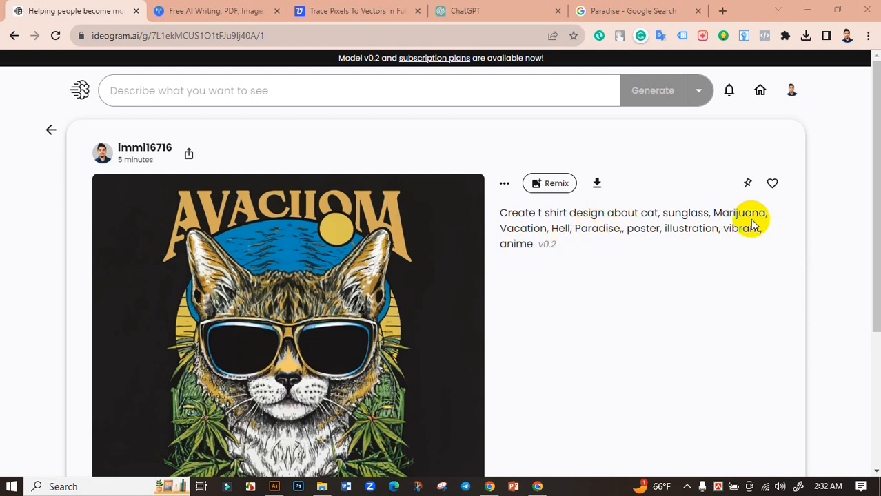
Examine the generated sunglasses cat T-shirt design from top to bottom, together with its prompt.
{"action": "scroll", "coordinate": [462, 285], "scroll_direction": "down", "scroll_amount": 2}
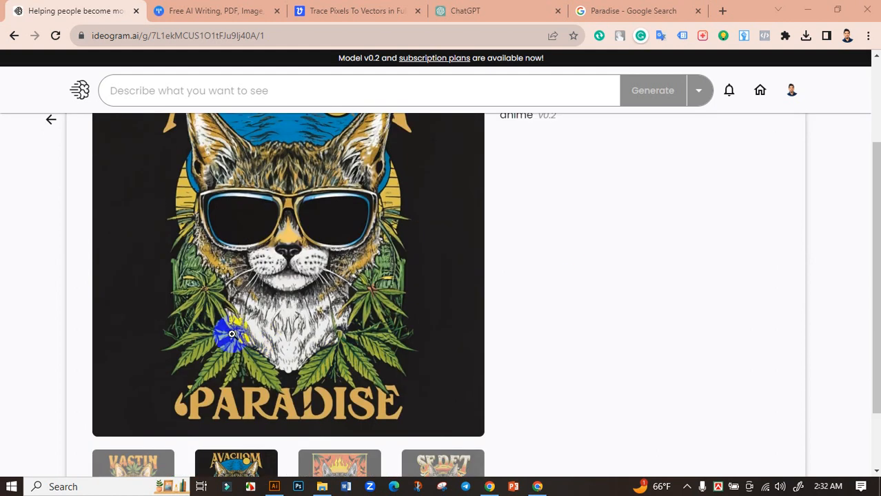
{"action": "scroll", "coordinate": [392, 324], "scroll_direction": "up", "scroll_amount": 1}
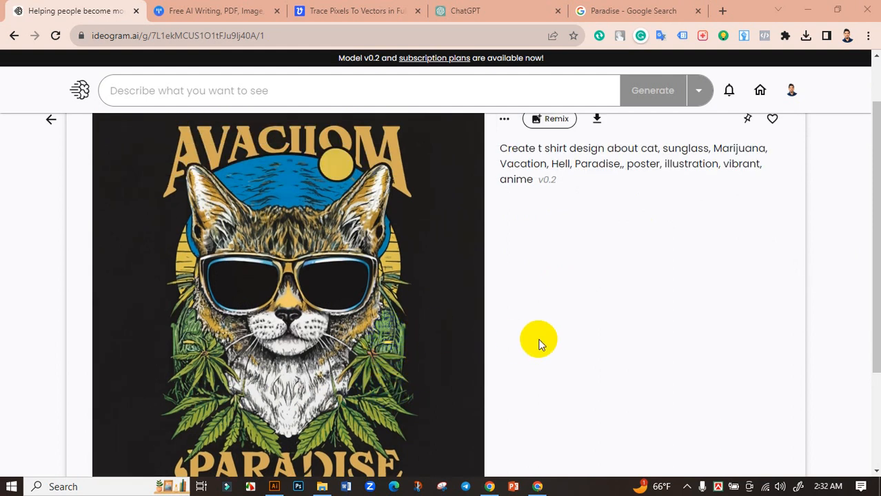
{"action": "scroll", "coordinate": [531, 338], "scroll_direction": "up", "scroll_amount": 1}
{"action": "scroll", "coordinate": [350, 305], "scroll_direction": "down", "scroll_amount": 3}
{"action": "scroll", "coordinate": [375, 279], "scroll_direction": "up", "scroll_amount": 2}
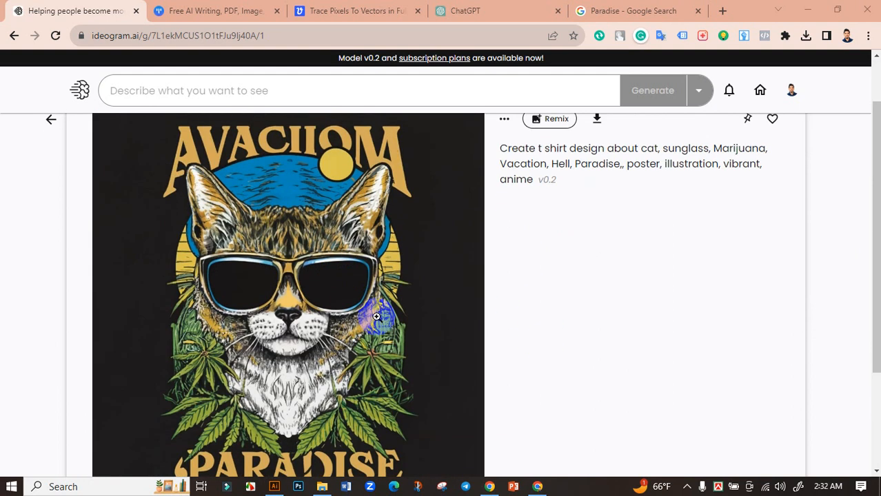
{"action": "scroll", "coordinate": [375, 279], "scroll_direction": "up", "scroll_amount": 1}
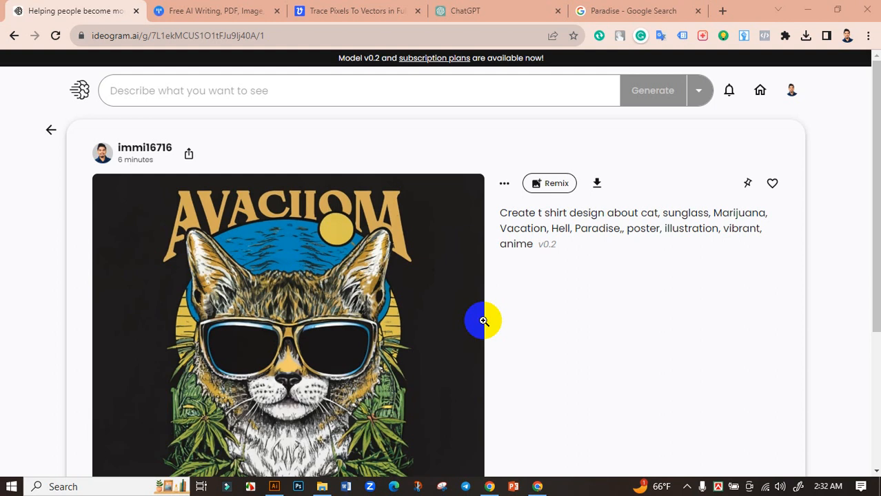
{"action": "scroll", "coordinate": [341, 255], "scroll_direction": "down", "scroll_amount": 2}
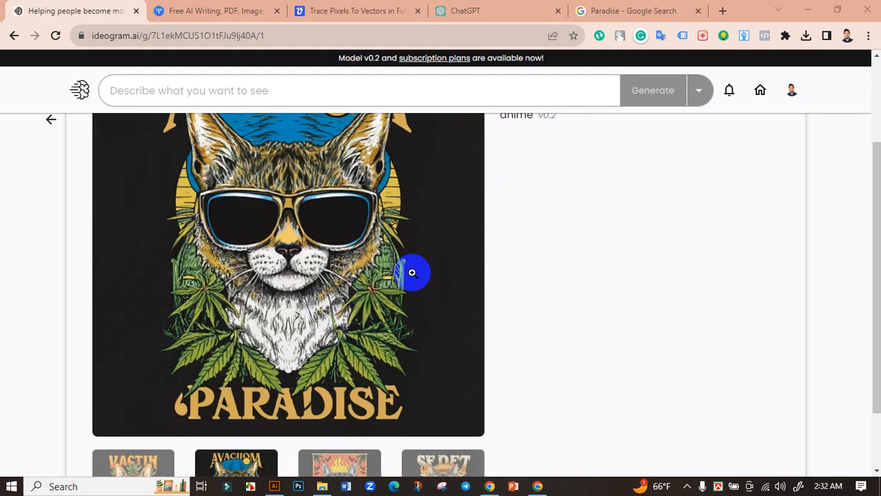
{"action": "scroll", "coordinate": [412, 273], "scroll_direction": "up", "scroll_amount": 2}
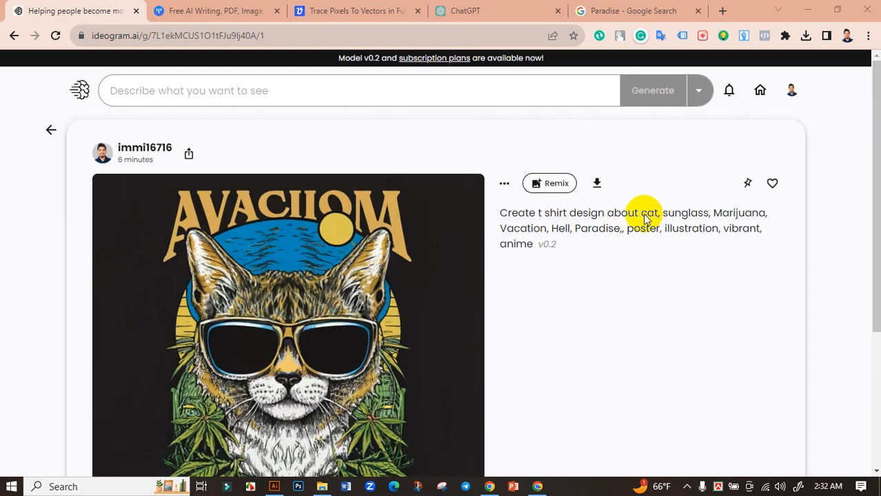
{"action": "scroll", "coordinate": [308, 230], "scroll_direction": "down", "scroll_amount": 2}
{"action": "scroll", "coordinate": [287, 240], "scroll_direction": "up", "scroll_amount": 2}
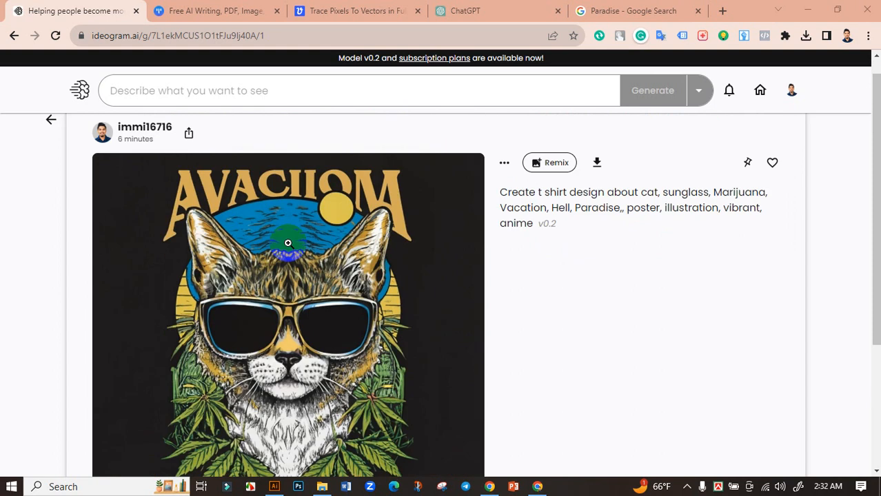
{"action": "scroll", "coordinate": [423, 292], "scroll_direction": "down", "scroll_amount": 3}
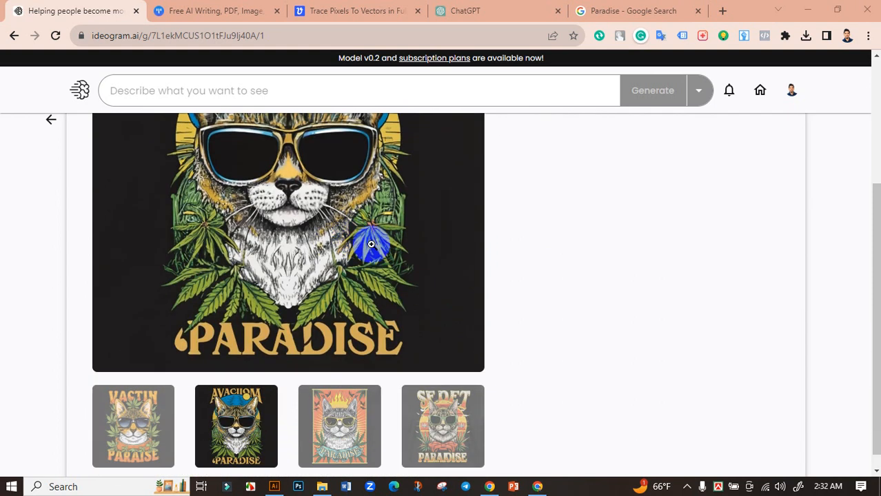
{"action": "scroll", "coordinate": [374, 192], "scroll_direction": "up", "scroll_amount": 2}
{"action": "scroll", "coordinate": [321, 229], "scroll_direction": "up", "scroll_amount": 1}
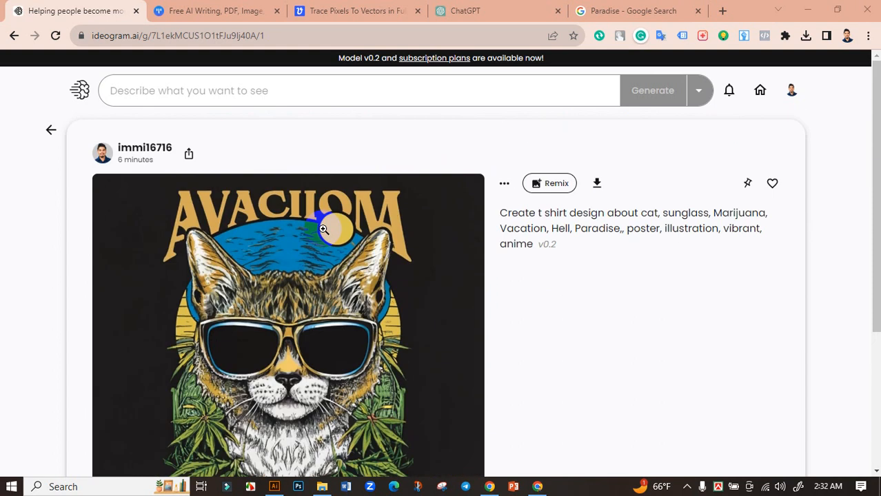
Save the cat T-shirt design as a JPEG image in the Downloads folder under its suggested file name.
{"action": "scroll", "coordinate": [322, 229], "scroll_direction": "down", "scroll_amount": 1}
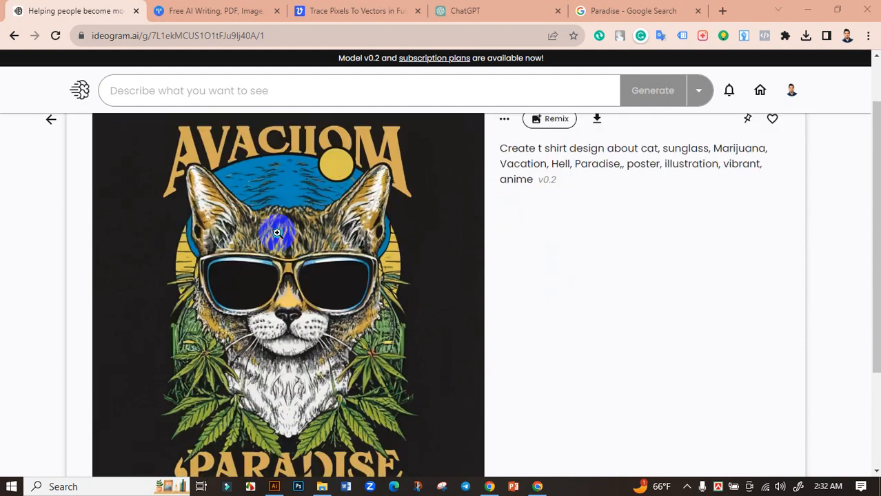
{"action": "right_click", "coordinate": [295, 235]}
{"action": "left_click", "coordinate": [318, 262]}
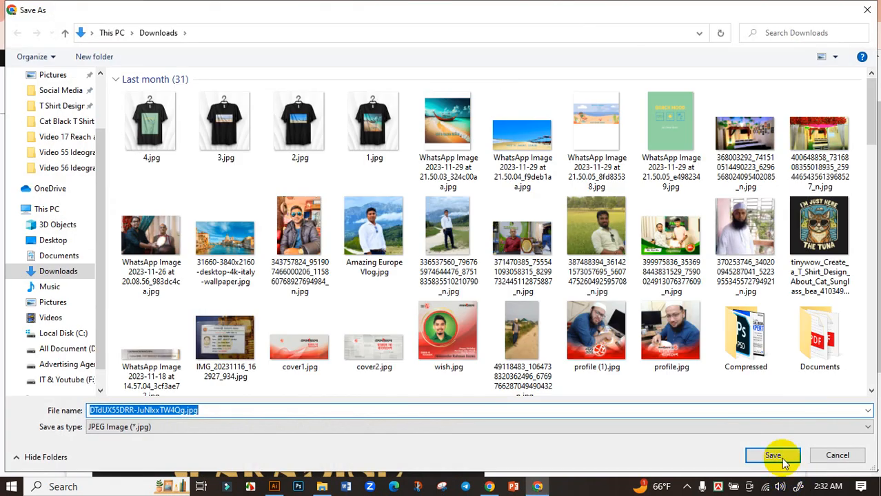
{"action": "left_click", "coordinate": [776, 455]}
{"action": "scroll", "coordinate": [570, 350], "scroll_direction": "up", "scroll_amount": 1}
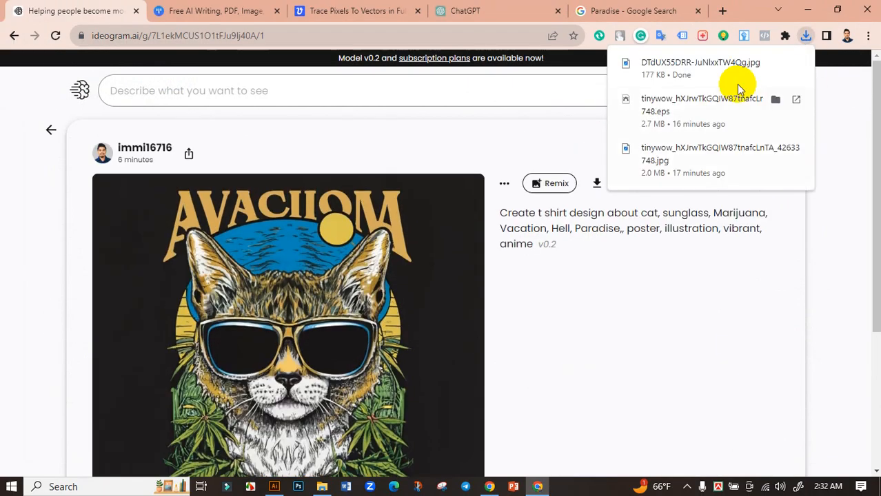
Show the newly downloaded cat design in its folder and refresh the folder view.
{"action": "left_click", "coordinate": [776, 62]}
{"action": "right_click", "coordinate": [413, 131]}
{"action": "left_click", "coordinate": [480, 184]}
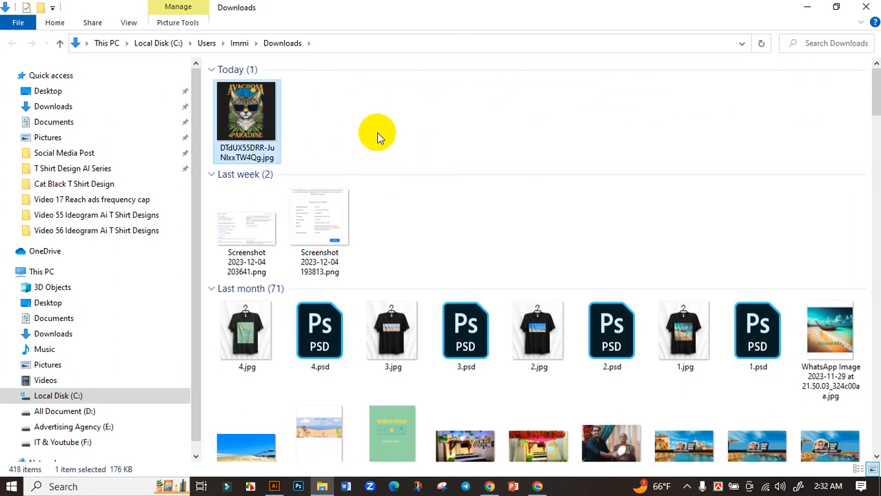
Switch back to the browser and open TinyWow's Upscale Image tool from its image tools.
{"action": "left_click", "coordinate": [537, 486]}
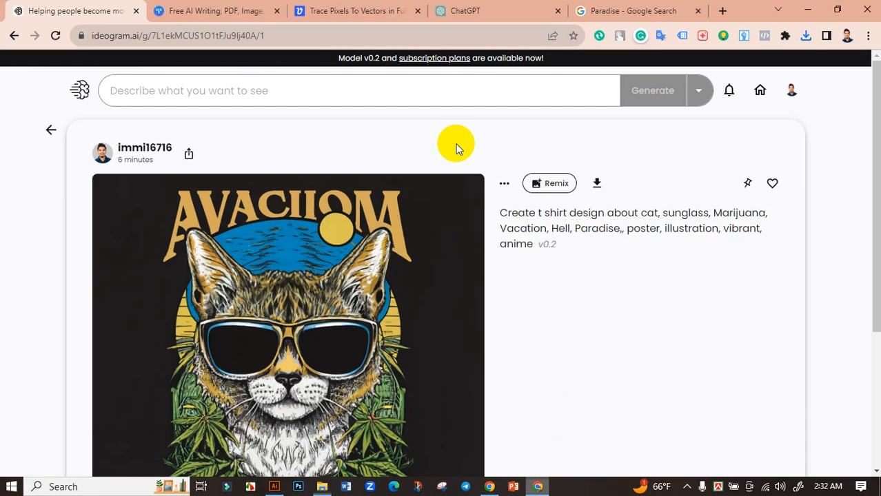
{"action": "left_click", "coordinate": [209, 7]}
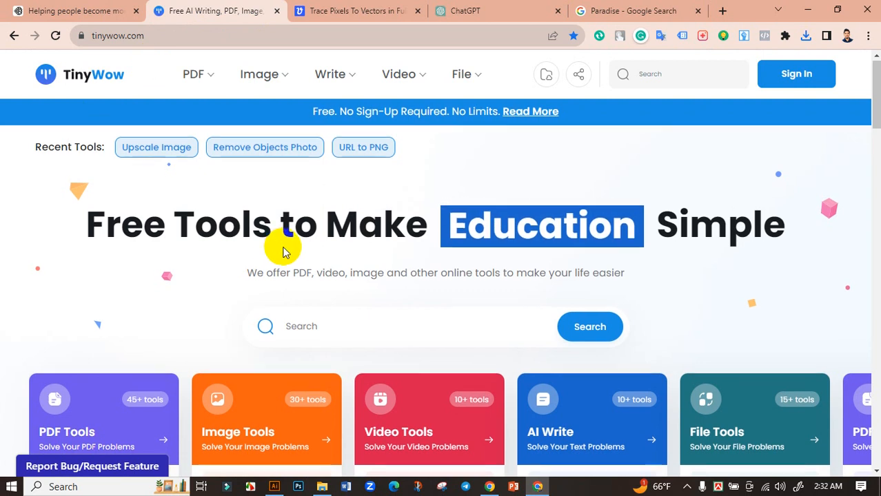
{"action": "scroll", "coordinate": [285, 249], "scroll_direction": "down", "scroll_amount": 2}
{"action": "left_click", "coordinate": [304, 305]}
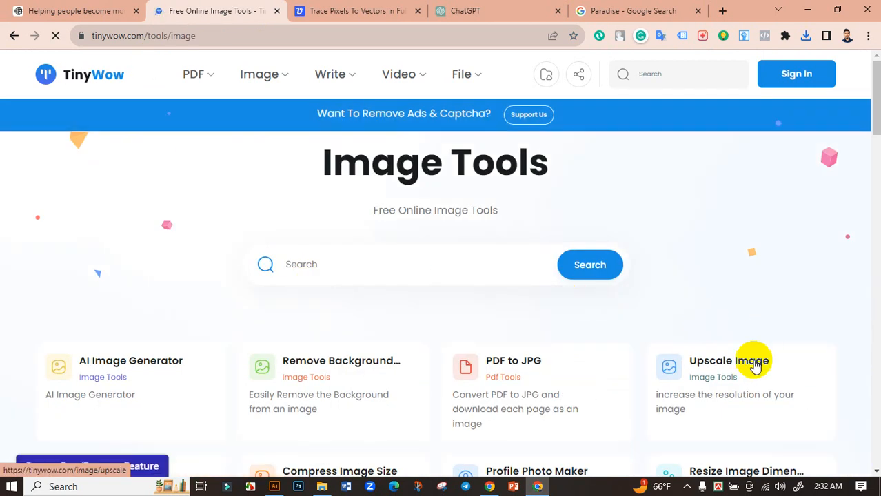
{"action": "left_click", "coordinate": [755, 365]}
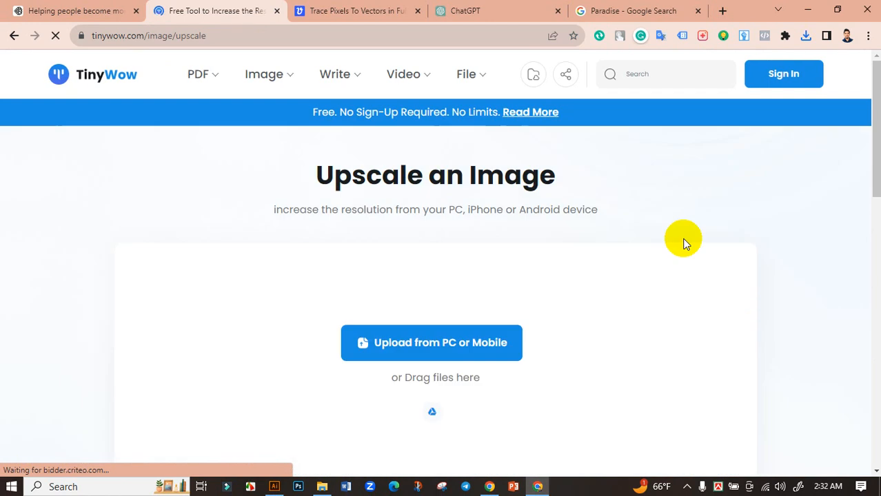
Upload DTdUX55DRR-JuNlxxTW4Qg.jpg from the Downloads folder to the image upscaler.
{"action": "scroll", "coordinate": [474, 199], "scroll_direction": "down", "scroll_amount": 2}
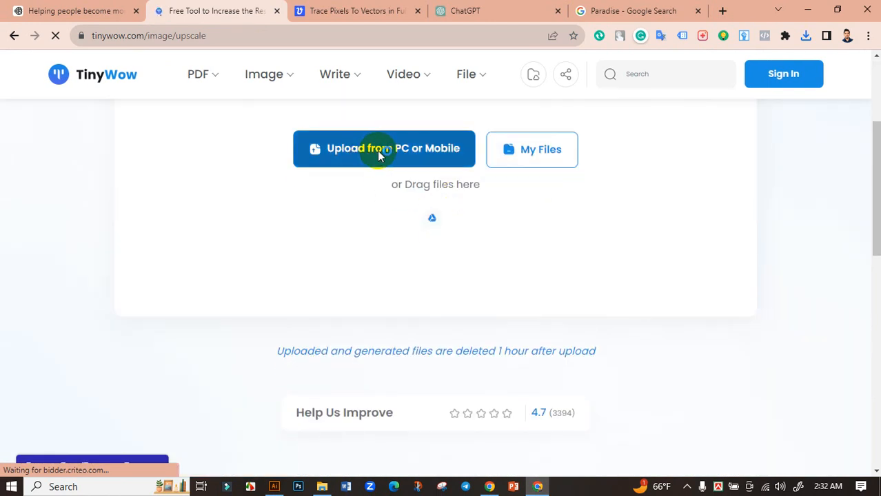
{"action": "left_click", "coordinate": [378, 155]}
{"action": "left_click", "coordinate": [151, 124]}
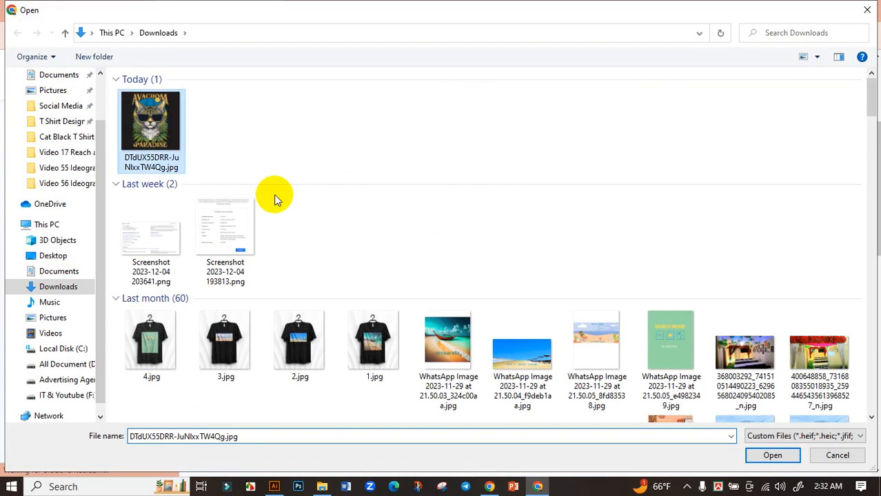
{"action": "left_click", "coordinate": [770, 456]}
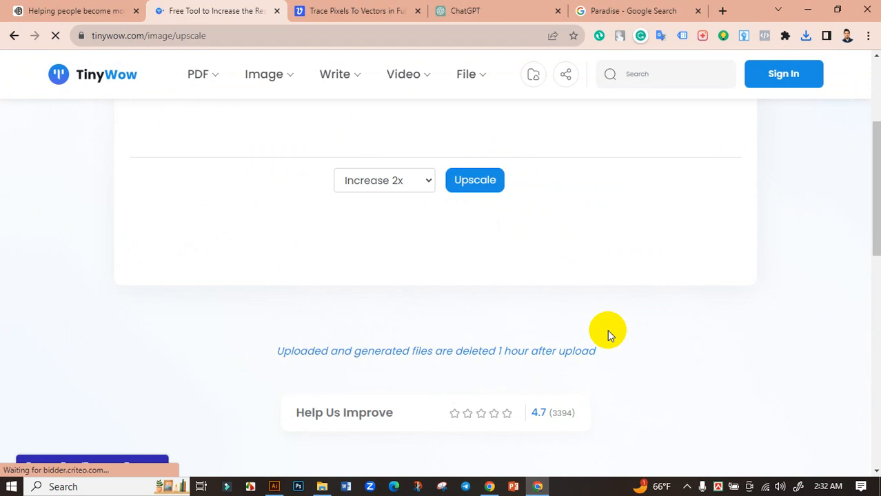
Set the enlargement to Increase 4x and upscale the uploaded cat image.
{"action": "left_click", "coordinate": [383, 358]}
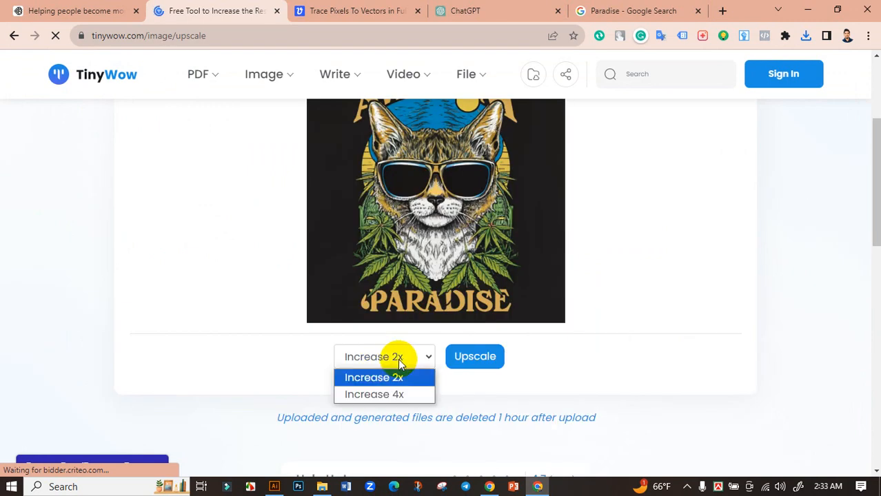
{"action": "left_click", "coordinate": [398, 395]}
{"action": "left_click", "coordinate": [471, 355]}
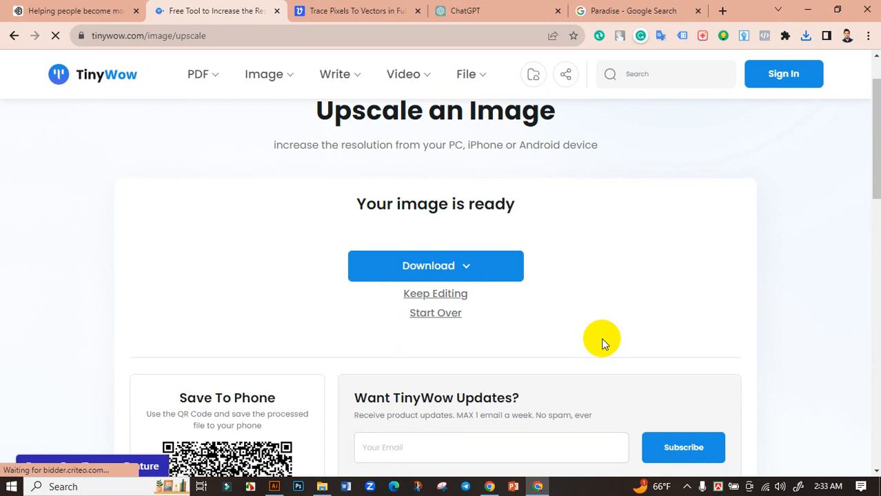
Download the upscaled cat image to the PC, show it in the Downloads folder and refresh the folder view.
{"action": "left_click", "coordinate": [465, 266]}
{"action": "left_click", "coordinate": [453, 276]}
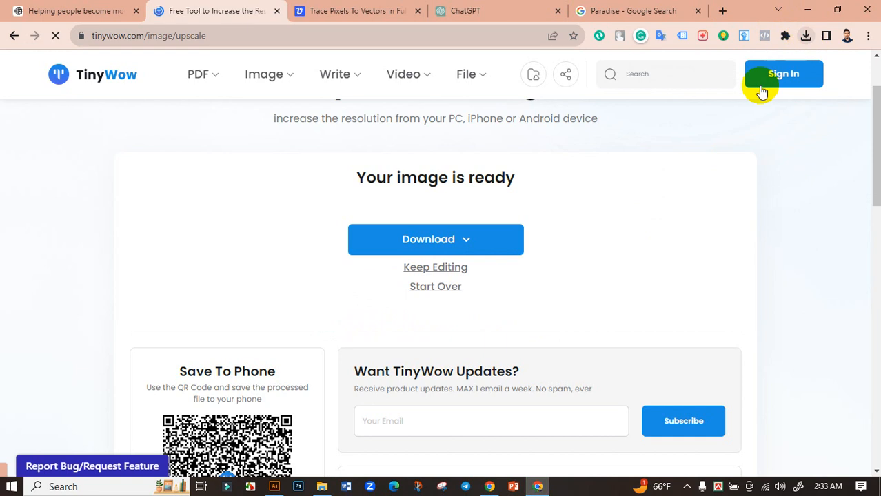
{"action": "left_click", "coordinate": [804, 36]}
{"action": "left_click", "coordinate": [761, 93]}
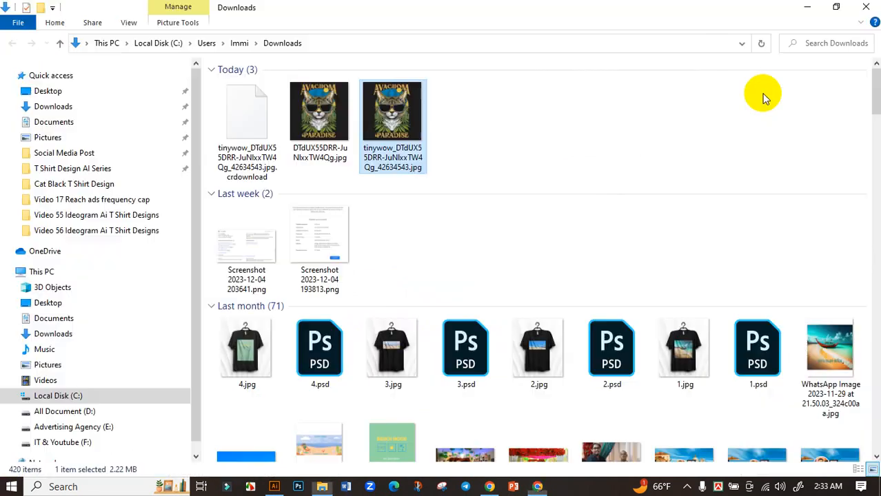
{"action": "right_click", "coordinate": [449, 138]}
{"action": "left_click", "coordinate": [486, 183]}
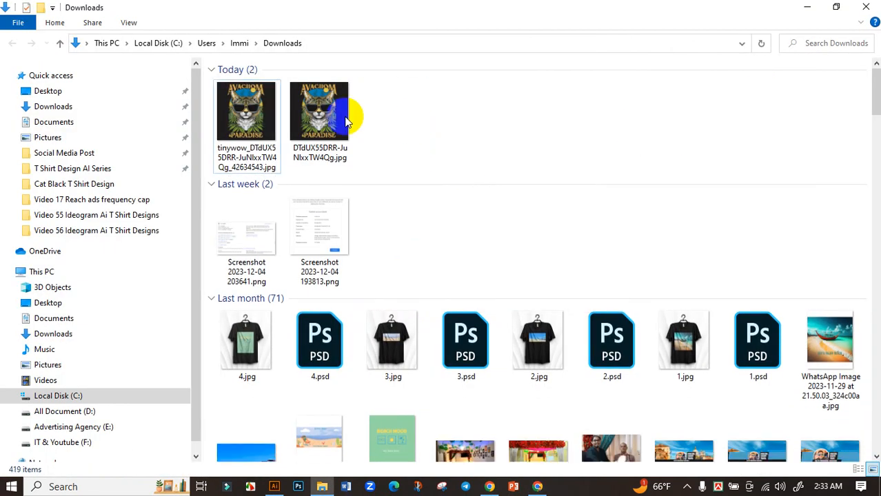
Compare the file sizes of the original and upscaled cat images, and delete the original DTdUX55DRR-JuNlxxTW4Qg.jpg.
{"action": "left_click", "coordinate": [348, 138]}
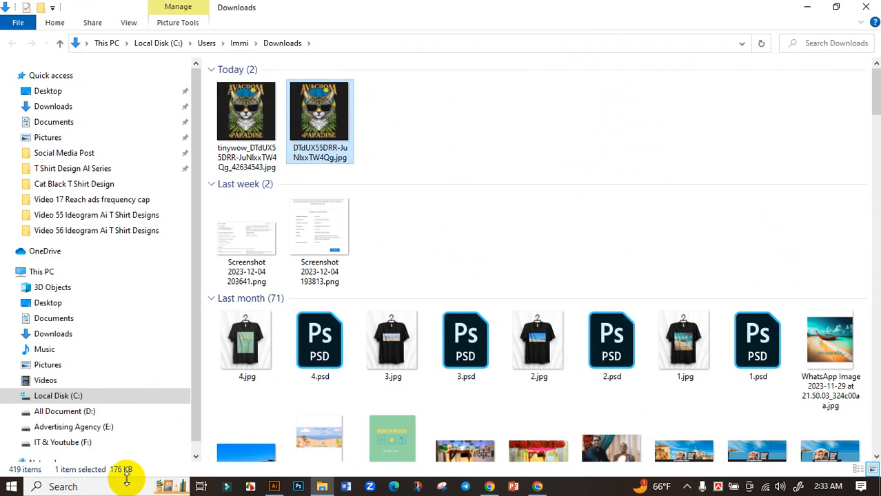
{"action": "left_click", "coordinate": [222, 130]}
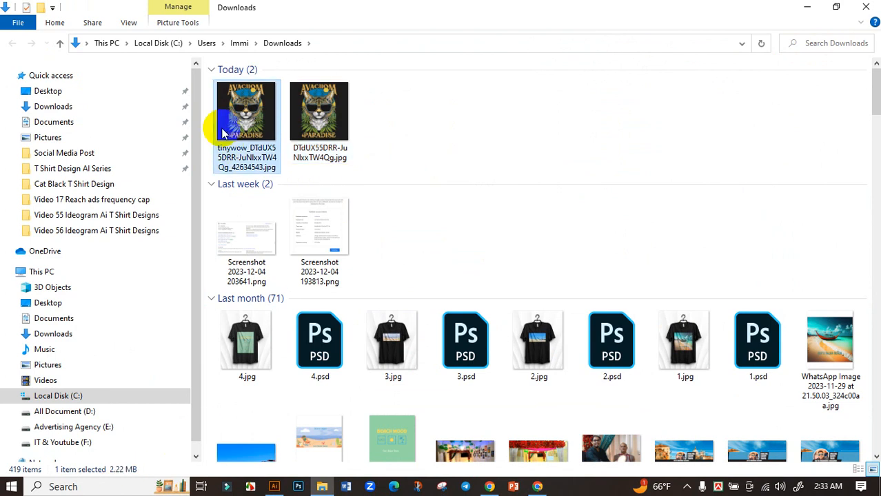
{"action": "left_click", "coordinate": [326, 124]}
{"action": "key", "text": "Delete"}
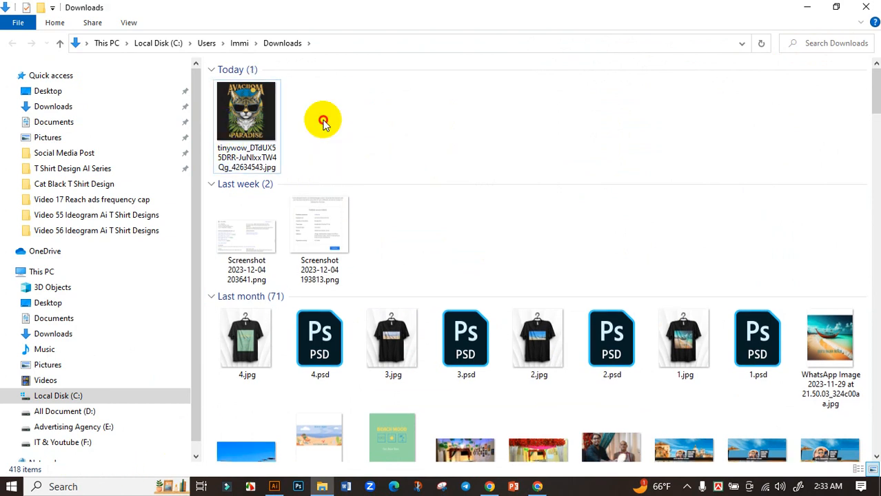
{"action": "left_click", "coordinate": [240, 112]}
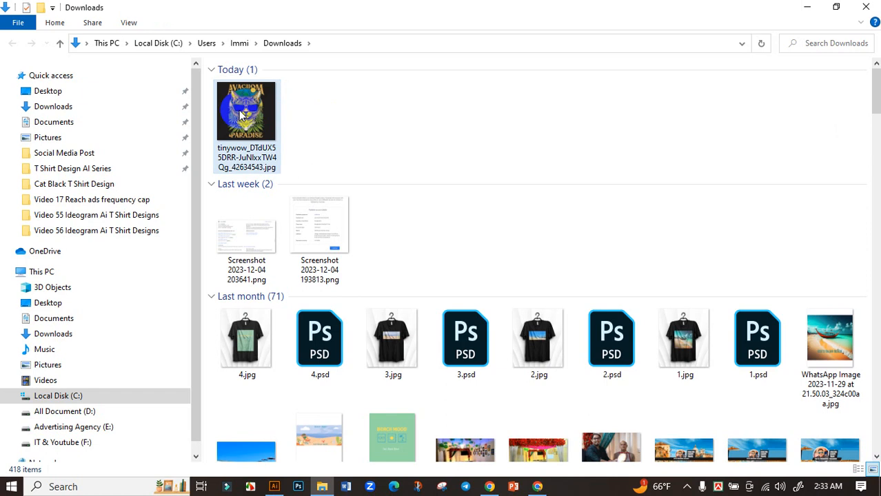
Upload the upscaled image tinywow_DTdUX55DRR-JuNlxxTW4Qg_42634543.jpg to Vectorizer.AI in the browser and accept the full-image pre-crop.
{"action": "left_click", "coordinate": [536, 485]}
{"action": "left_click", "coordinate": [359, 10]}
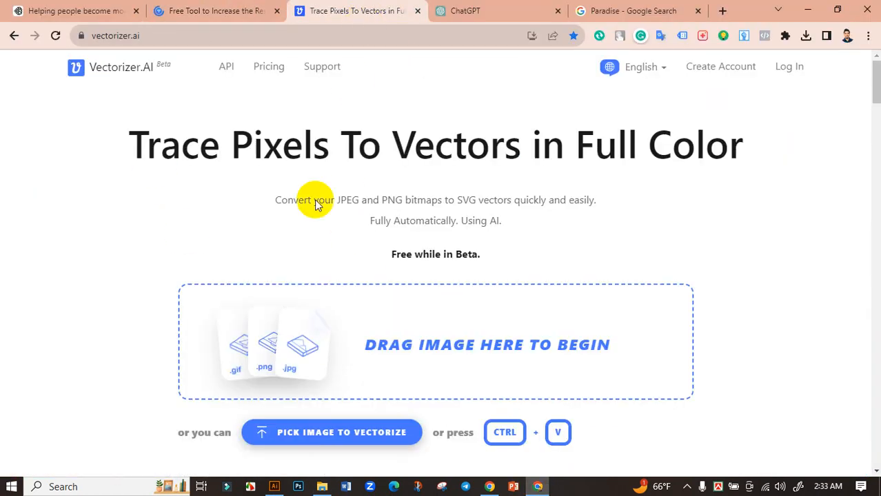
{"action": "left_click", "coordinate": [256, 330]}
{"action": "left_click", "coordinate": [180, 145]}
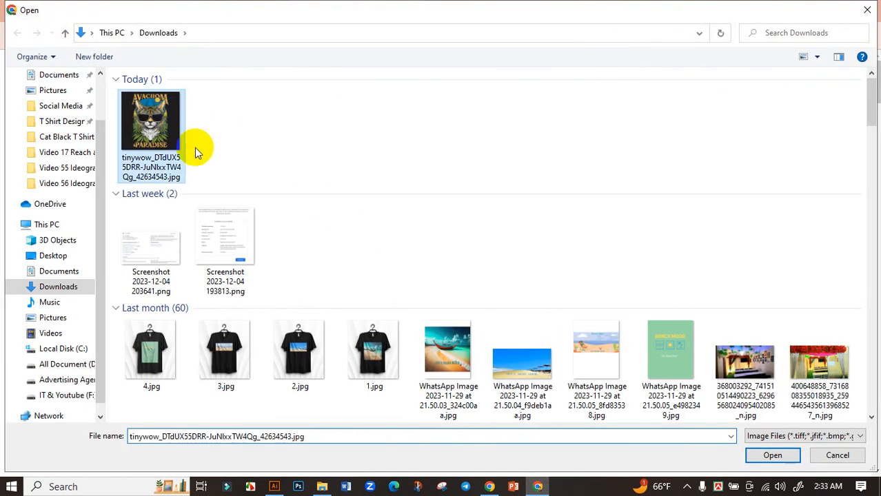
{"action": "left_click", "coordinate": [768, 456]}
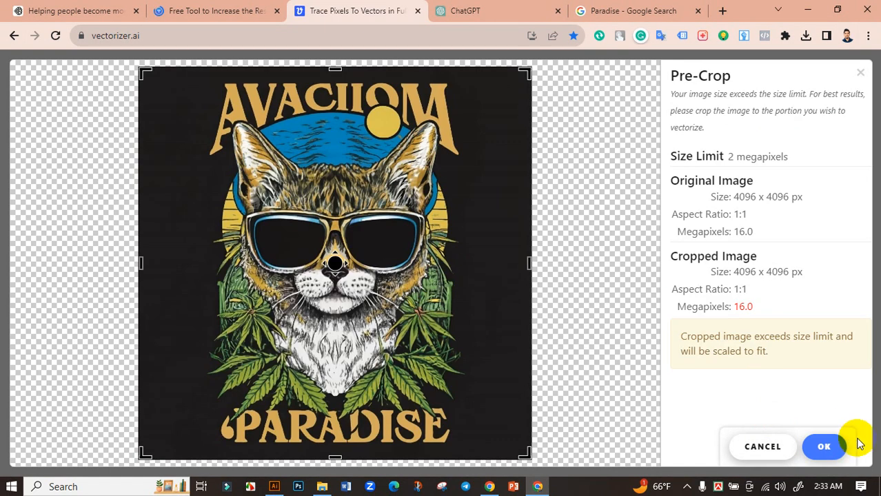
{"action": "left_click", "coordinate": [854, 445]}
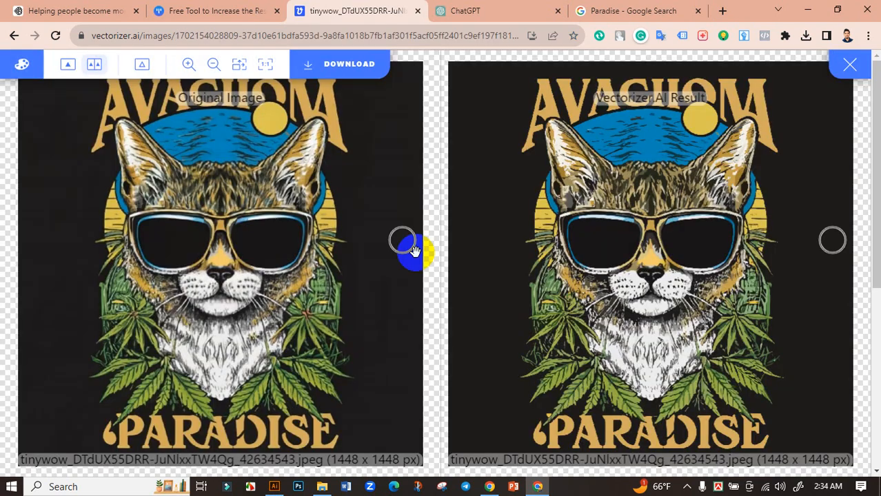
Download the traced cat vector as an EPS file with filled shapes and Super Fine line fit tolerance.
{"action": "left_click", "coordinate": [342, 69]}
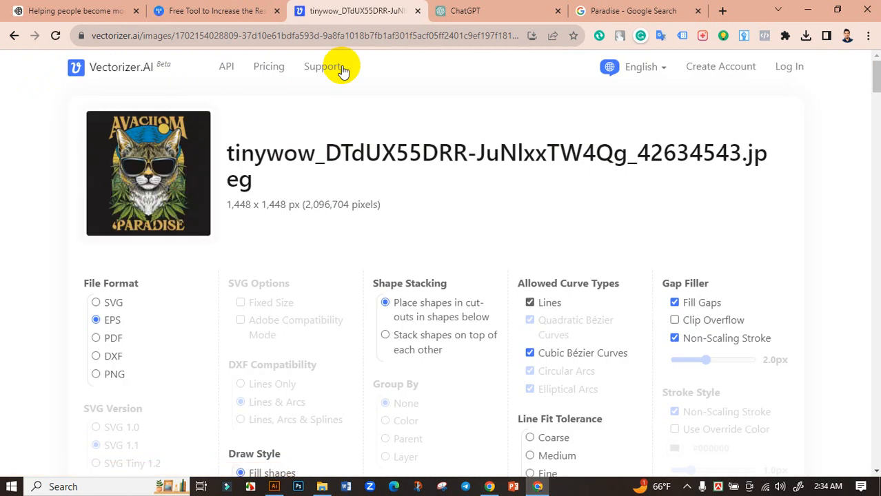
{"action": "scroll", "coordinate": [301, 186], "scroll_direction": "down", "scroll_amount": 2}
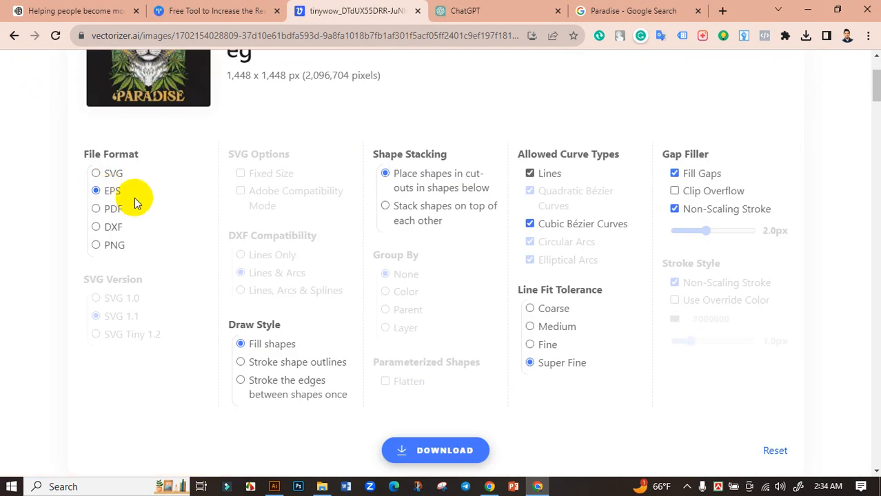
{"action": "scroll", "coordinate": [668, 218], "scroll_direction": "down", "scroll_amount": 3}
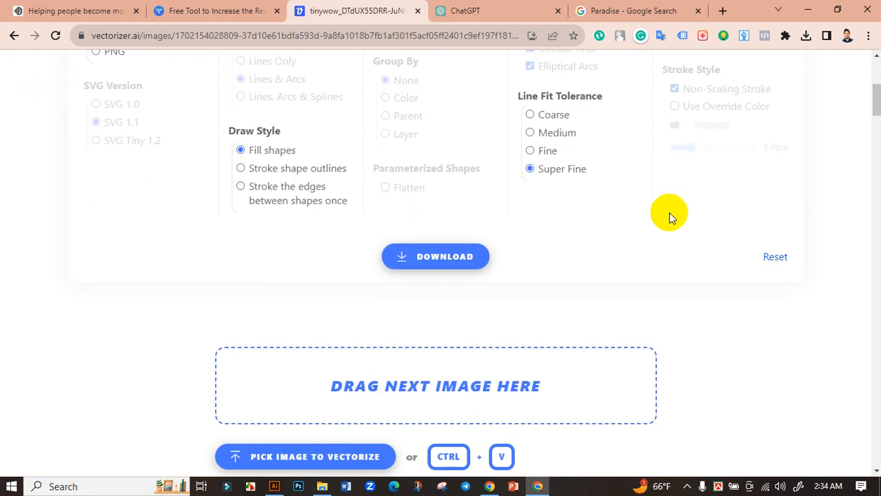
{"action": "left_click", "coordinate": [408, 264]}
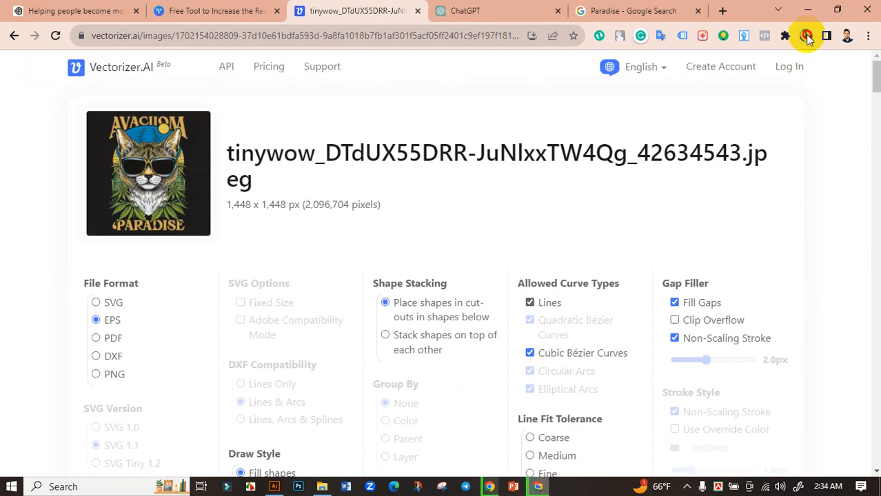
Show the downloaded EPS file in the Downloads folder and refresh the folder view.
{"action": "left_click", "coordinate": [805, 35]}
{"action": "left_click", "coordinate": [766, 91]}
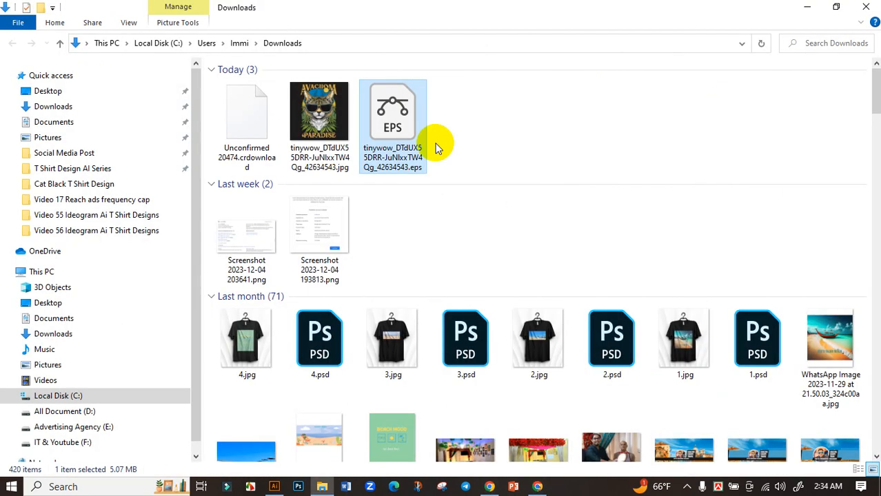
{"action": "left_click", "coordinate": [489, 135]}
{"action": "right_click", "coordinate": [521, 118]}
{"action": "left_click", "coordinate": [552, 168]}
{"action": "left_click", "coordinate": [242, 129]}
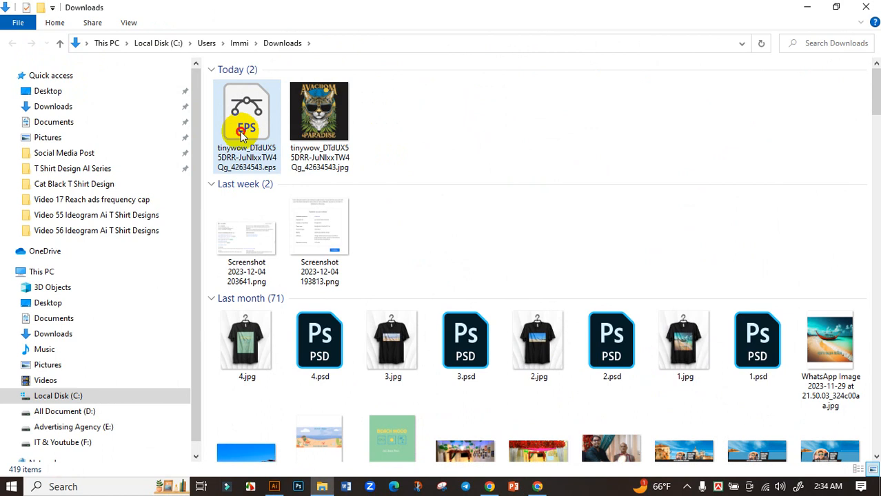
{"action": "left_click", "coordinate": [448, 121]}
Switch to Illustrator and create a new 11.9 x 17.9 in portrait document in RGB Color with High (300 ppi) raster effects.
{"action": "left_click", "coordinate": [274, 487]}
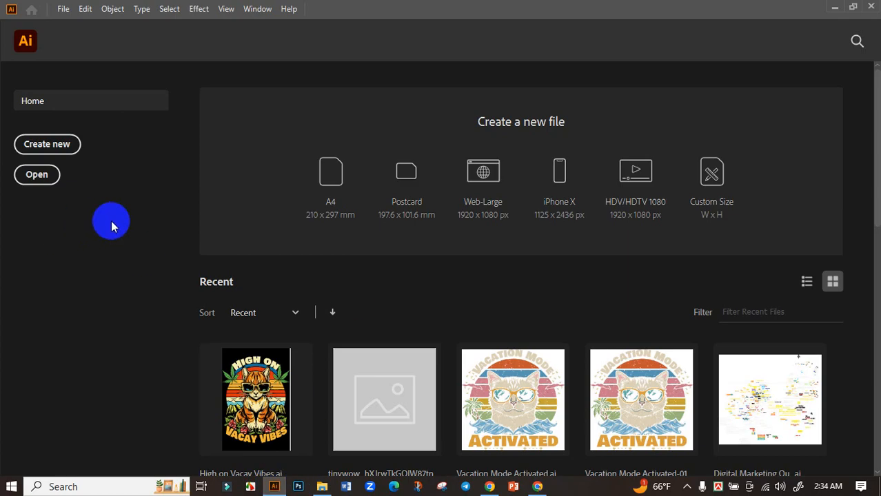
{"action": "left_click", "coordinate": [78, 146]}
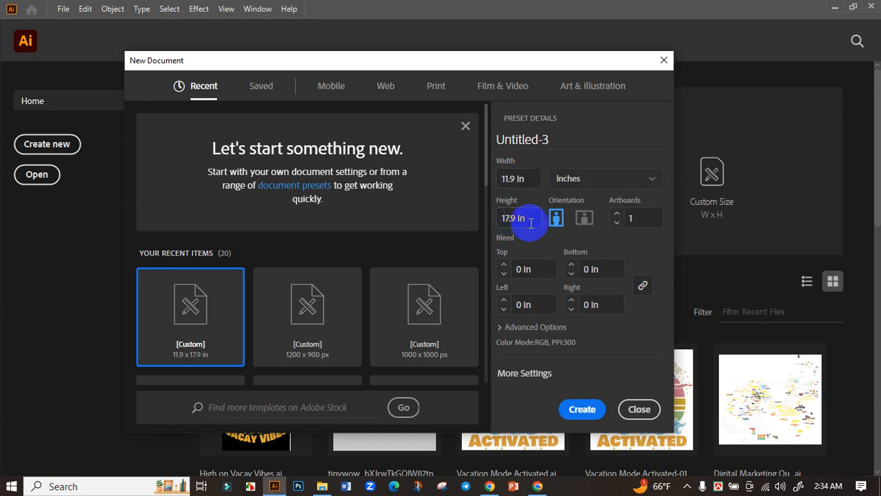
{"action": "left_click", "coordinate": [544, 327]}
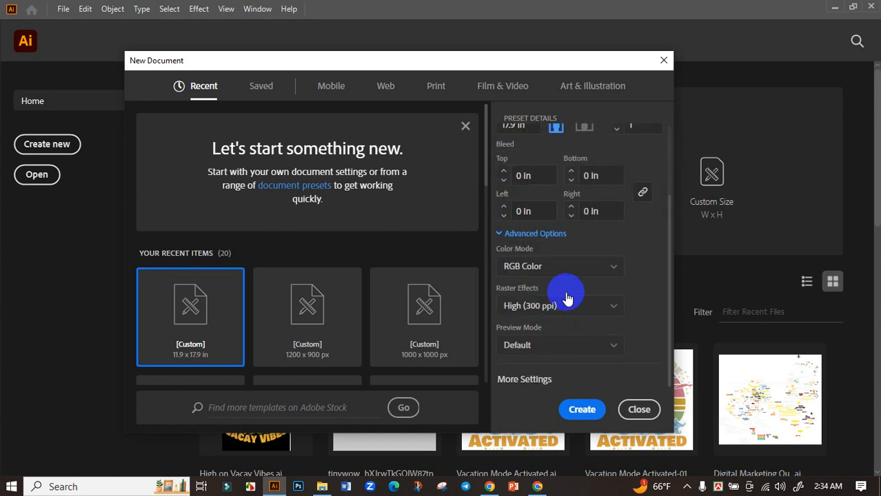
{"action": "left_click", "coordinate": [582, 408]}
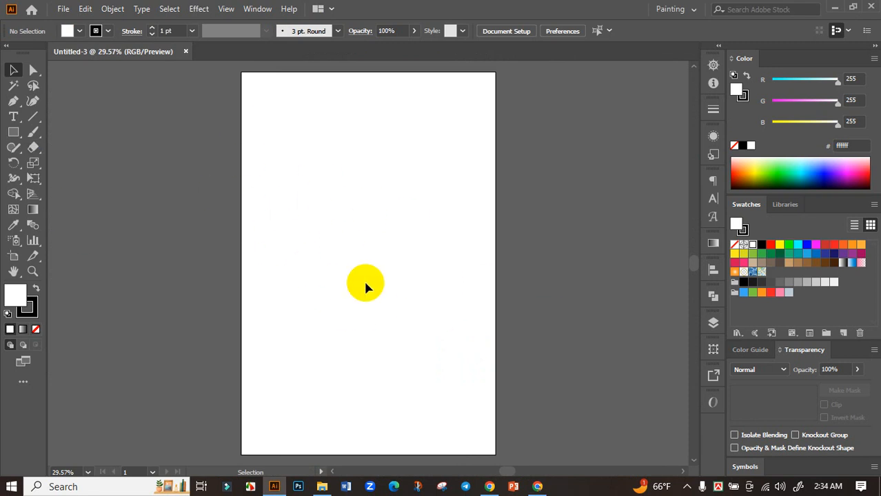
Draw a rectangle covering the whole artboard, fill it with black and deselect it.
{"action": "left_click", "coordinate": [13, 132]}
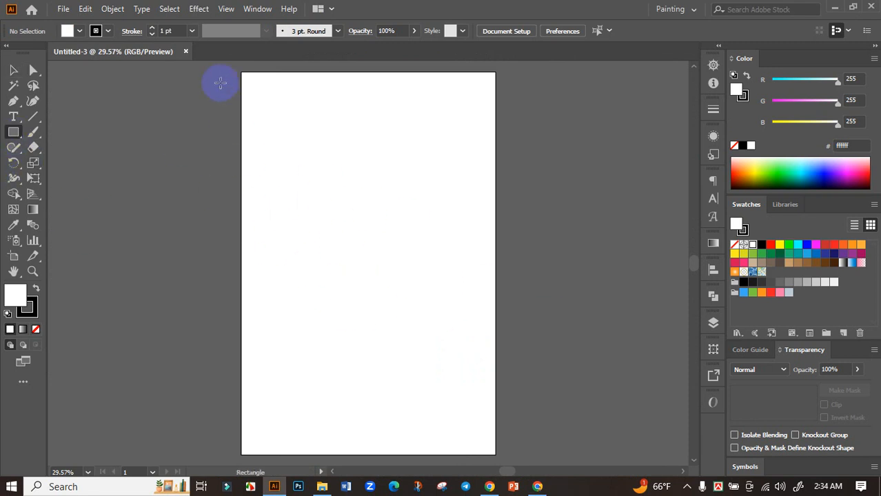
{"action": "left_click_drag", "start_coordinate": [240, 72], "coordinate": [494, 350]}
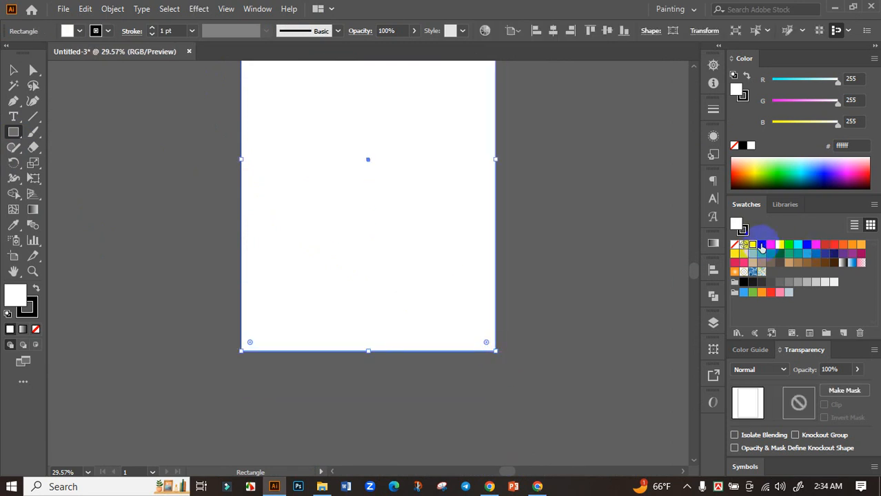
{"action": "left_click", "coordinate": [761, 244]}
{"action": "scroll", "coordinate": [540, 289], "scroll_direction": "up", "scroll_amount": 5}
{"action": "left_click", "coordinate": [13, 70]}
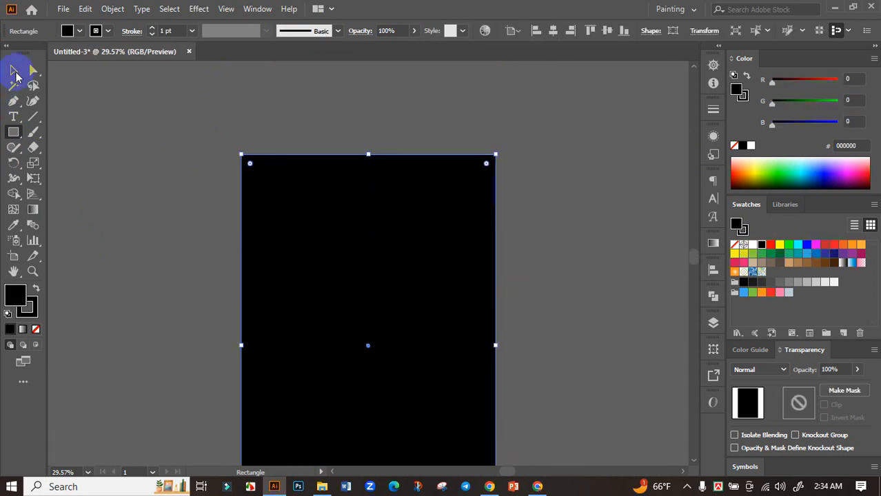
{"action": "scroll", "coordinate": [231, 223], "scroll_direction": "down", "scroll_amount": 3}
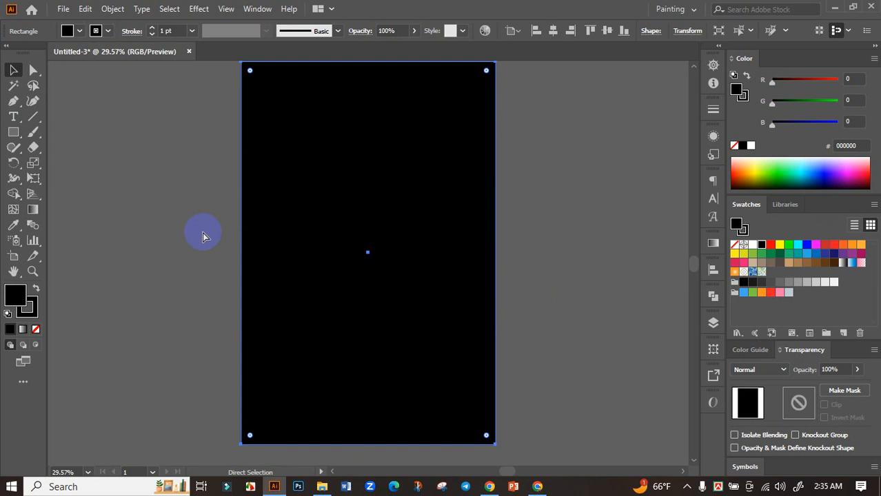
{"action": "left_click", "coordinate": [202, 235]}
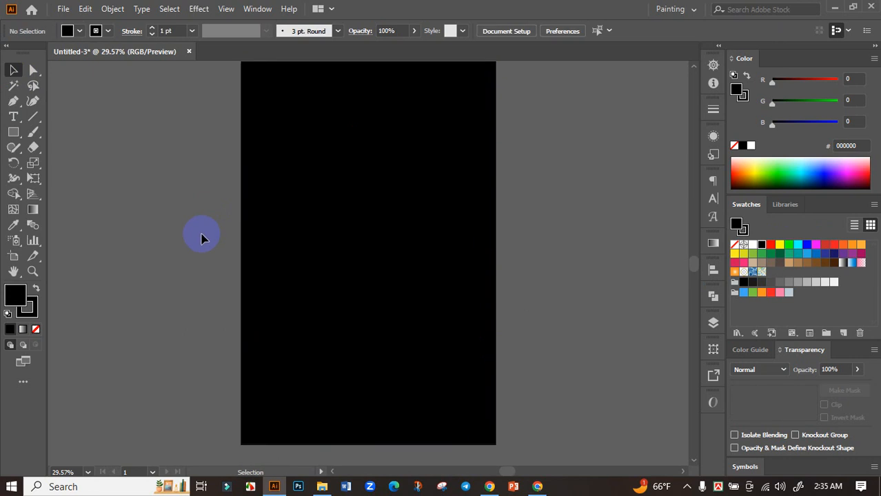
{"action": "left_click", "coordinate": [308, 381]}
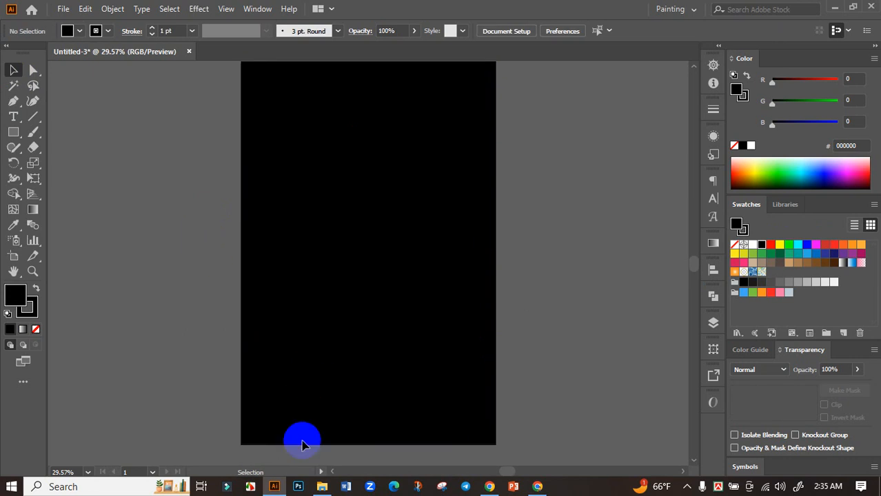
Open tinywow_DTdUX55DRR-JuNlxxTW4Qg_42634543.eps from the Downloads folder in Illustrator.
{"action": "left_click", "coordinate": [319, 483]}
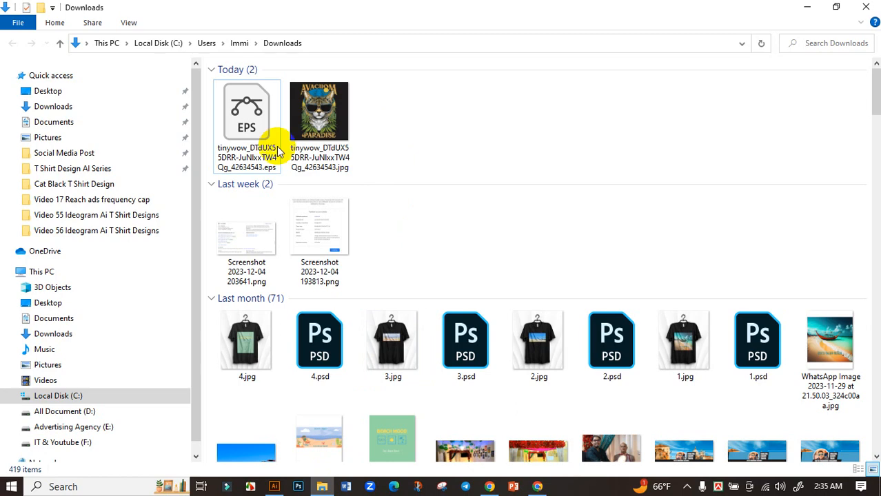
{"action": "double_click", "coordinate": [228, 124]}
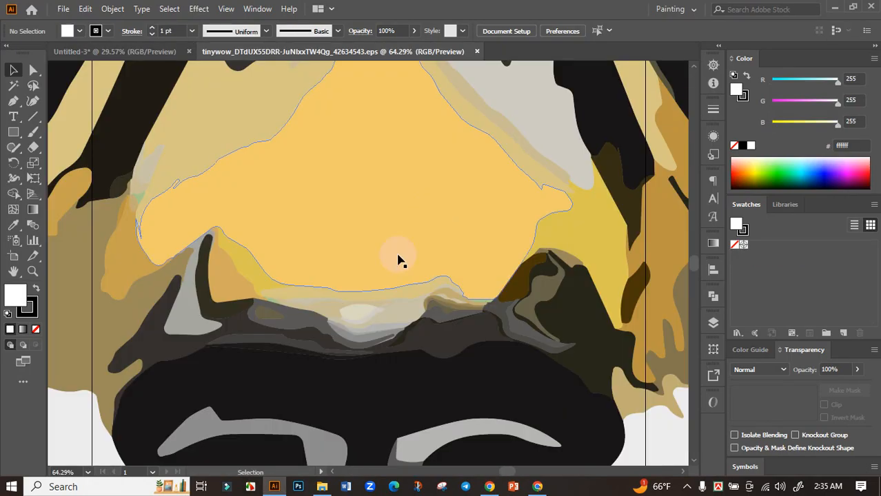
{"action": "scroll", "coordinate": [392, 266], "scroll_direction": "down", "scroll_amount": 9}
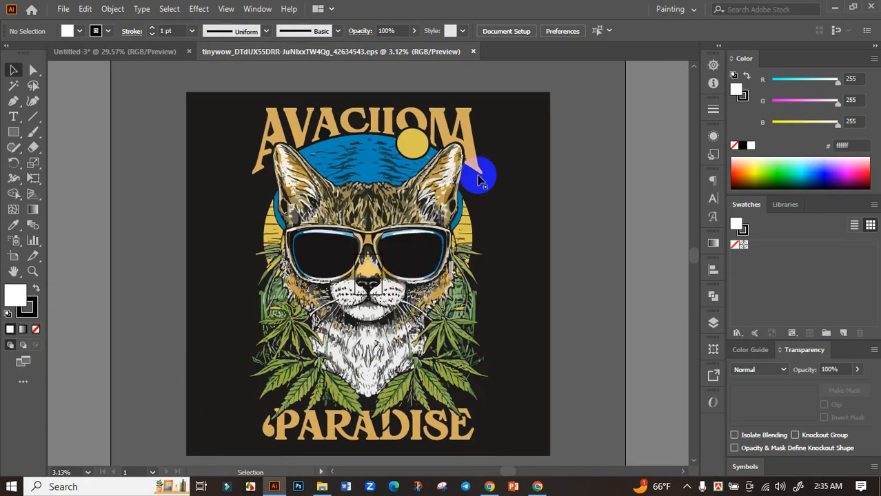
Scale the cat artwork down, move it beside the small artboard and deselect it.
{"action": "left_click", "coordinate": [480, 173]}
{"action": "left_click", "coordinate": [546, 93]}
{"action": "left_click_drag", "start_coordinate": [547, 93], "coordinate": [279, 337]}
{"action": "left_click_drag", "start_coordinate": [252, 419], "coordinate": [283, 261]}
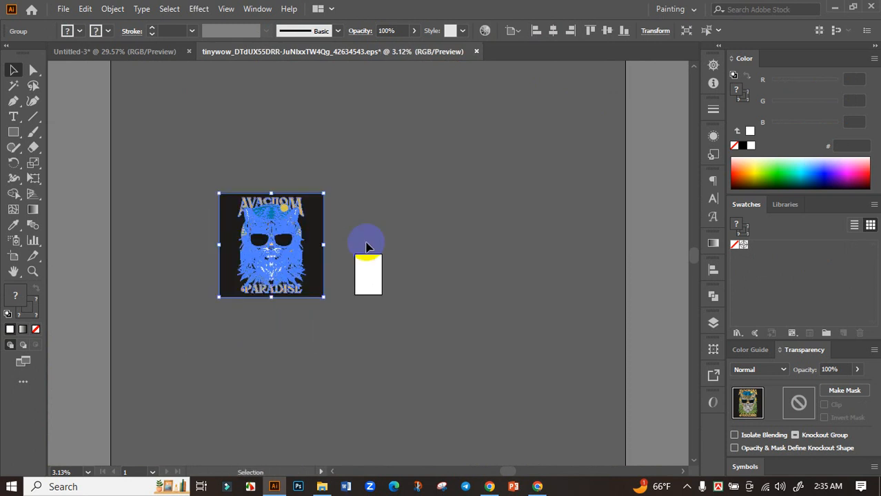
{"action": "left_click", "coordinate": [364, 240]}
{"action": "scroll", "coordinate": [259, 254], "scroll_direction": "up", "scroll_amount": 3}
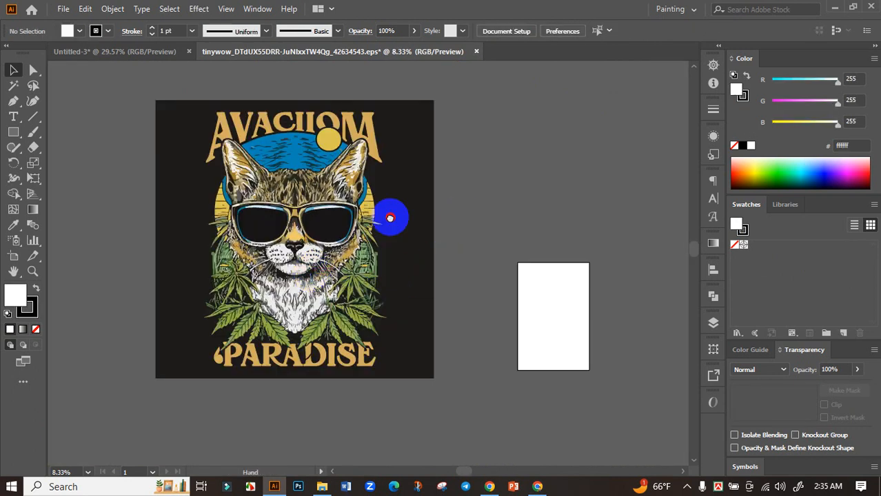
{"action": "scroll", "coordinate": [393, 217], "scroll_direction": "right", "scroll_amount": 2}
{"action": "left_click", "coordinate": [33, 116]}
{"action": "left_click_drag", "start_coordinate": [238, 117], "coordinate": [449, 117]}
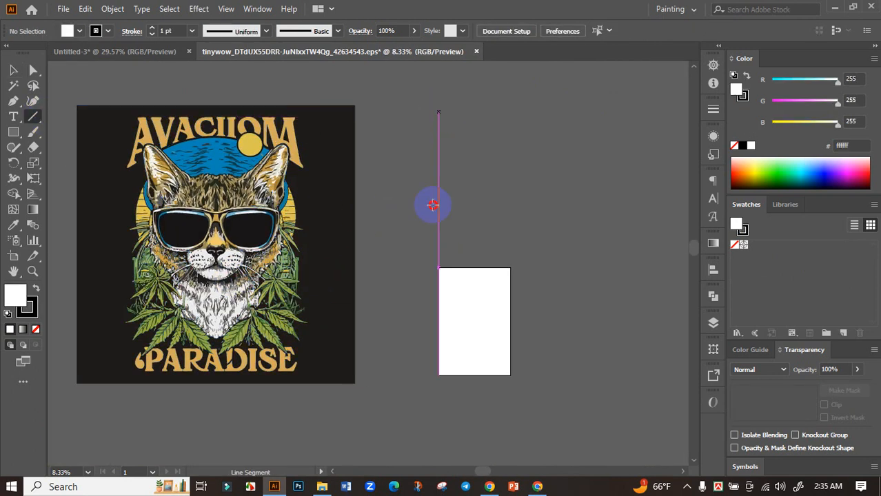
{"action": "left_click_drag", "start_coordinate": [432, 204], "coordinate": [433, 227]}
{"action": "left_click", "coordinate": [13, 85]}
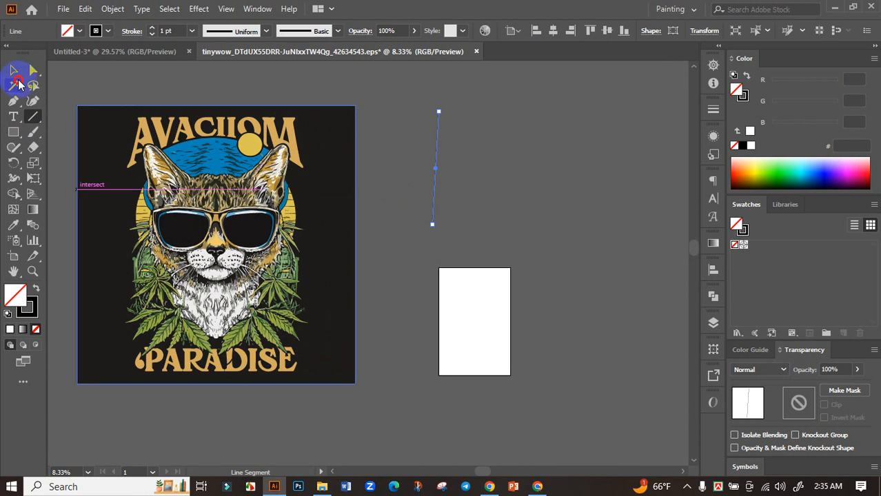
{"action": "left_click", "coordinate": [438, 135]}
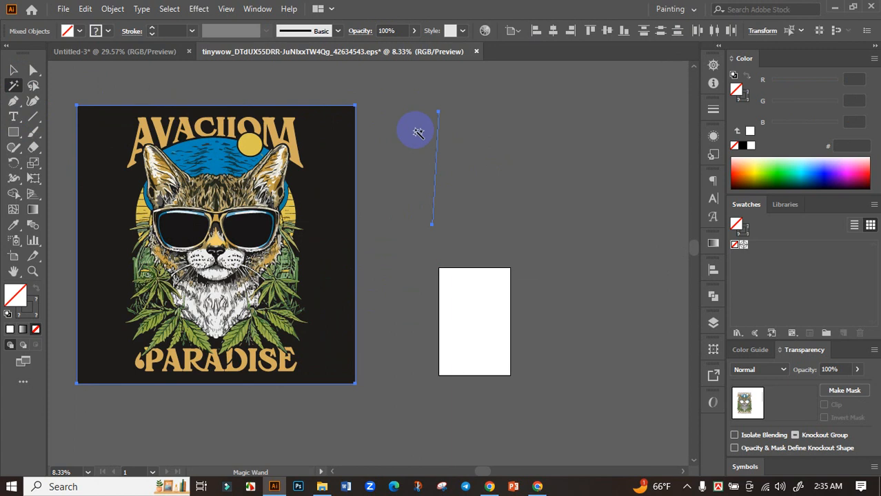
{"action": "left_click", "coordinate": [418, 132]}
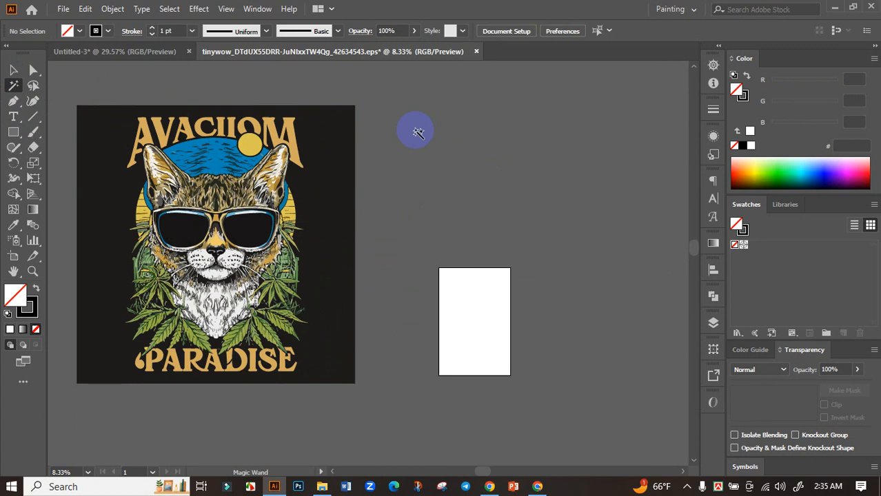
Ungroup the cat artwork and delete the dark background square behind it.
{"action": "left_click", "coordinate": [12, 69]}
{"action": "left_click", "coordinate": [338, 182]}
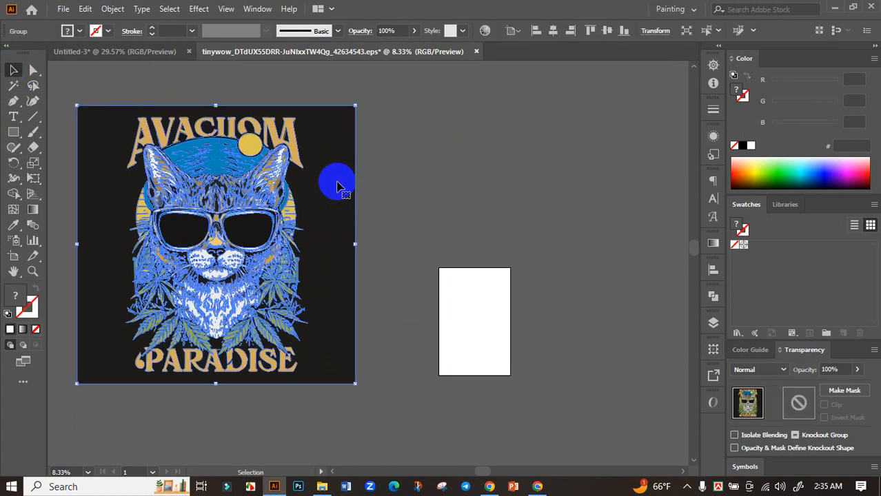
{"action": "right_click", "coordinate": [335, 192]}
{"action": "left_click", "coordinate": [371, 290]}
{"action": "left_click", "coordinate": [437, 217]}
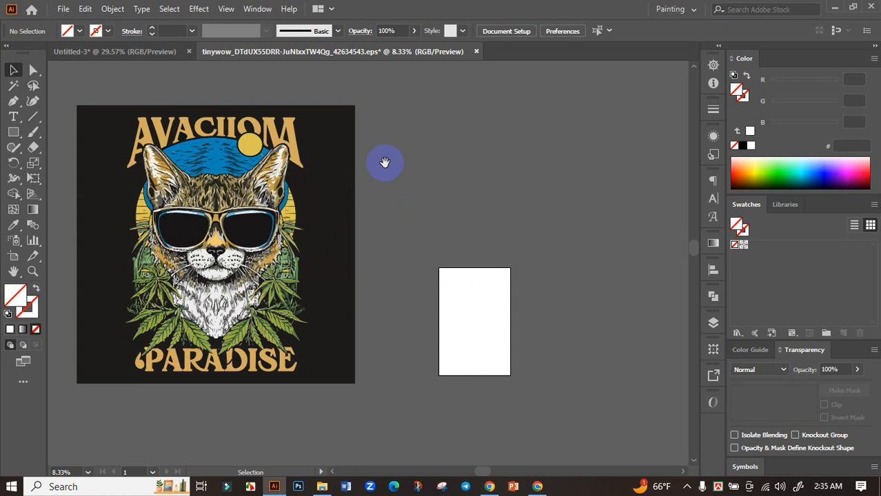
{"action": "scroll", "coordinate": [396, 180], "scroll_direction": "left", "scroll_amount": 3}
{"action": "left_click", "coordinate": [404, 199]}
{"action": "key", "text": "Delete"}
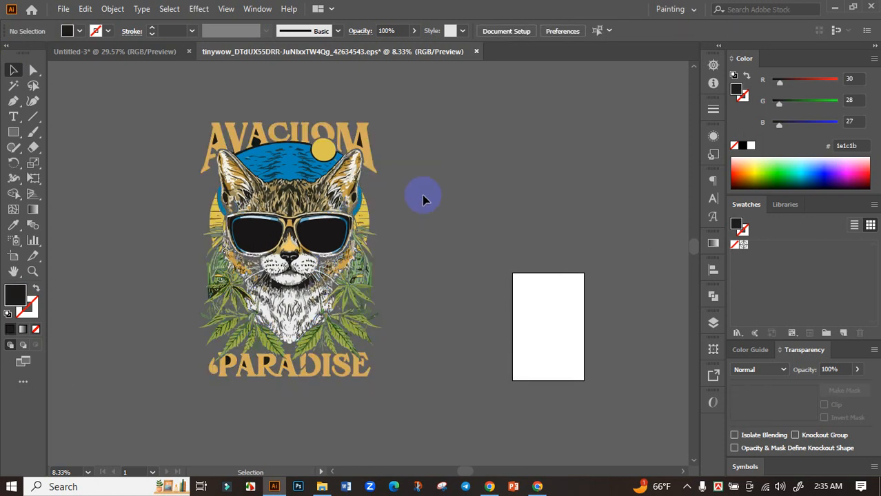
Select all dark shapes matching the sunglass lenses with the Magic Wand and delete them.
{"action": "scroll", "coordinate": [367, 216], "scroll_direction": "up", "scroll_amount": 2}
{"action": "left_click", "coordinate": [13, 84]}
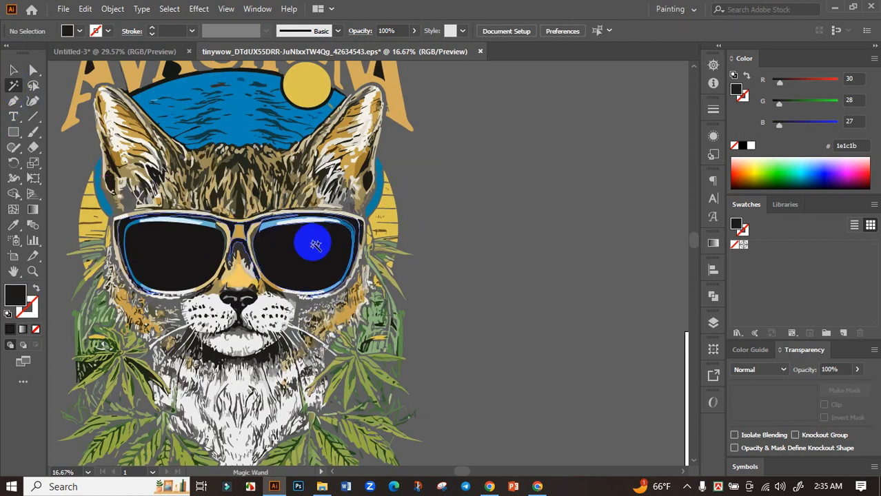
{"action": "left_click", "coordinate": [314, 242]}
{"action": "key", "text": "Delete"}
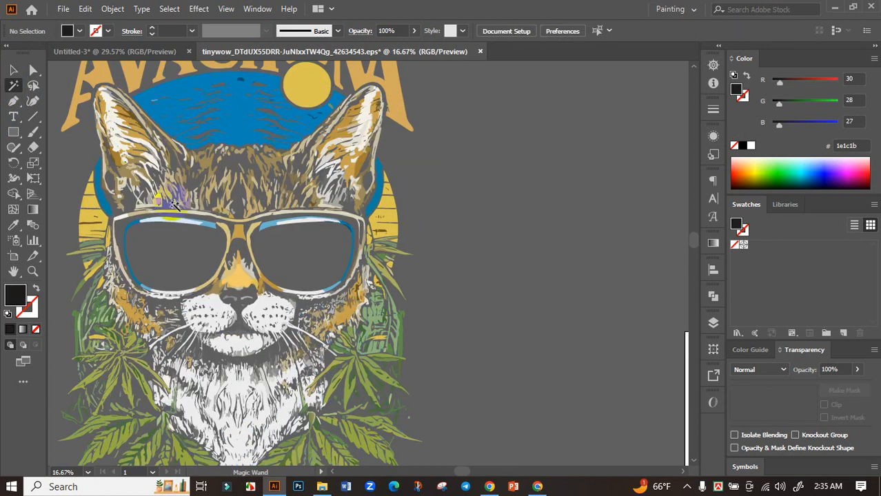
Select the AVACIIOM lettering above the cat with the Selection tool and delete it.
{"action": "scroll", "coordinate": [372, 238], "scroll_direction": "down", "scroll_amount": 3}
{"action": "left_click", "coordinate": [13, 70]}
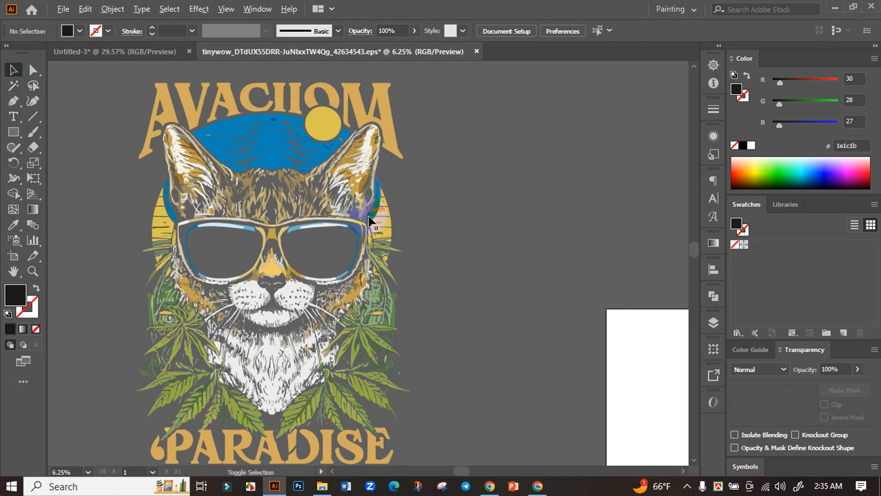
{"action": "left_click_drag", "start_coordinate": [385, 232], "coordinate": [373, 267]}
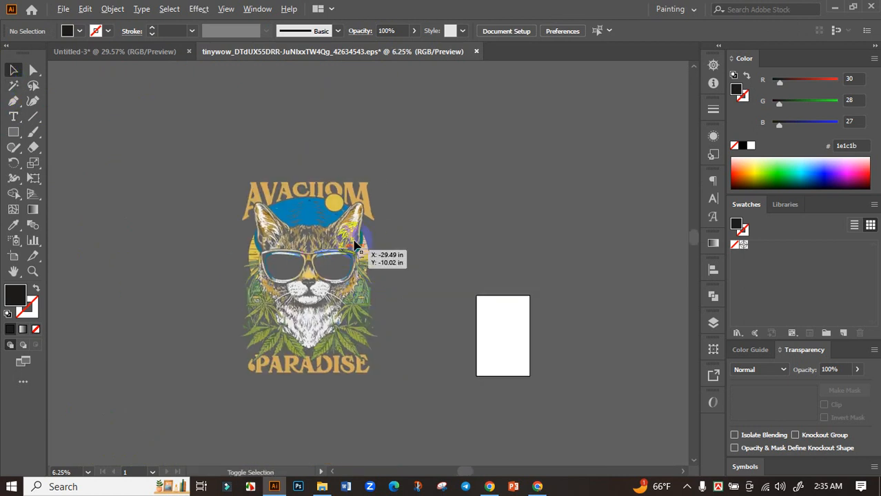
{"action": "scroll", "coordinate": [350, 241], "scroll_direction": "up", "scroll_amount": 2}
{"action": "left_click_drag", "start_coordinate": [429, 293], "coordinate": [480, 311]}
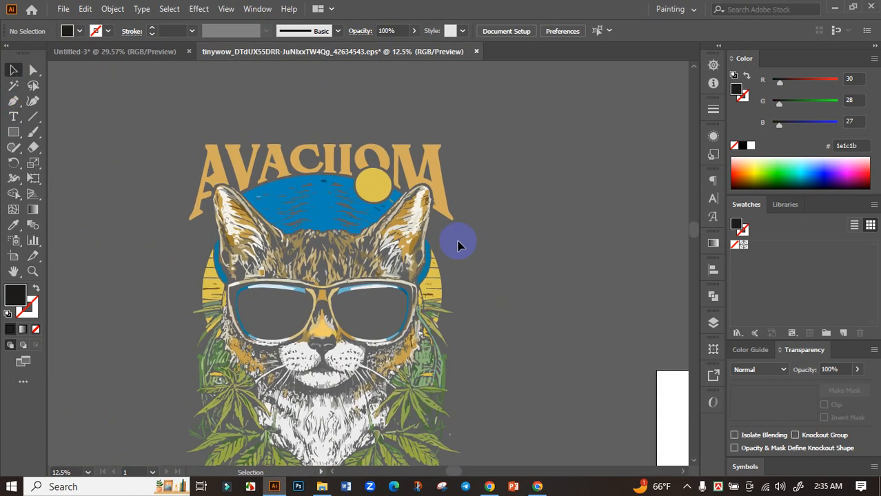
{"action": "scroll", "coordinate": [282, 176], "scroll_direction": "up", "scroll_amount": 2}
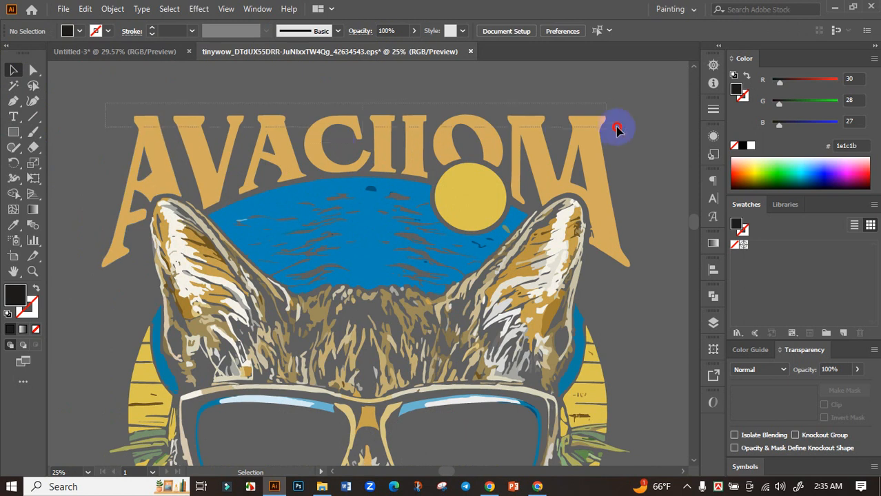
{"action": "left_click", "coordinate": [617, 137]}
{"action": "key", "text": "Delete"}
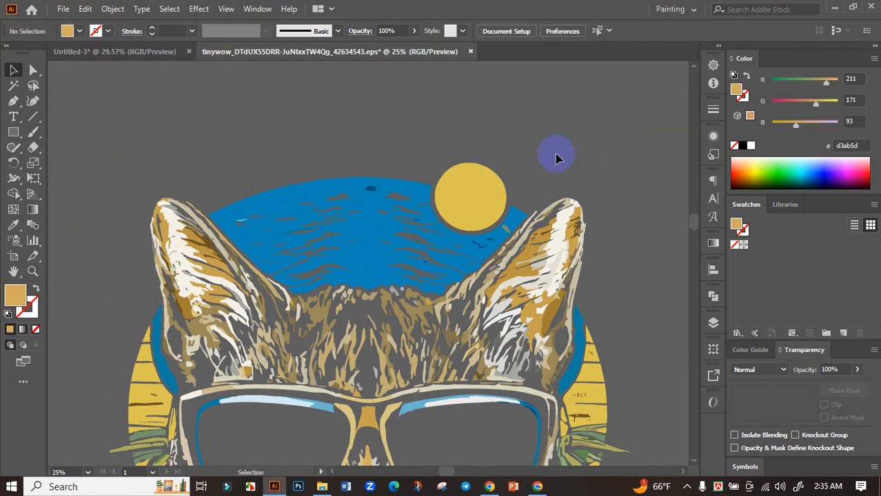
Delete the PARADISE lettering below the cat, including its leftover fragments on the leaf tips.
{"action": "scroll", "coordinate": [557, 158], "scroll_direction": "down", "scroll_amount": 3}
{"action": "scroll", "coordinate": [564, 173], "scroll_direction": "down", "scroll_amount": 3}
{"action": "scroll", "coordinate": [368, 260], "scroll_direction": "up", "scroll_amount": 2}
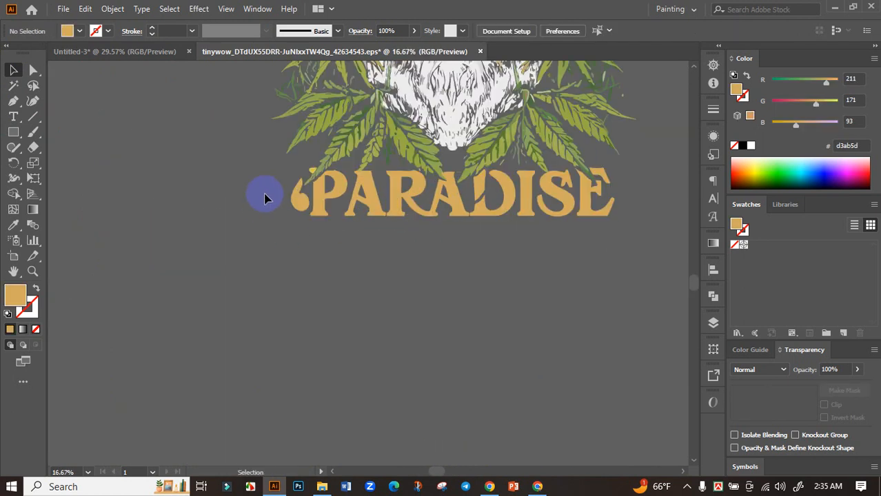
{"action": "left_click", "coordinate": [601, 230]}
{"action": "key", "text": "Delete"}
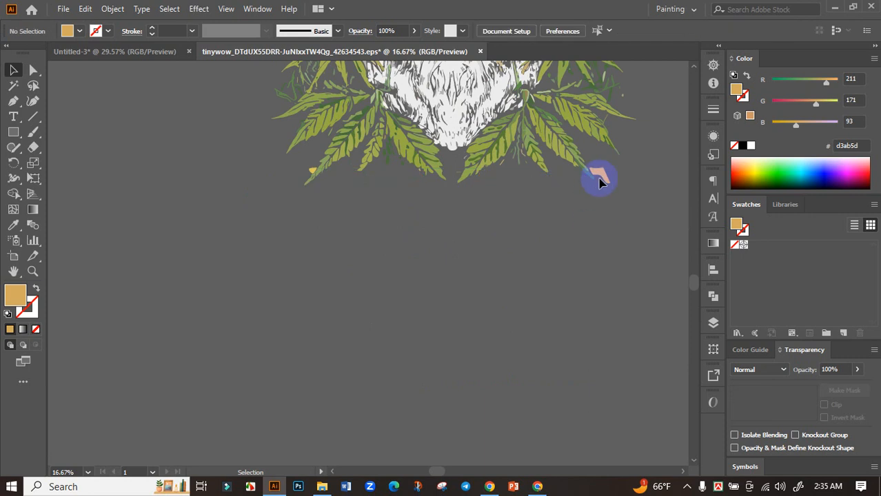
{"action": "left_click_drag", "start_coordinate": [600, 177], "coordinate": [311, 165]}
{"action": "key", "text": "Delete"}
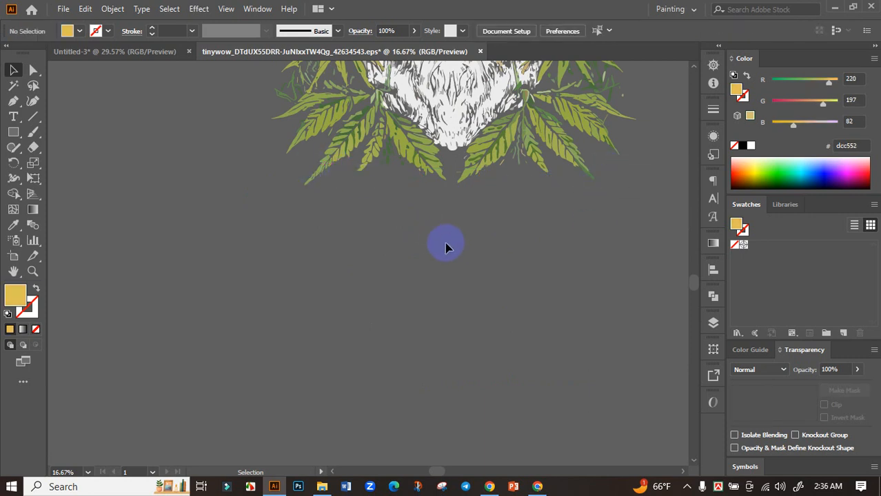
Group all the cleaned cat artwork and bring it into the Untitled-3 document.
{"action": "scroll", "coordinate": [468, 245], "scroll_direction": "down", "scroll_amount": 3}
{"action": "left_click_drag", "start_coordinate": [539, 265], "coordinate": [570, 359]}
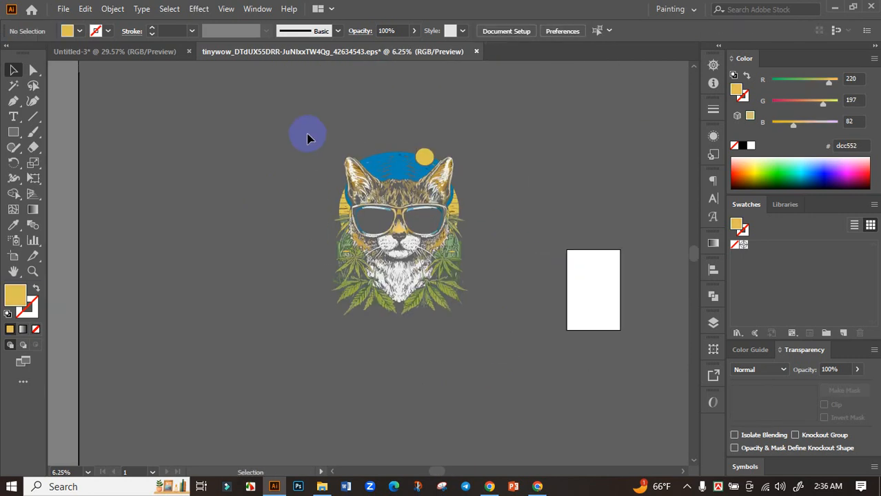
{"action": "left_click_drag", "start_coordinate": [504, 350], "coordinate": [506, 348]}
{"action": "key", "text": "ctrl+g"}
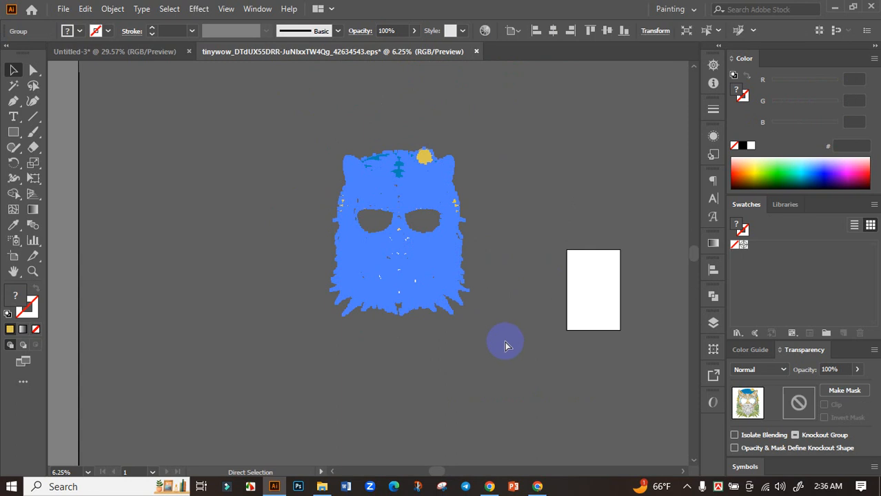
{"action": "left_click_drag", "start_coordinate": [416, 198], "coordinate": [414, 279]}
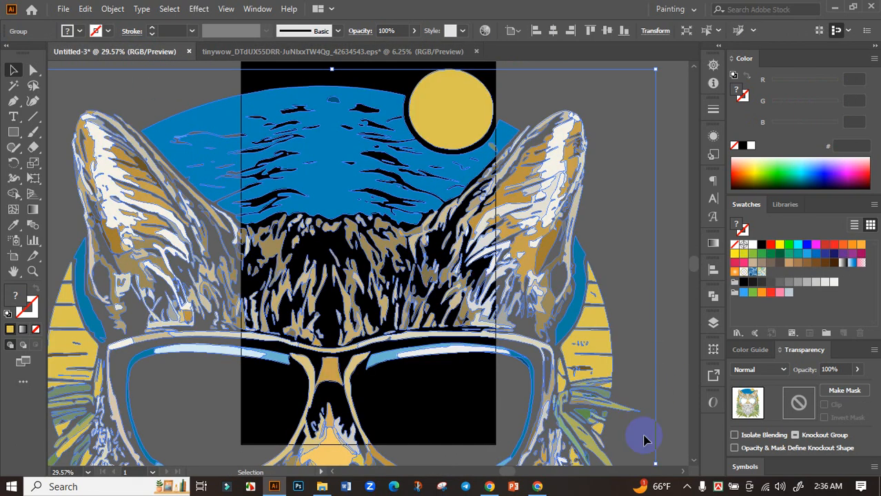
Scale the cat down to the width of the black artboard and centre it horizontally and vertically.
{"action": "left_click_drag", "start_coordinate": [655, 466], "coordinate": [458, 434]}
{"action": "left_click_drag", "start_coordinate": [386, 388], "coordinate": [434, 181]}
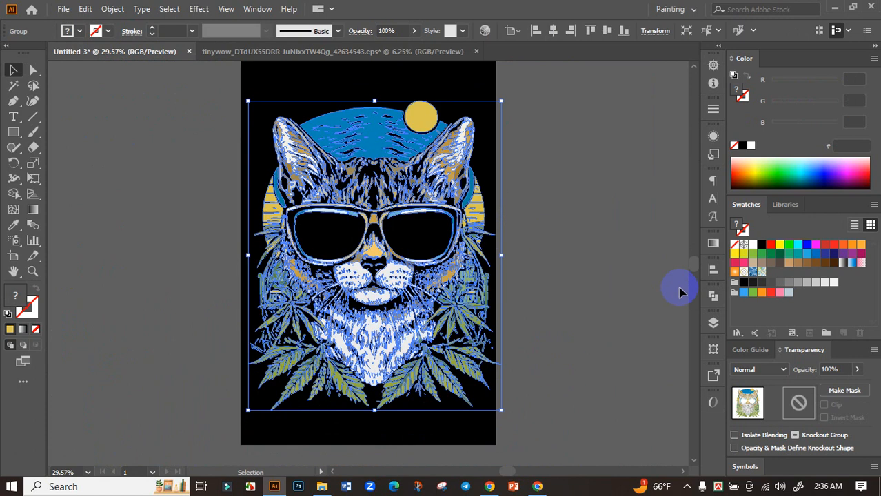
{"action": "left_click", "coordinate": [712, 274]}
{"action": "left_click", "coordinate": [583, 294]}
{"action": "left_click", "coordinate": [658, 293]}
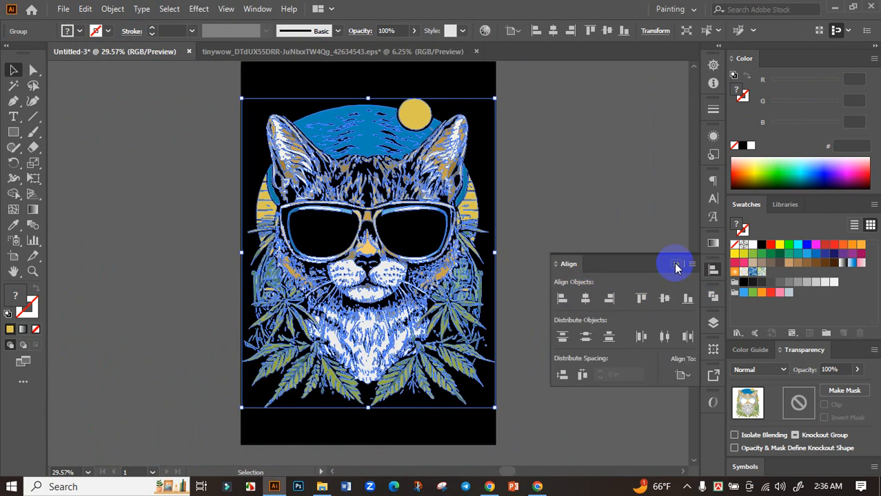
{"action": "left_click", "coordinate": [675, 262]}
{"action": "left_click", "coordinate": [580, 285]}
Shrink the cat further to leave margins at both sides and centre it on the artboard again.
{"action": "scroll", "coordinate": [584, 295], "scroll_direction": "down", "scroll_amount": 2}
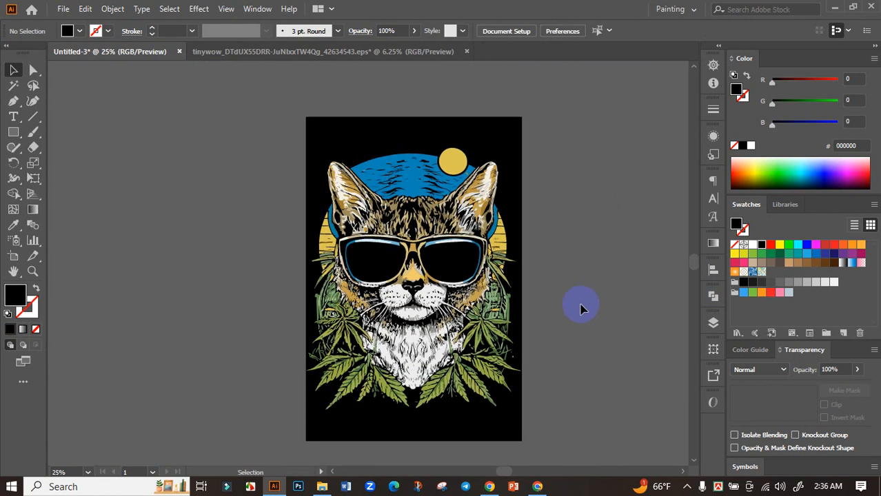
{"action": "scroll", "coordinate": [508, 328], "scroll_direction": "up", "scroll_amount": 2}
{"action": "left_click", "coordinate": [507, 250]}
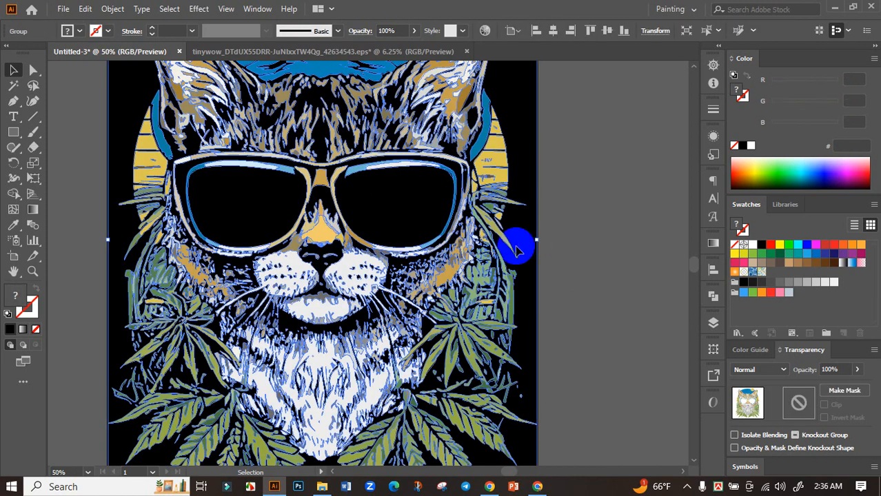
{"action": "left_click_drag", "start_coordinate": [537, 242], "coordinate": [508, 246]}
{"action": "scroll", "coordinate": [581, 274], "scroll_direction": "down", "scroll_amount": 2}
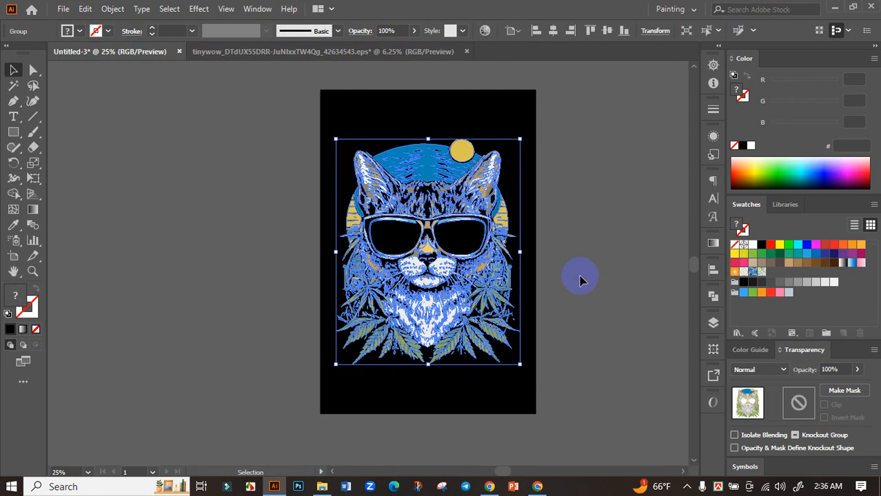
{"action": "left_click", "coordinate": [579, 276]}
{"action": "left_click_drag", "start_coordinate": [579, 275], "coordinate": [535, 291]}
{"action": "left_click_drag", "start_coordinate": [413, 268], "coordinate": [414, 278]}
{"action": "left_click", "coordinate": [587, 297]}
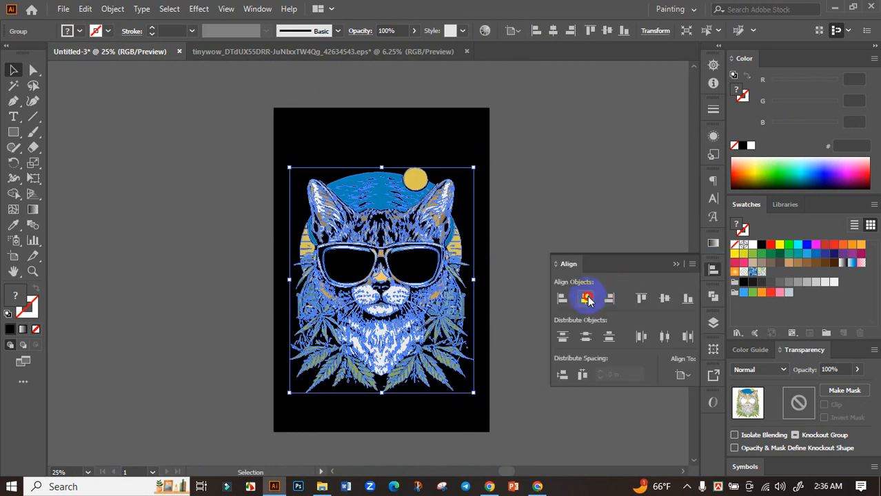
{"action": "left_click", "coordinate": [660, 297]}
{"action": "left_click", "coordinate": [564, 401]}
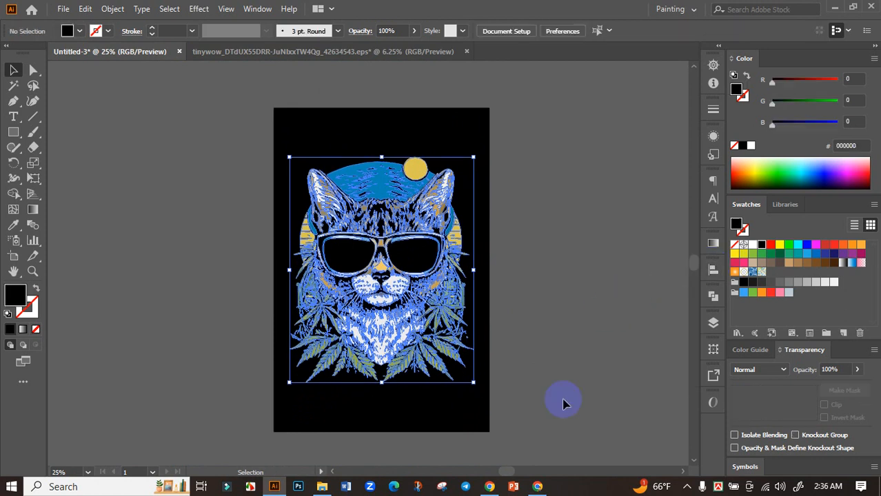
Switch to ChatGPT in the browser and copy the words "Green Vacation" from the fourth marijuana vacation slogan.
{"action": "left_click", "coordinate": [536, 484]}
{"action": "left_click", "coordinate": [485, 12]}
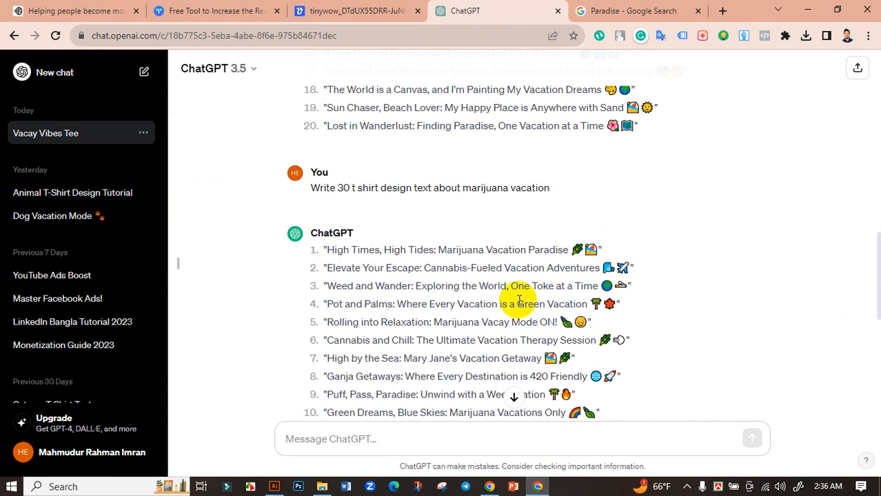
{"action": "left_click_drag", "start_coordinate": [516, 304], "coordinate": [575, 305]}
{"action": "right_click", "coordinate": [588, 306]}
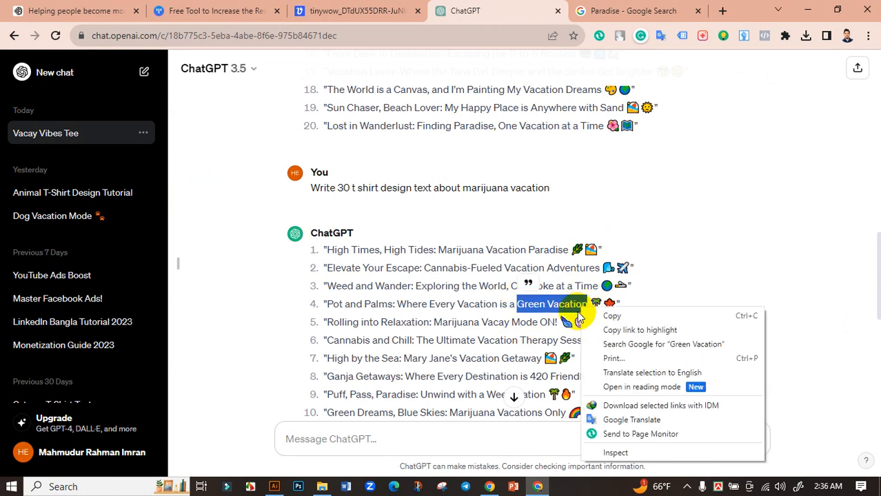
{"action": "left_click", "coordinate": [610, 314]}
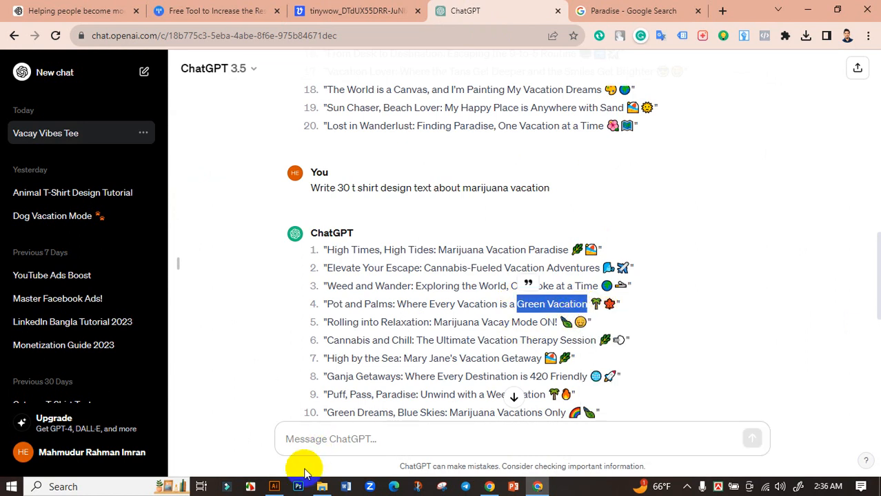
Return to Illustrator and paste "Green Vacation" as a text object beside the artboard.
{"action": "left_click", "coordinate": [274, 486]}
{"action": "left_click_drag", "start_coordinate": [283, 258], "coordinate": [472, 283]}
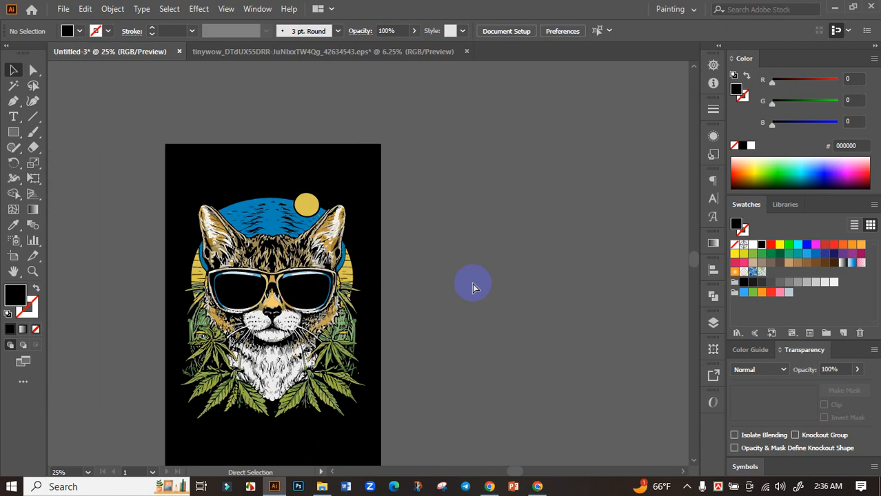
{"action": "key", "text": "ctrl+v"}
{"action": "left_click_drag", "start_coordinate": [376, 270], "coordinate": [592, 351]}
{"action": "left_click_drag", "start_coordinate": [414, 279], "coordinate": [531, 241]}
{"action": "double_click", "coordinate": [540, 237]}
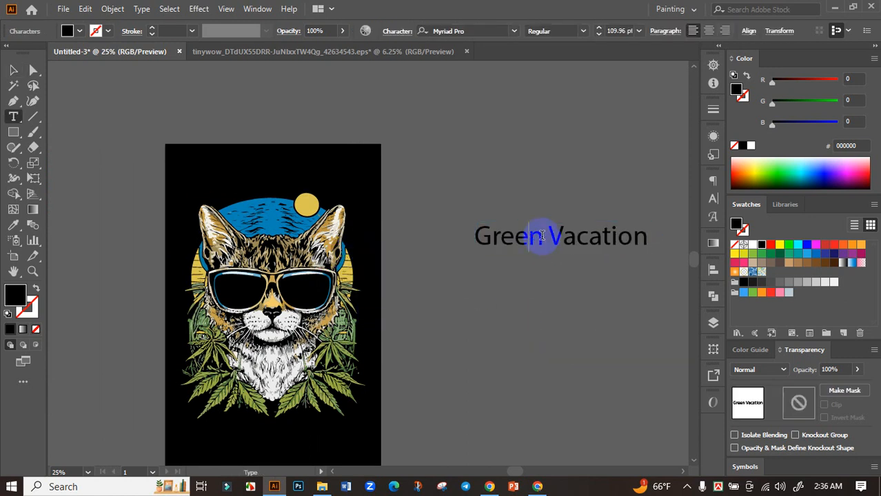
Set the font of the Green Vacation text to Bowlby One SC Regular.
{"action": "left_click", "coordinate": [13, 70]}
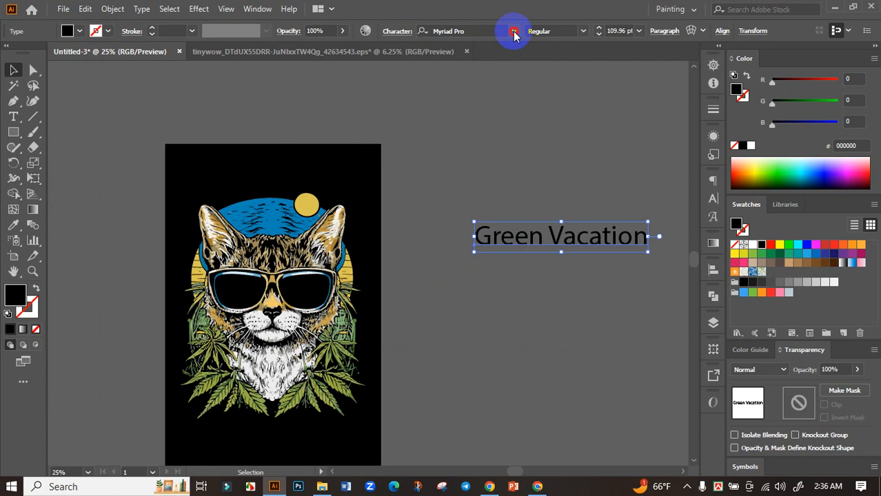
{"action": "left_click", "coordinate": [513, 31]}
{"action": "left_click", "coordinate": [603, 114]}
{"action": "left_click", "coordinate": [507, 193]}
Separate the phrase into two text objects, one reading "Green" and the other reading "Vacation".
{"action": "left_click_drag", "start_coordinate": [556, 250], "coordinate": [481, 294]}
{"action": "double_click", "coordinate": [498, 220]}
{"action": "key", "text": "BackSpace"}
{"action": "left_click", "coordinate": [14, 71]}
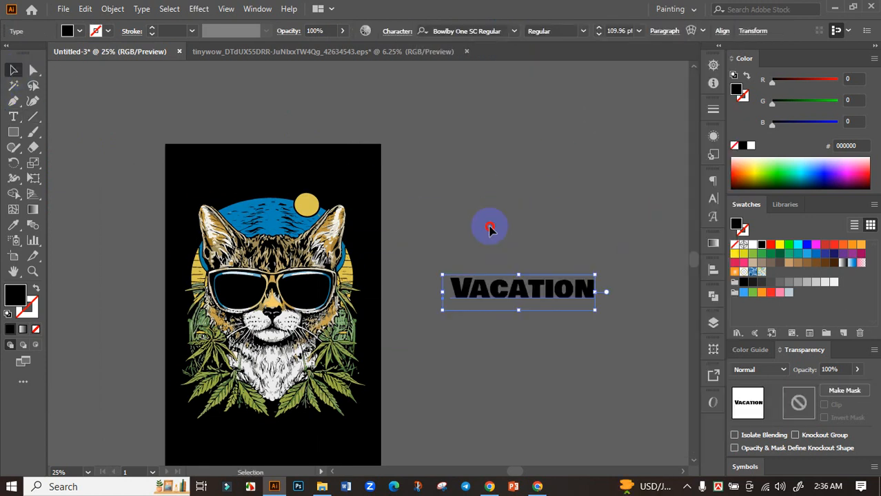
{"action": "left_click", "coordinate": [489, 228]}
{"action": "key", "text": "ctrl+v"}
Fill the Green text with white, enlarge it to 175.6 pt and place it above the cat.
{"action": "left_click_drag", "start_coordinate": [388, 260], "coordinate": [402, 198]}
{"action": "left_click", "coordinate": [752, 245]}
{"action": "left_click", "coordinate": [509, 226]}
{"action": "scroll", "coordinate": [296, 185], "scroll_direction": "up", "scroll_amount": 2}
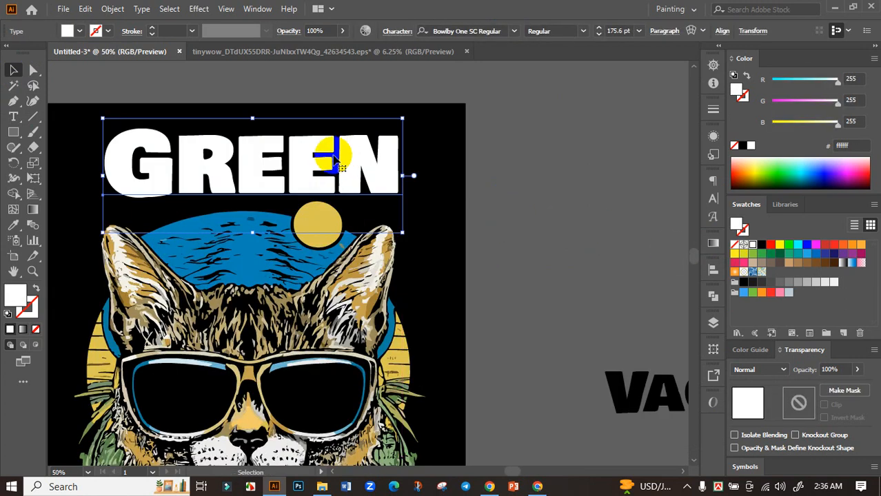
Centre the Green text horizontally on the artboard.
{"action": "left_click", "coordinate": [713, 269]}
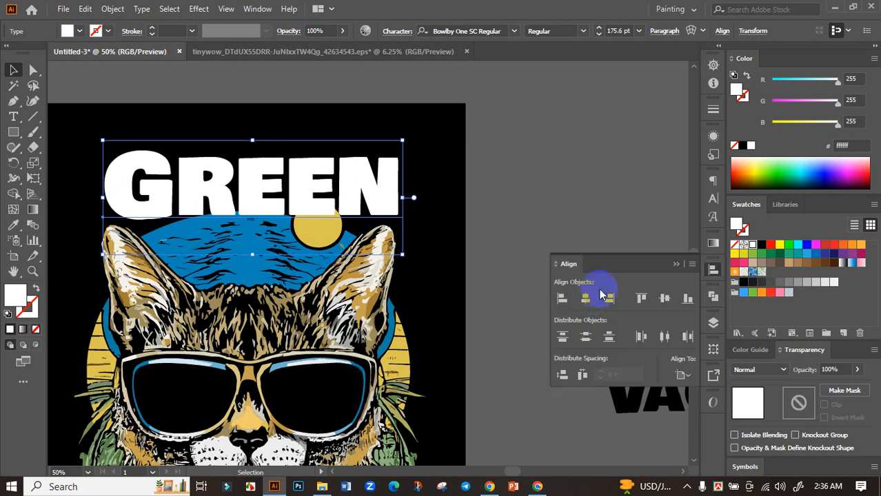
{"action": "left_click", "coordinate": [586, 298]}
{"action": "left_click", "coordinate": [500, 212]}
{"action": "left_click_drag", "start_coordinate": [499, 212], "coordinate": [530, 214]}
Apply a horizontal Arc Lower warp with a -22% bend to the Green text.
{"action": "left_click", "coordinate": [341, 187]}
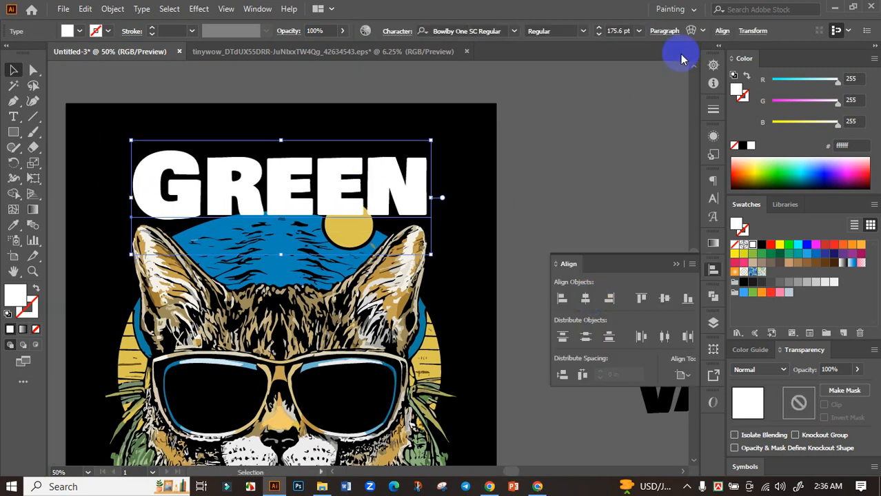
{"action": "left_click", "coordinate": [703, 31]}
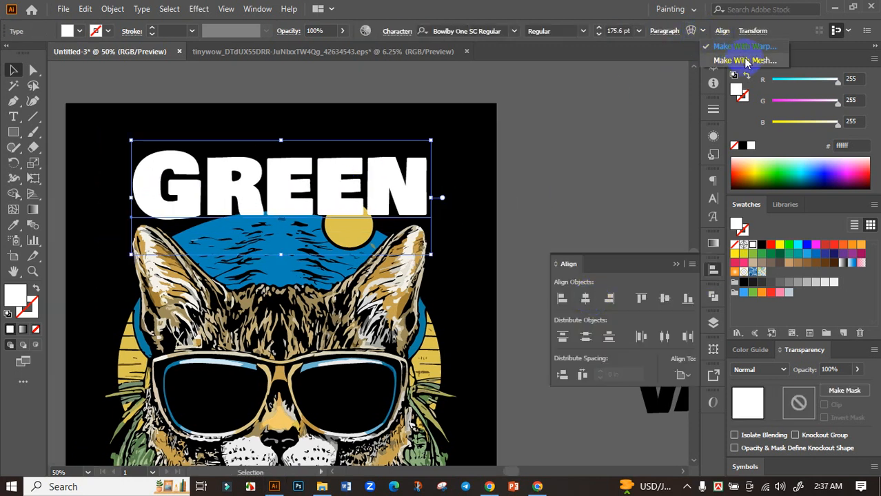
{"action": "left_click", "coordinate": [691, 31]}
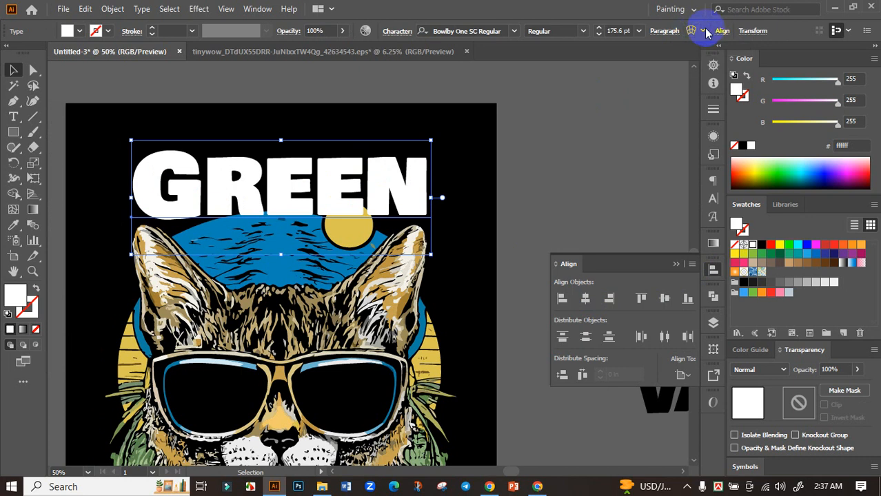
{"action": "left_click", "coordinate": [703, 31]}
{"action": "left_click", "coordinate": [693, 31]}
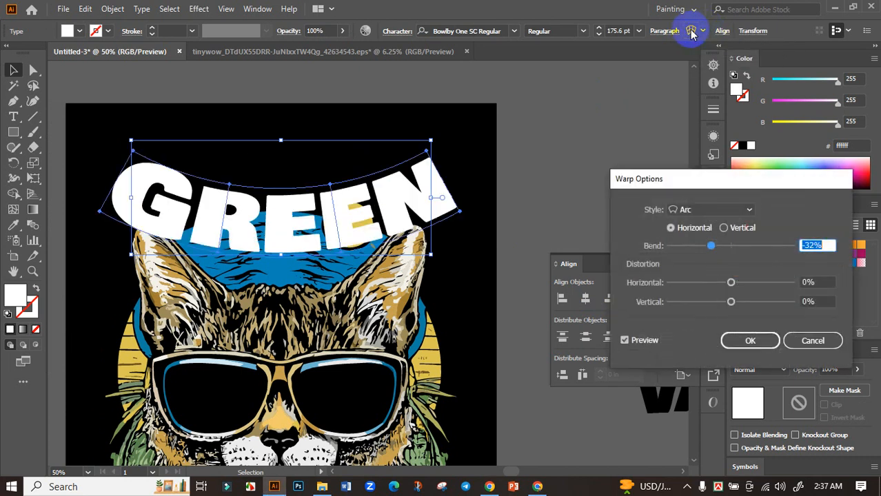
{"action": "left_click", "coordinate": [733, 209]}
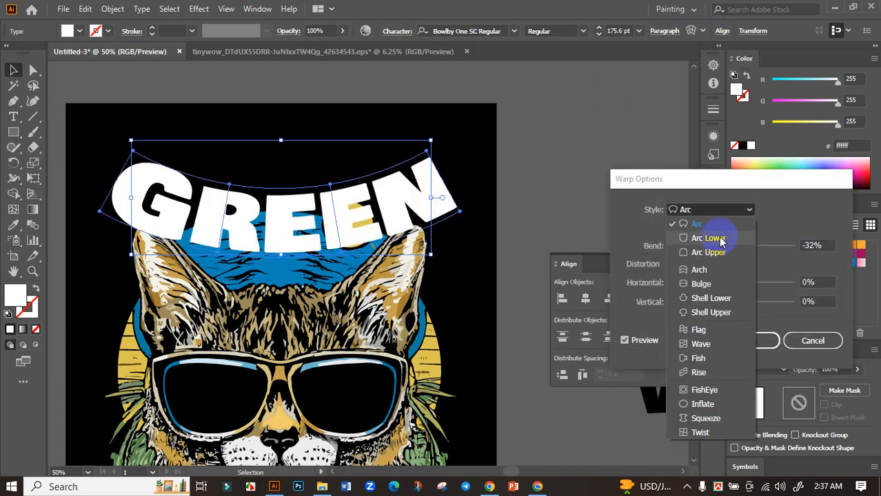
{"action": "left_click", "coordinate": [717, 238]}
{"action": "mouse_move", "coordinate": [711, 246]}
{"action": "left_mouse_down"}
{"action": "mouse_move", "coordinate": [700, 247]}
{"action": "mouse_move", "coordinate": [710, 245]}
{"action": "left_mouse_up"}
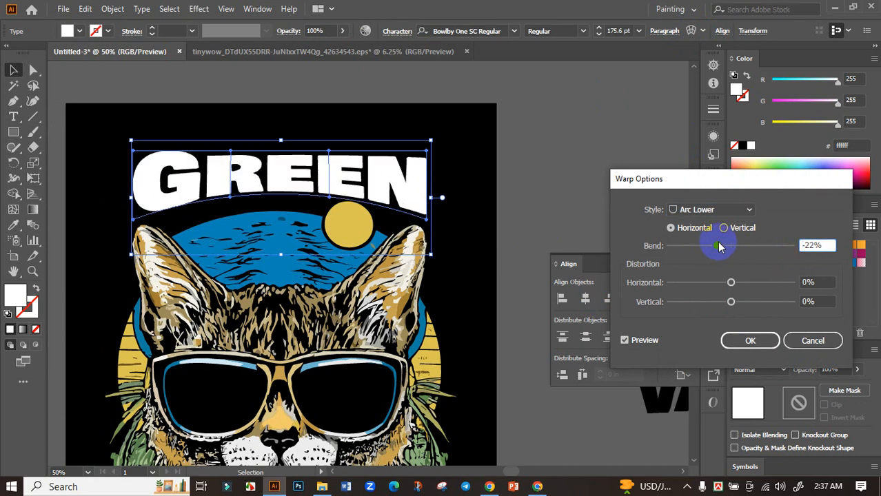
{"action": "left_click", "coordinate": [737, 340]}
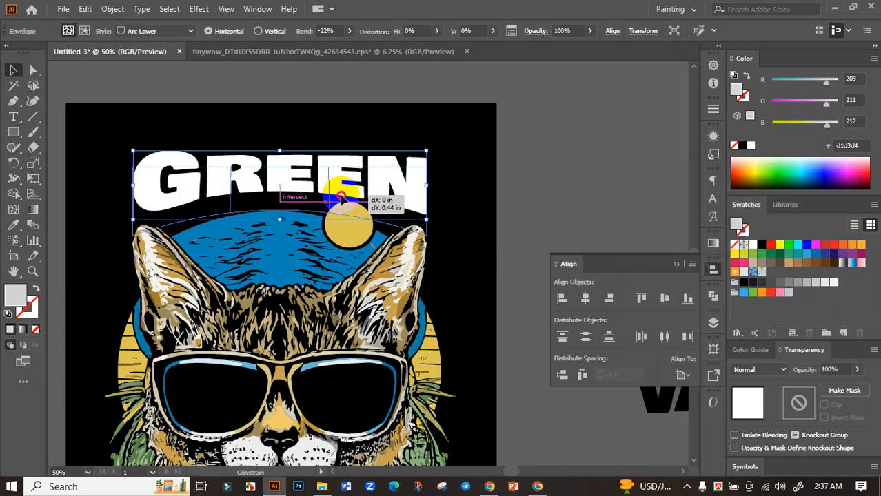
Stretch the warped Green text taller and wider, and lower it onto the blue circle's upper edge.
{"action": "mouse_move", "coordinate": [281, 152]}
{"action": "left_mouse_down"}
{"action": "mouse_move", "coordinate": [274, 157]}
{"action": "mouse_move", "coordinate": [279, 135]}
{"action": "left_mouse_up"}
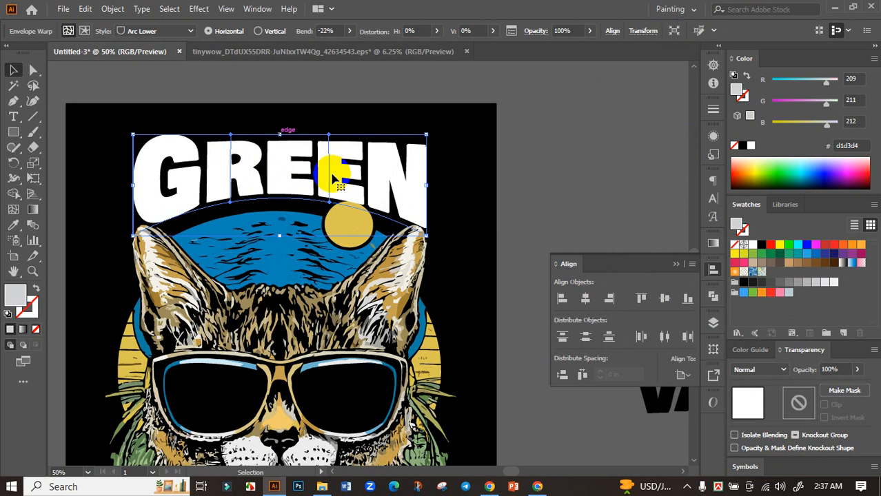
{"action": "left_click_drag", "start_coordinate": [426, 185], "coordinate": [436, 185]}
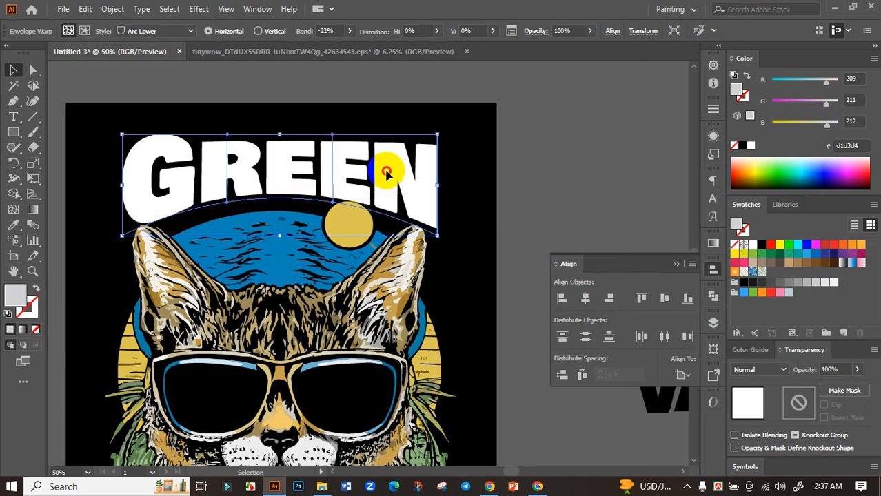
{"action": "left_click_drag", "start_coordinate": [387, 170], "coordinate": [386, 182]}
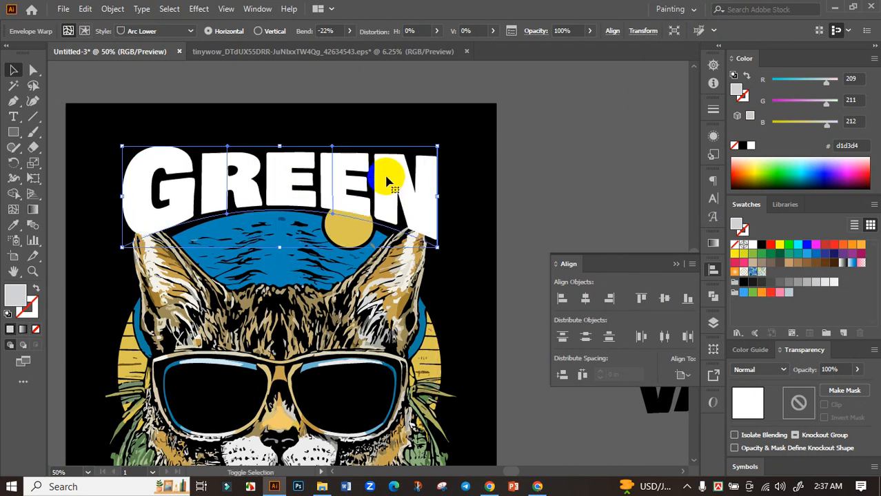
{"action": "left_click", "coordinate": [522, 211]}
{"action": "left_click_drag", "start_coordinate": [491, 189], "coordinate": [502, 213]}
Set the bend of the warped Green text to -33%.
{"action": "left_click", "coordinate": [374, 208]}
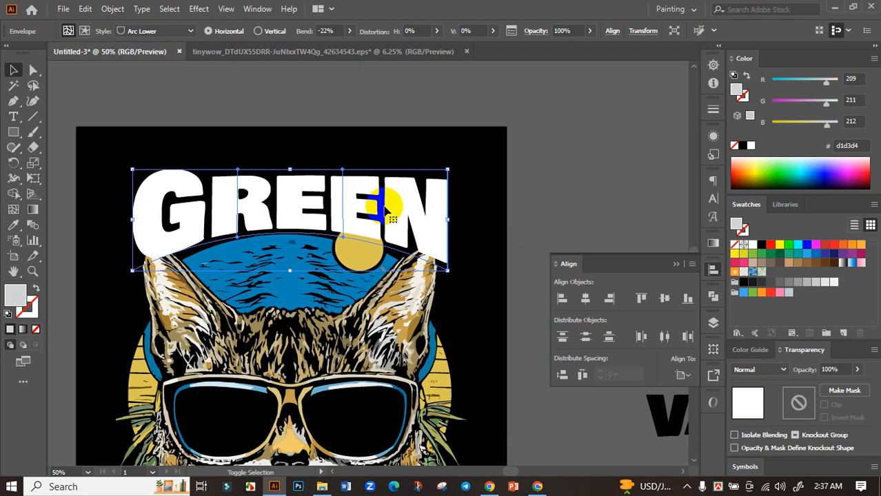
{"action": "left_click", "coordinate": [349, 32]}
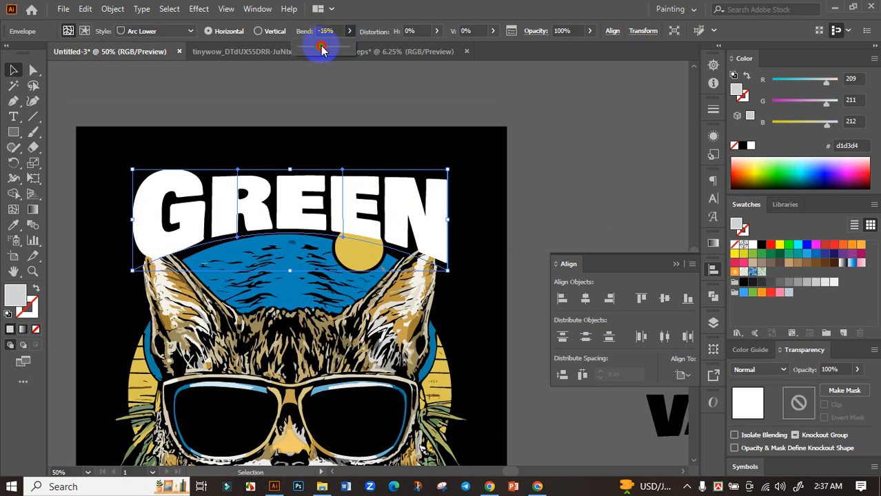
{"action": "left_click_drag", "start_coordinate": [321, 48], "coordinate": [316, 48]}
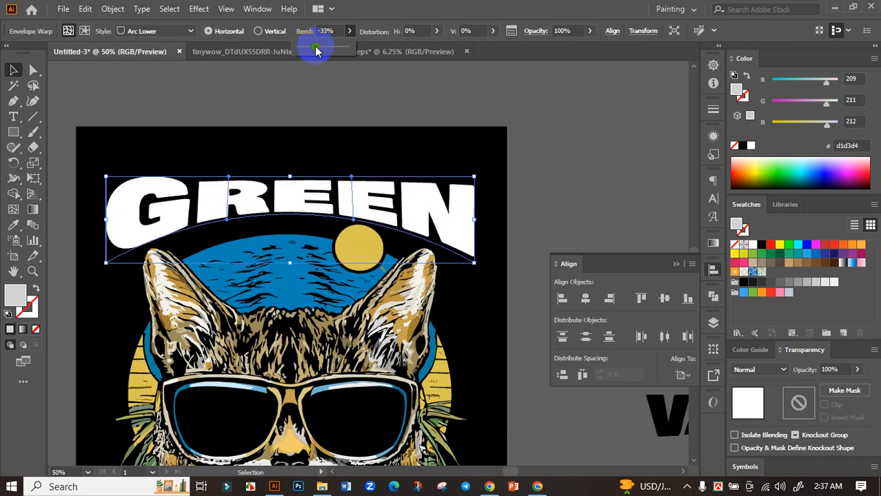
Narrow the warped Green text, stretch it taller, and lower it until its arc rests on the blue circle's upper edge.
{"action": "left_click_drag", "start_coordinate": [474, 219], "coordinate": [454, 219]}
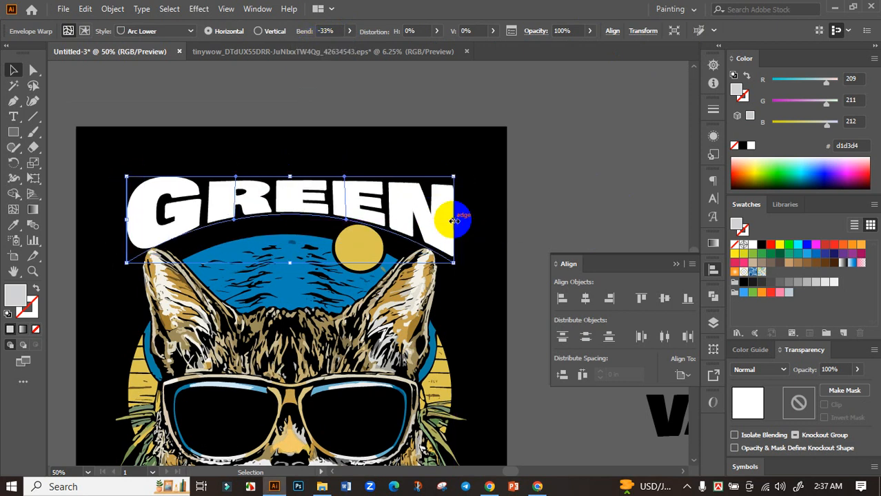
{"action": "left_click_drag", "start_coordinate": [292, 176], "coordinate": [297, 153]}
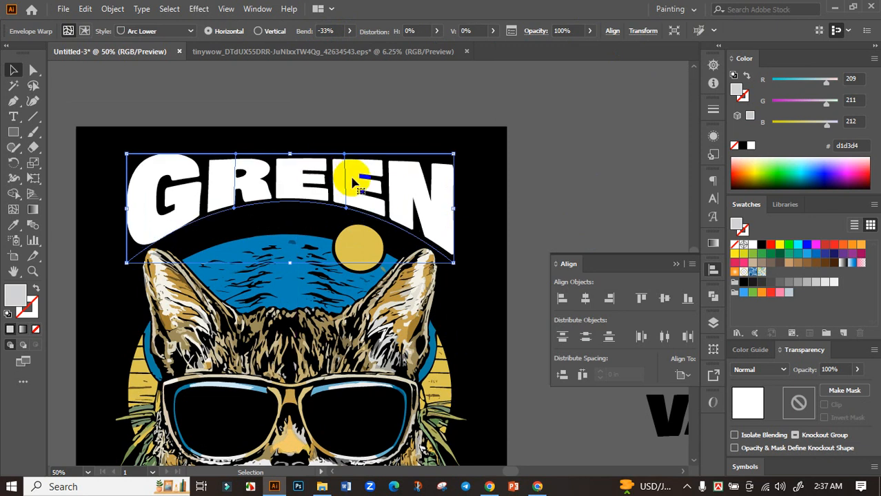
{"action": "left_click_drag", "start_coordinate": [355, 179], "coordinate": [357, 206]}
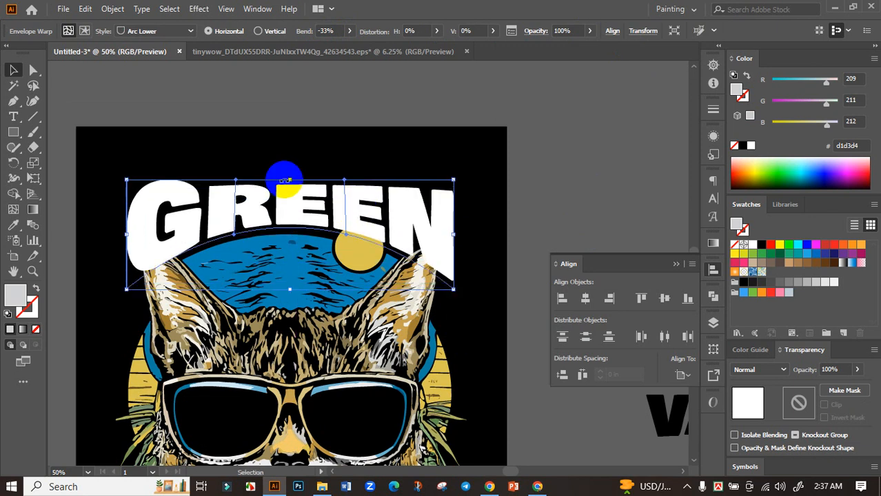
{"action": "left_click_drag", "start_coordinate": [289, 174], "coordinate": [288, 143]}
{"action": "left_click_drag", "start_coordinate": [334, 177], "coordinate": [332, 203]}
{"action": "left_click_drag", "start_coordinate": [454, 242], "coordinate": [466, 240]}
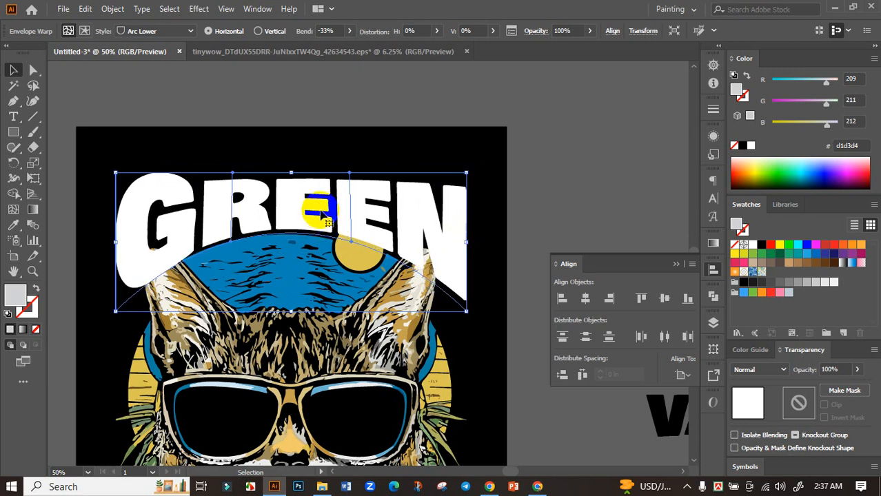
{"action": "left_click_drag", "start_coordinate": [304, 205], "coordinate": [304, 207]}
{"action": "scroll", "coordinate": [364, 207], "scroll_direction": "down", "scroll_amount": 1}
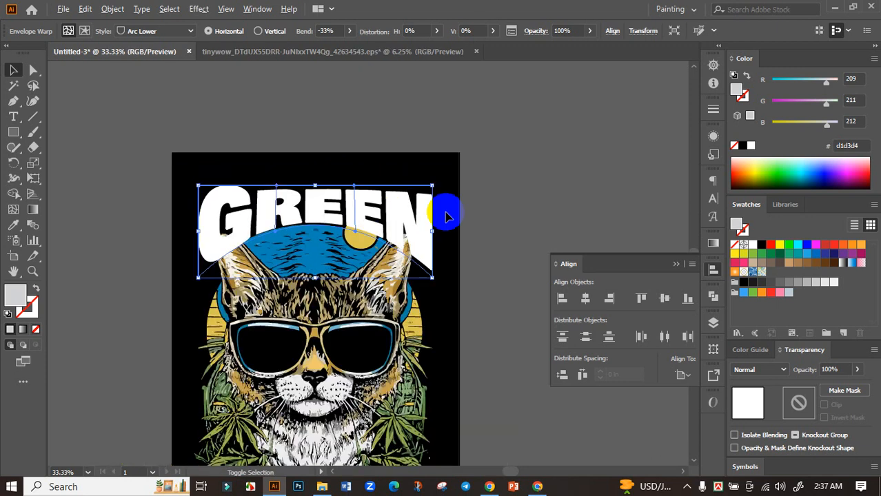
{"action": "left_click", "coordinate": [496, 220]}
{"action": "left_click_drag", "start_coordinate": [493, 223], "coordinate": [469, 188]}
{"action": "scroll", "coordinate": [466, 196], "scroll_direction": "down", "scroll_amount": 1}
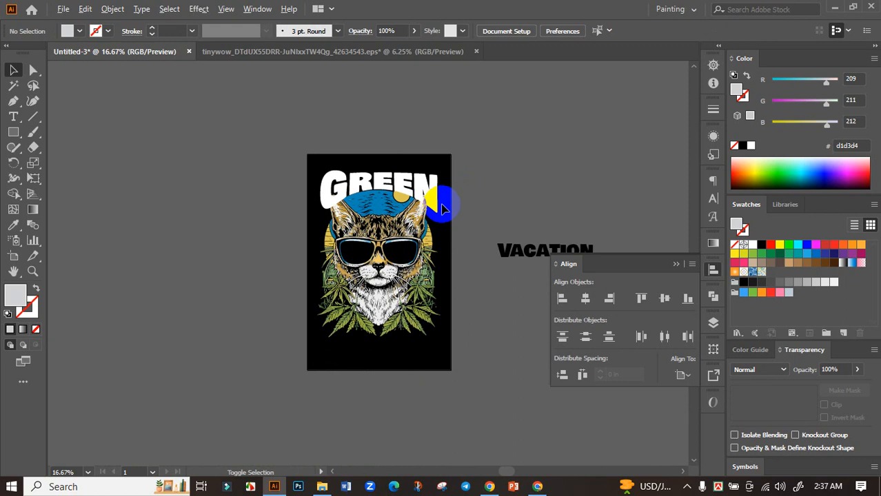
Send the Green text backward so it sits behind the cat's ears and the yellow sun.
{"action": "scroll", "coordinate": [441, 207], "scroll_direction": "up", "scroll_amount": 3}
{"action": "left_click", "coordinate": [336, 152]}
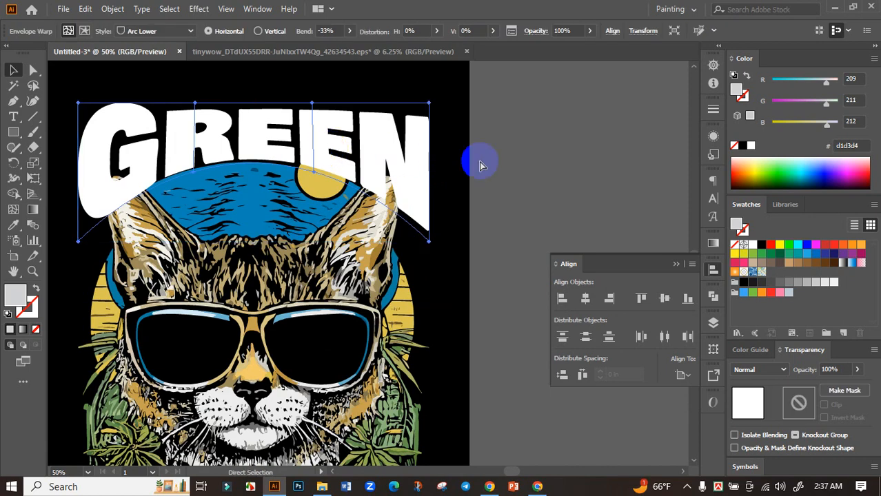
{"action": "key", "text": "ctrl+["}
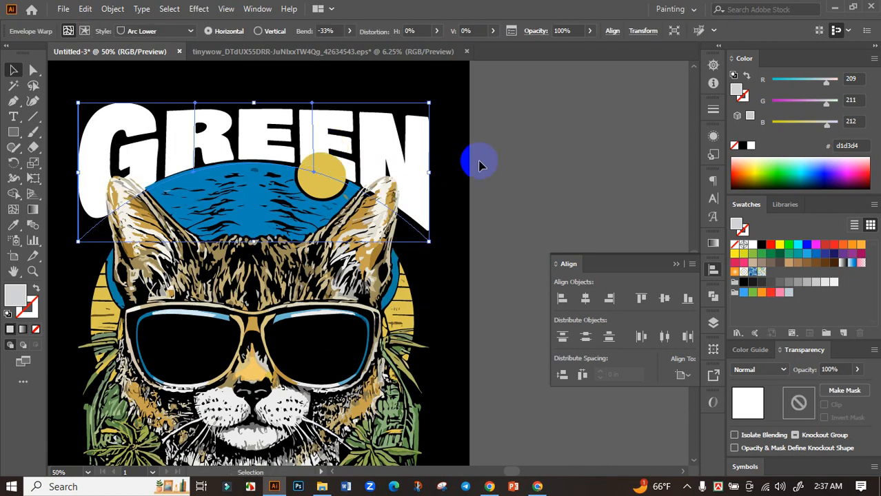
{"action": "left_click", "coordinate": [551, 178]}
{"action": "left_click_drag", "start_coordinate": [508, 175], "coordinate": [532, 225]}
Nudge the Green text slightly upward to leave a small gap above the blue circle.
{"action": "left_click", "coordinate": [407, 196]}
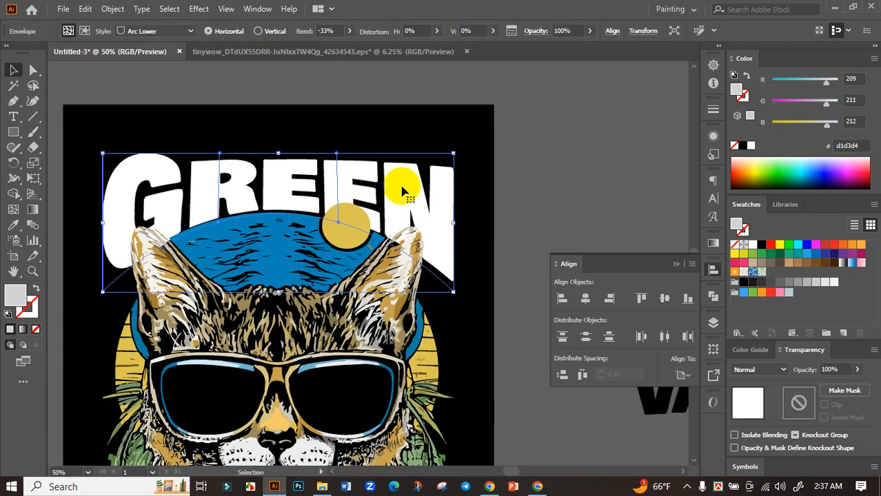
{"action": "left_click_drag", "start_coordinate": [402, 188], "coordinate": [402, 182]}
{"action": "left_click", "coordinate": [516, 213]}
{"action": "left_click", "coordinate": [375, 187]}
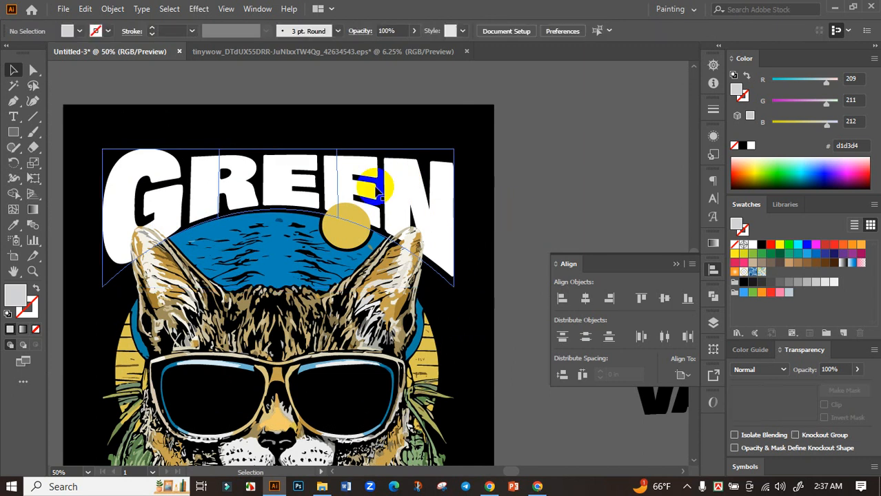
{"action": "left_click", "coordinate": [597, 292]}
{"action": "left_click", "coordinate": [570, 230]}
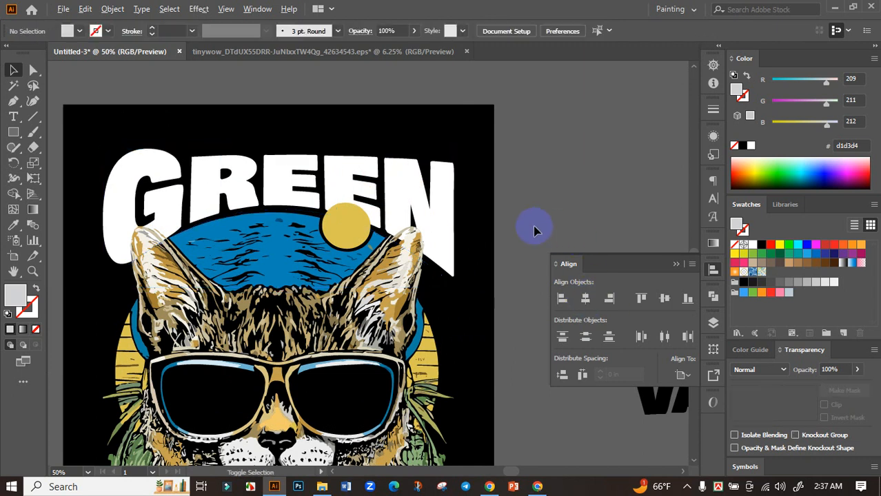
Narrow the Green text a little from both sides and stretch it taller.
{"action": "scroll", "coordinate": [532, 225], "scroll_direction": "down", "scroll_amount": 1}
{"action": "scroll", "coordinate": [485, 228], "scroll_direction": "up", "scroll_amount": 2}
{"action": "left_click", "coordinate": [474, 219]}
{"action": "left_click_drag", "start_coordinate": [482, 223], "coordinate": [460, 218]}
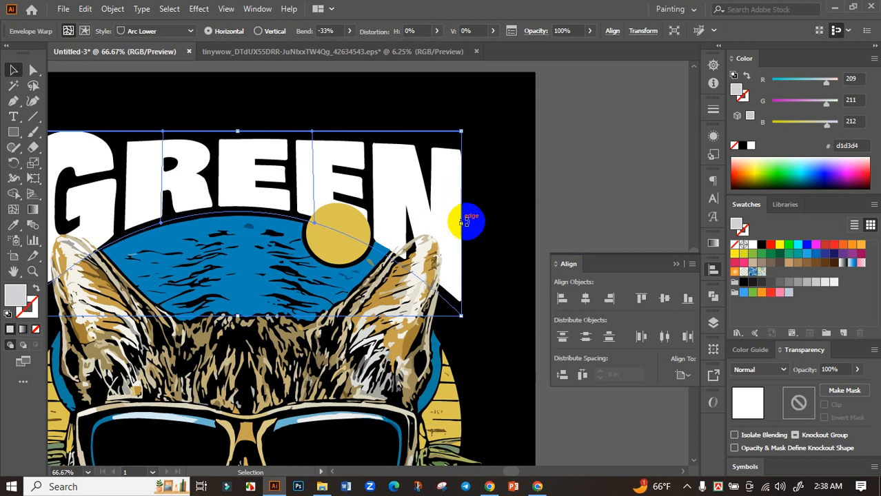
{"action": "left_click", "coordinate": [550, 222]}
{"action": "left_click", "coordinate": [447, 228]}
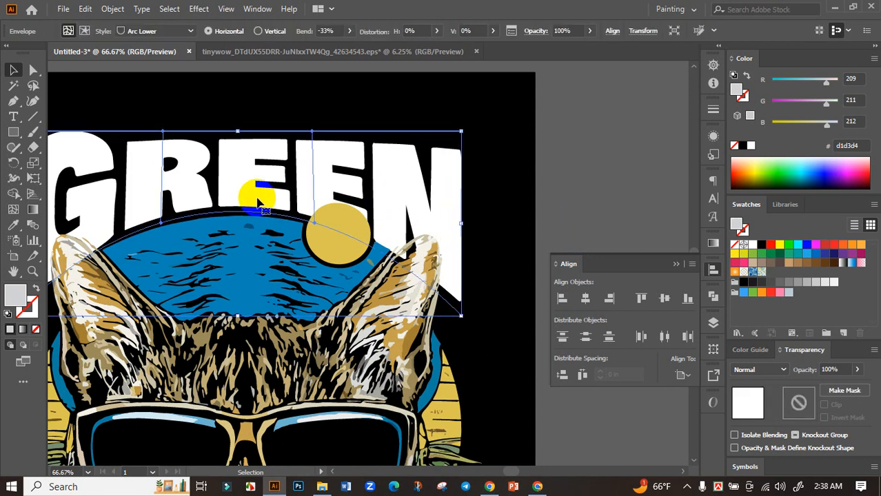
{"action": "left_click_drag", "start_coordinate": [236, 133], "coordinate": [239, 332]}
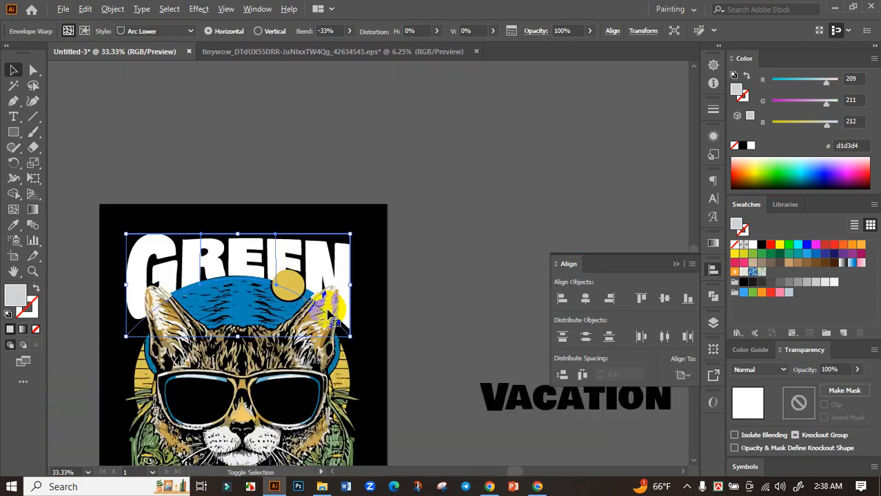
{"action": "scroll", "coordinate": [238, 334], "scroll_direction": "down", "scroll_amount": 2}
{"action": "left_click", "coordinate": [431, 261]}
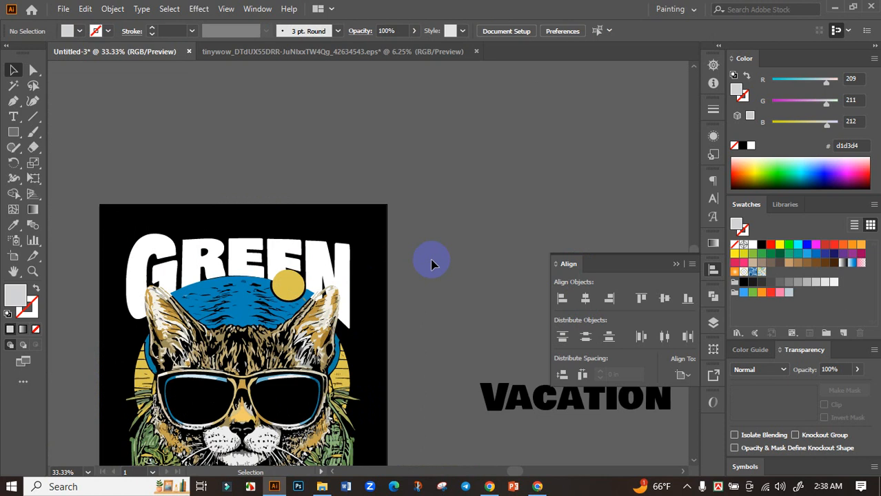
Move the Vacation text onto the black area at the artboard's lower end and fill it white.
{"action": "scroll", "coordinate": [431, 262], "scroll_direction": "down", "scroll_amount": 1}
{"action": "scroll", "coordinate": [416, 283], "scroll_direction": "up", "scroll_amount": 1}
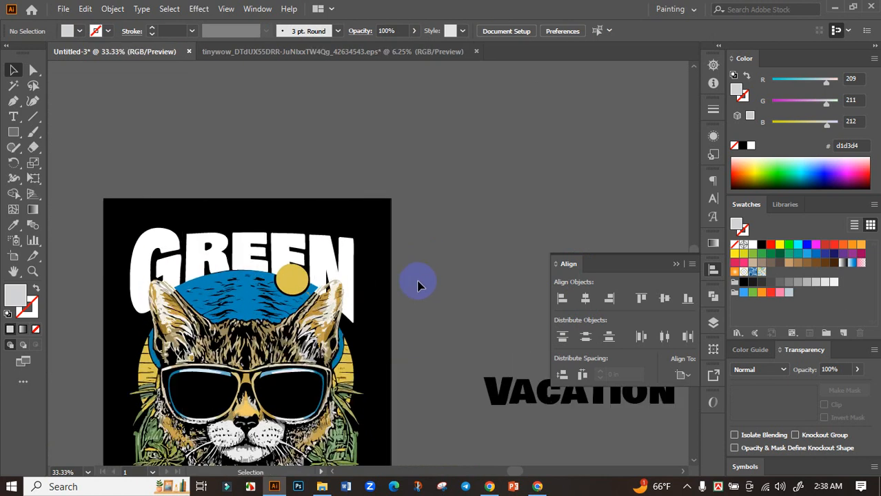
{"action": "scroll", "coordinate": [418, 285], "scroll_direction": "down", "scroll_amount": 1}
{"action": "scroll", "coordinate": [427, 299], "scroll_direction": "down", "scroll_amount": 4}
{"action": "left_click", "coordinate": [492, 174]}
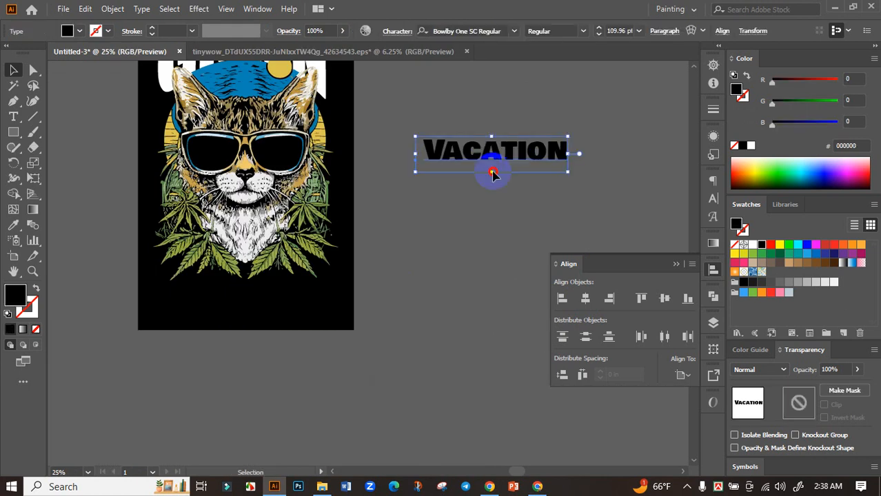
{"action": "left_click_drag", "start_coordinate": [492, 174], "coordinate": [343, 268]}
{"action": "left_click", "coordinate": [753, 246]}
{"action": "left_click", "coordinate": [362, 293]}
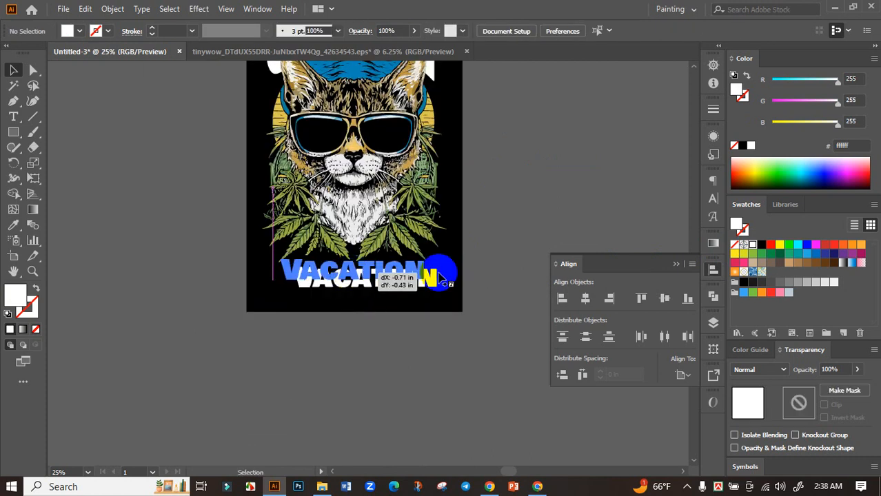
Enlarge the Vacation text to nearly the artboard's width, stretch it taller, and place it directly below the leaves.
{"action": "left_click_drag", "start_coordinate": [438, 274], "coordinate": [441, 274]}
{"action": "scroll", "coordinate": [391, 269], "scroll_direction": "up", "scroll_amount": 2}
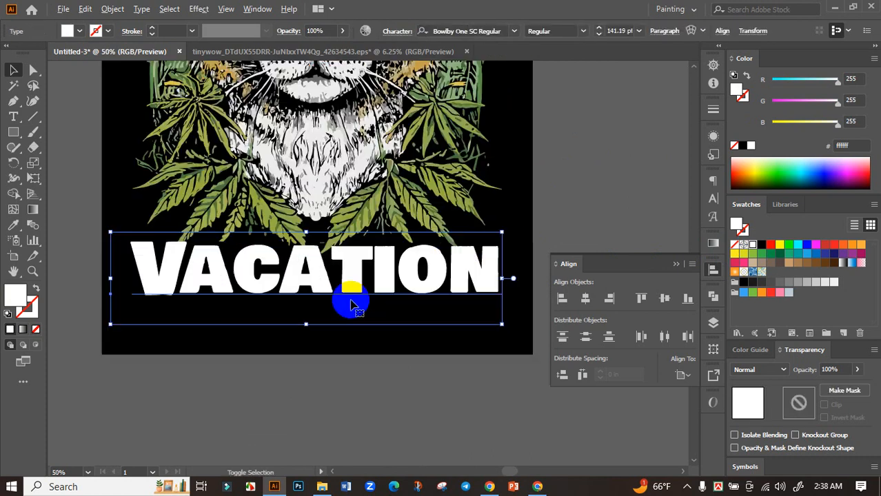
{"action": "left_click_drag", "start_coordinate": [305, 324], "coordinate": [306, 333]}
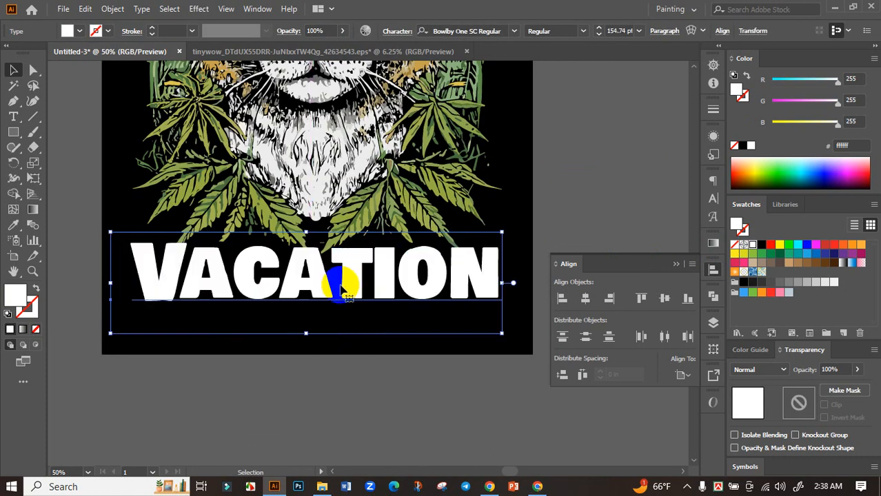
{"action": "left_click_drag", "start_coordinate": [342, 284], "coordinate": [334, 269]}
Centre the live Vacation text horizontally on the artboard.
{"action": "scroll", "coordinate": [334, 269], "scroll_direction": "down", "scroll_amount": 1}
{"action": "left_click", "coordinate": [562, 297]}
{"action": "left_click", "coordinate": [582, 299]}
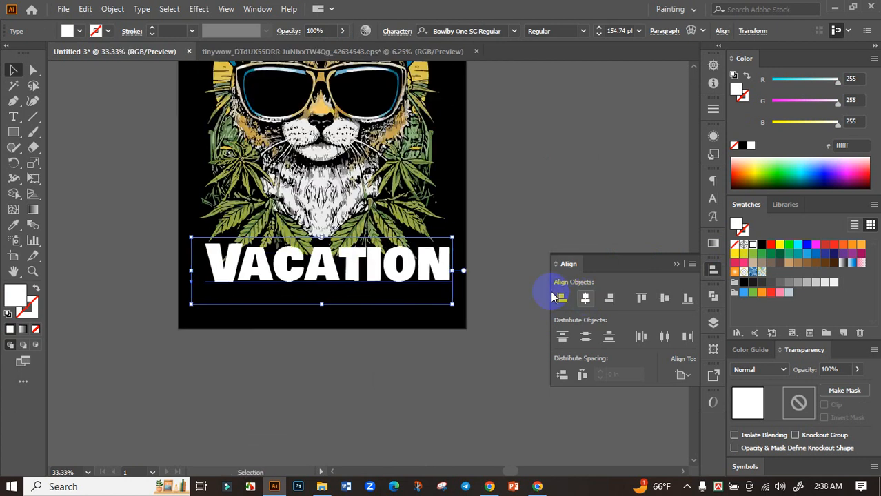
{"action": "left_click", "coordinate": [496, 230]}
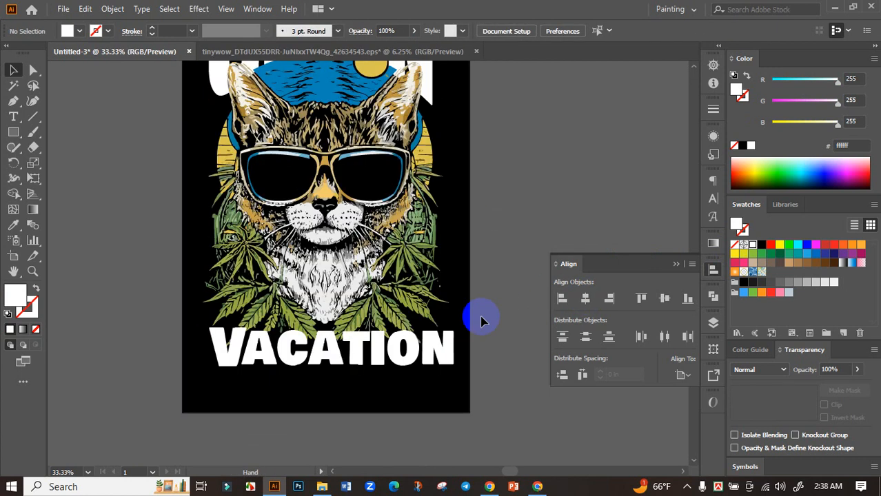
Convert the Vacation text to outlines and centre the outlined group horizontally on the artboard.
{"action": "left_click", "coordinate": [392, 371]}
{"action": "key", "text": "ctrl+shift+a"}
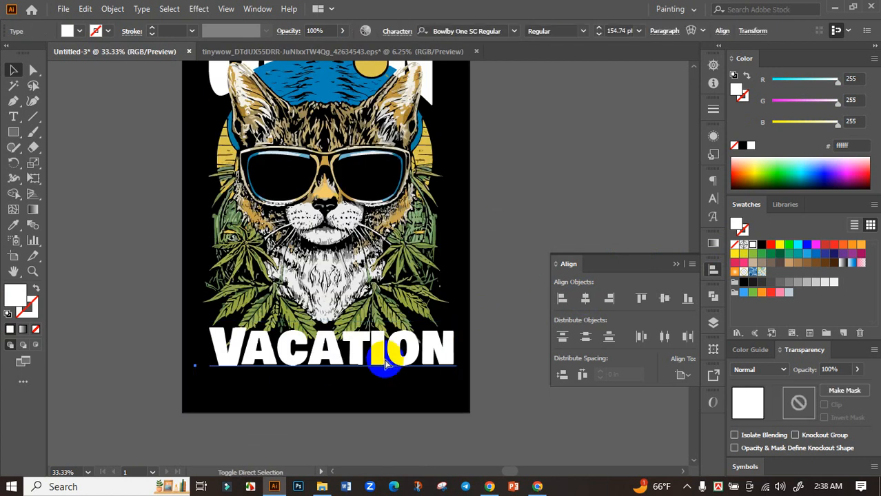
{"action": "left_click", "coordinate": [386, 365]}
{"action": "left_click", "coordinate": [585, 299]}
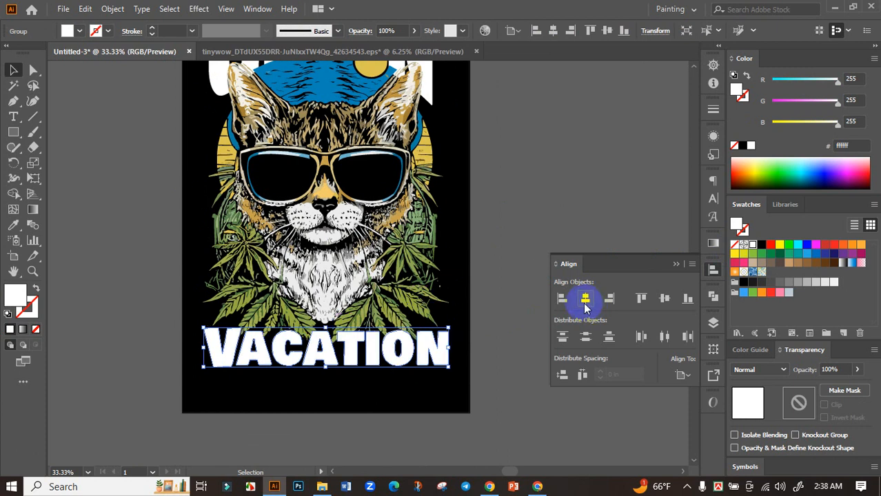
{"action": "left_click", "coordinate": [491, 286]}
{"action": "left_click_drag", "start_coordinate": [490, 286], "coordinate": [443, 336]}
Stretch the Green text slightly taller by raising its upper edge.
{"action": "left_click", "coordinate": [350, 153]}
{"action": "scroll", "coordinate": [429, 208], "scroll_direction": "down", "scroll_amount": 2}
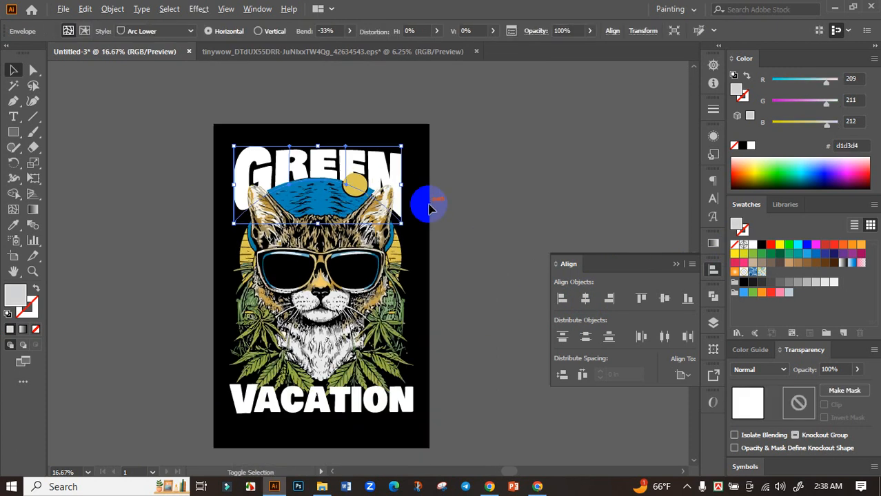
{"action": "left_click", "coordinate": [450, 300]}
{"action": "left_click_drag", "start_coordinate": [441, 297], "coordinate": [418, 291]}
{"action": "scroll", "coordinate": [374, 330], "scroll_direction": "up", "scroll_amount": 1}
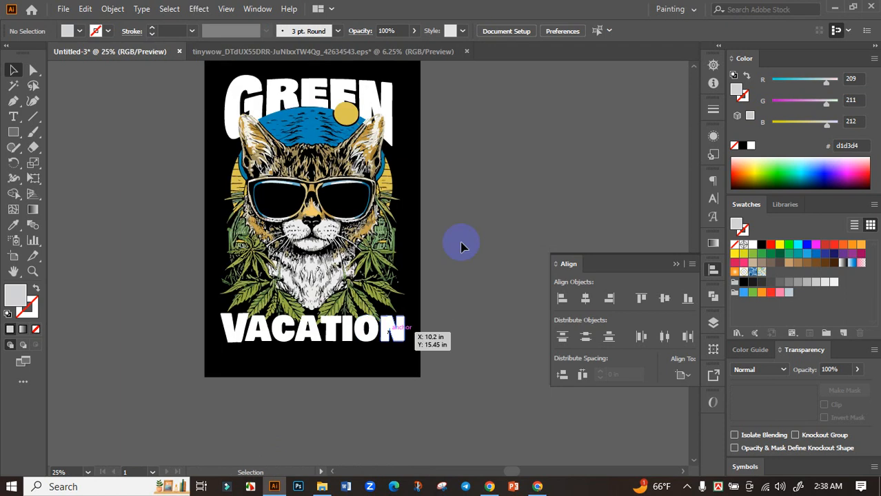
{"action": "scroll", "coordinate": [446, 314], "scroll_direction": "up", "scroll_amount": 4}
{"action": "scroll", "coordinate": [339, 222], "scroll_direction": "up", "scroll_amount": 2}
{"action": "left_click", "coordinate": [339, 222]}
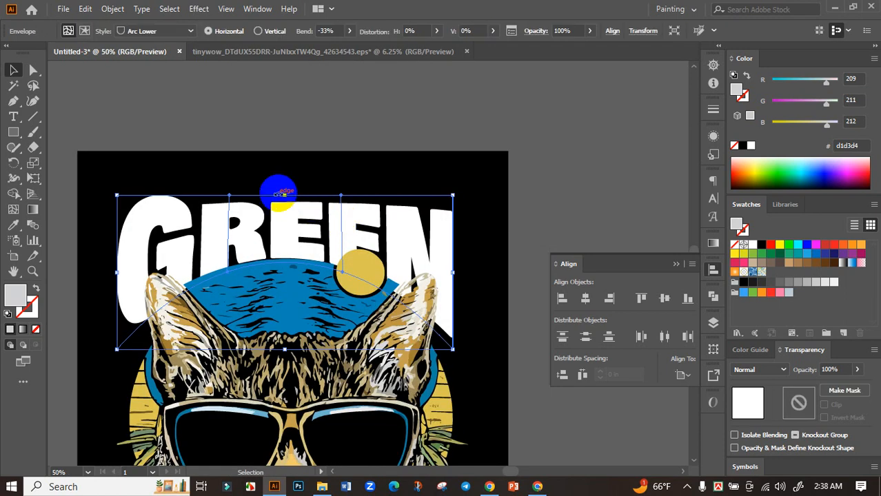
{"action": "left_click_drag", "start_coordinate": [281, 194], "coordinate": [284, 186]}
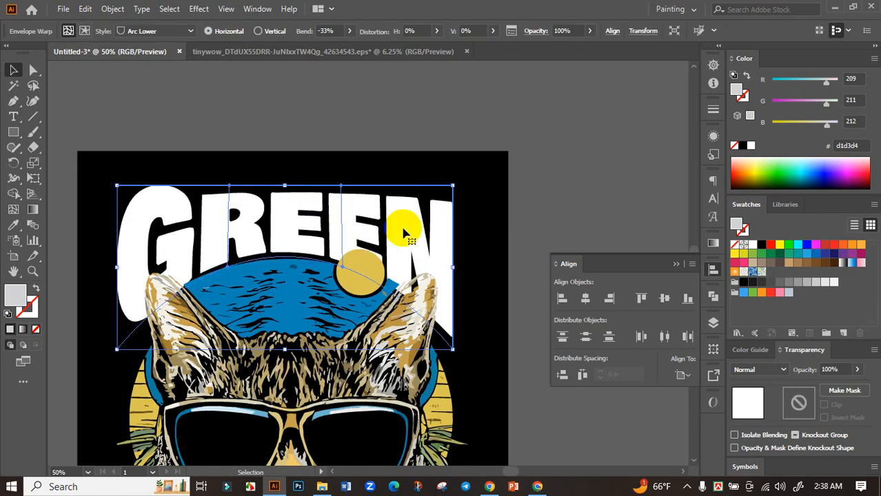
{"action": "left_click", "coordinate": [518, 300]}
{"action": "left_click_drag", "start_coordinate": [514, 299], "coordinate": [487, 236]}
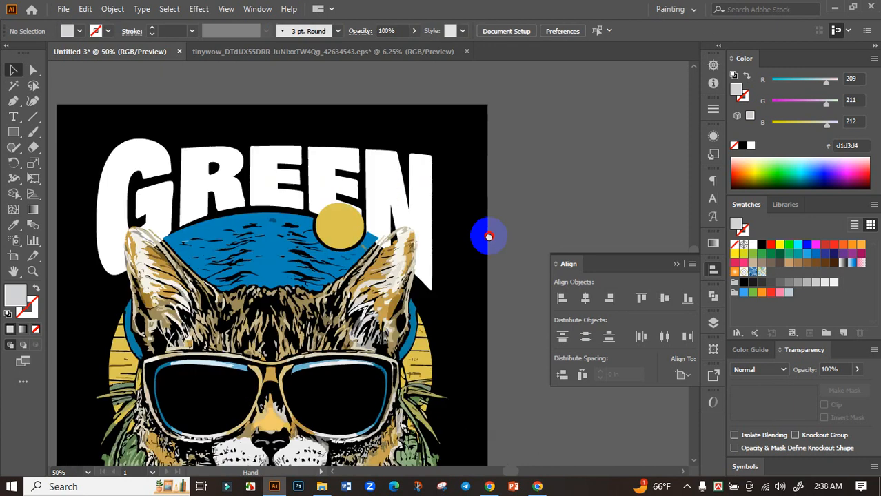
Select the Green and Vacation lettering together and centre both horizontally on the artboard.
{"action": "scroll", "coordinate": [486, 238], "scroll_direction": "down", "scroll_amount": 2}
{"action": "scroll", "coordinate": [486, 241], "scroll_direction": "up", "scroll_amount": 3}
{"action": "left_click_drag", "start_coordinate": [454, 292], "coordinate": [470, 196]}
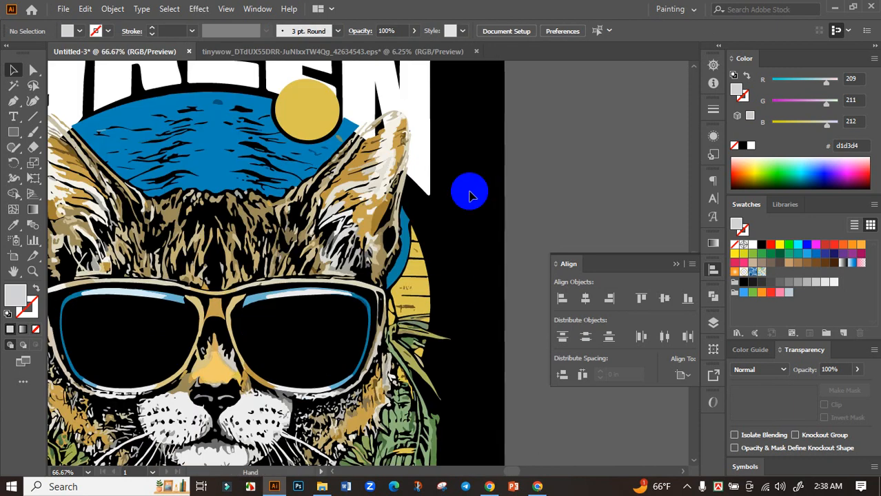
{"action": "scroll", "coordinate": [472, 202], "scroll_direction": "down", "scroll_amount": 3}
{"action": "left_click", "coordinate": [416, 153]}
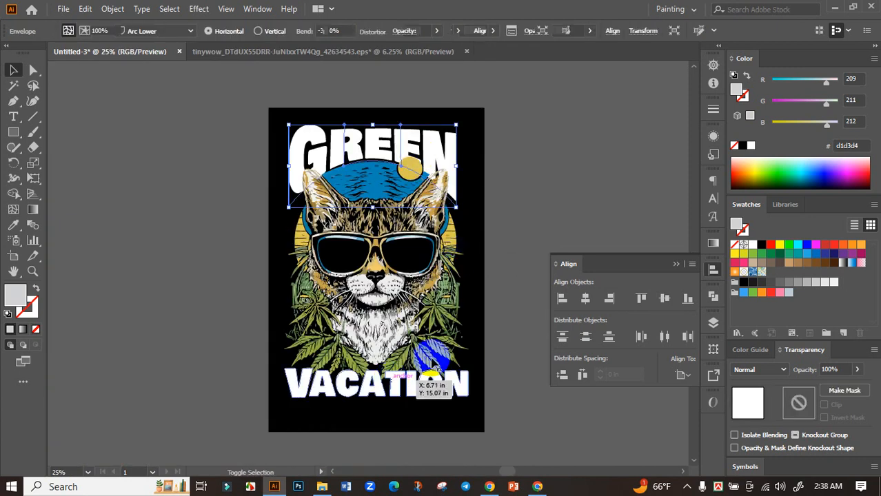
{"action": "left_click", "coordinate": [433, 380], "text": "shift"}
{"action": "left_click", "coordinate": [584, 297]}
{"action": "left_click", "coordinate": [520, 229]}
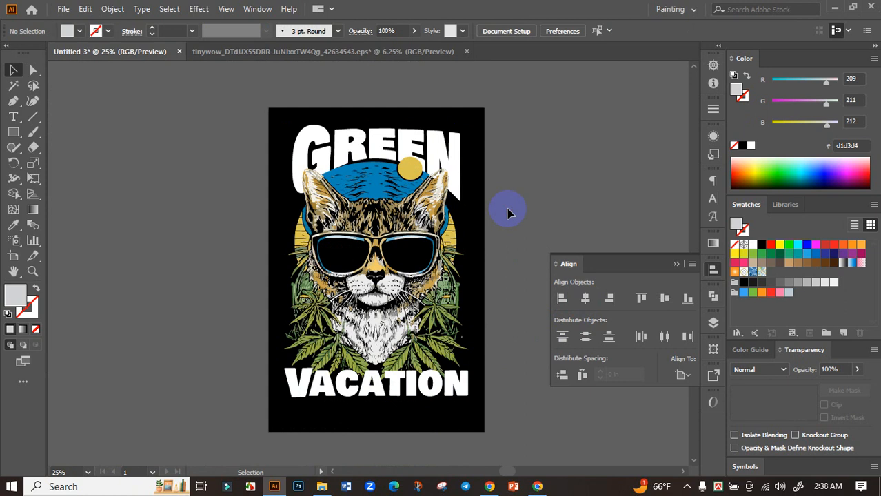
Nudge the Green text slightly to the left above the cat.
{"action": "left_click_drag", "start_coordinate": [497, 189], "coordinate": [491, 233]}
{"action": "left_click", "coordinate": [428, 202]}
{"action": "scroll", "coordinate": [425, 199], "scroll_direction": "up", "scroll_amount": 3}
{"action": "left_click_drag", "start_coordinate": [437, 201], "coordinate": [428, 204]}
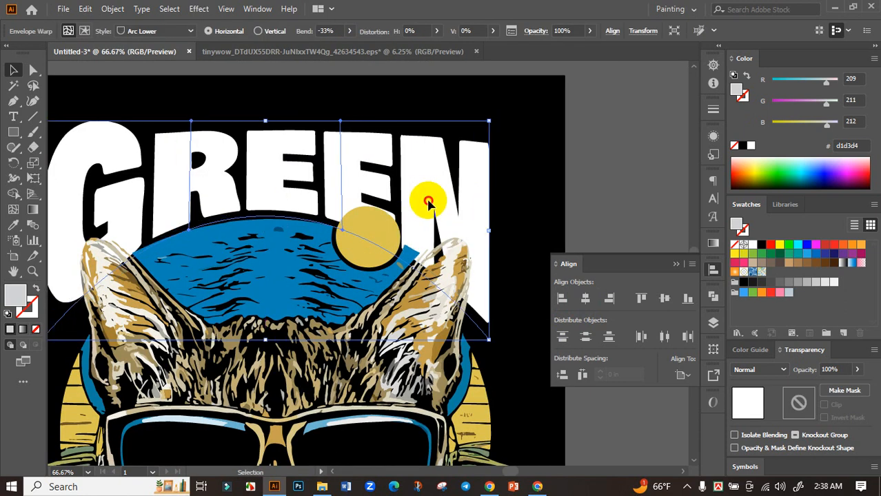
{"action": "left_click_drag", "start_coordinate": [428, 201], "coordinate": [425, 201]}
Undo the Green text nudges and the joint horizontal centring of the two words.
{"action": "scroll", "coordinate": [424, 201], "scroll_direction": "down", "scroll_amount": 2}
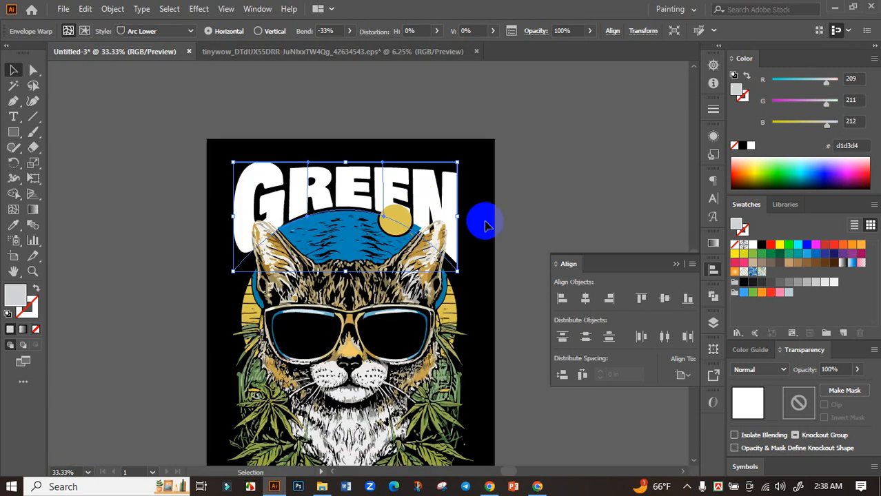
{"action": "key", "text": "ctrl+z"}
{"action": "key", "text": "ctrl+z"}
{"action": "key", "text": "ctrl+z"}
{"action": "key", "text": "ctrl+z"}
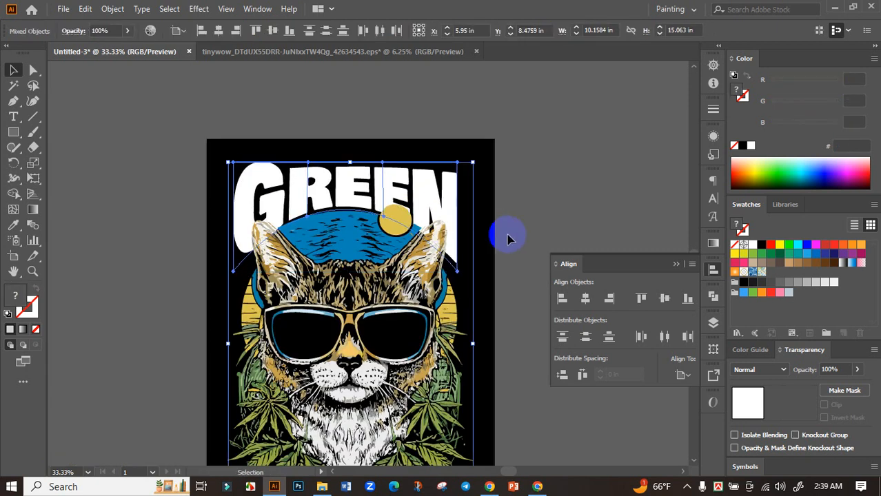
Select the Green text above the cat and narrow it slightly by pulling its right edge inward.
{"action": "left_click", "coordinate": [515, 230]}
{"action": "scroll", "coordinate": [442, 233], "scroll_direction": "up", "scroll_amount": 1}
{"action": "left_click", "coordinate": [444, 234]}
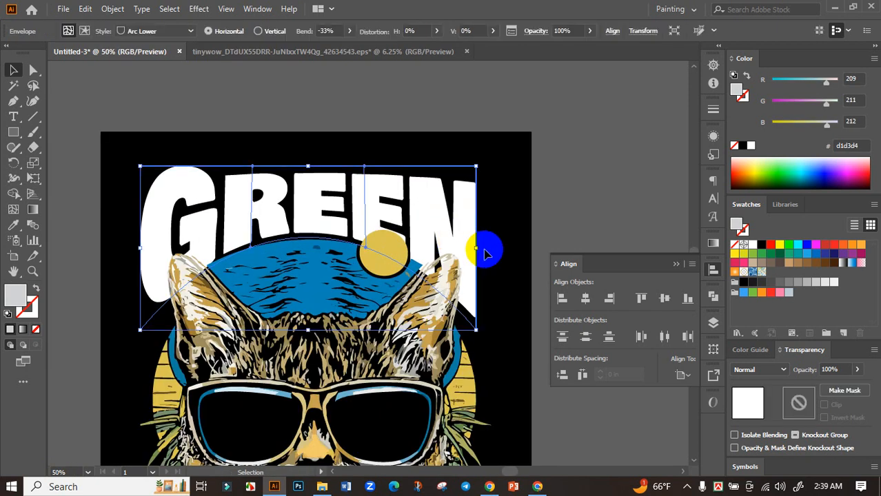
{"action": "mouse_move", "coordinate": [480, 247]}
{"action": "left_mouse_down"}
{"action": "mouse_move", "coordinate": [459, 247]}
{"action": "mouse_move", "coordinate": [469, 247]}
{"action": "left_mouse_up"}
{"action": "scroll", "coordinate": [470, 245], "scroll_direction": "down", "scroll_amount": 2}
{"action": "left_click", "coordinate": [534, 237]}
{"action": "scroll", "coordinate": [524, 207], "scroll_direction": "down", "scroll_amount": 2}
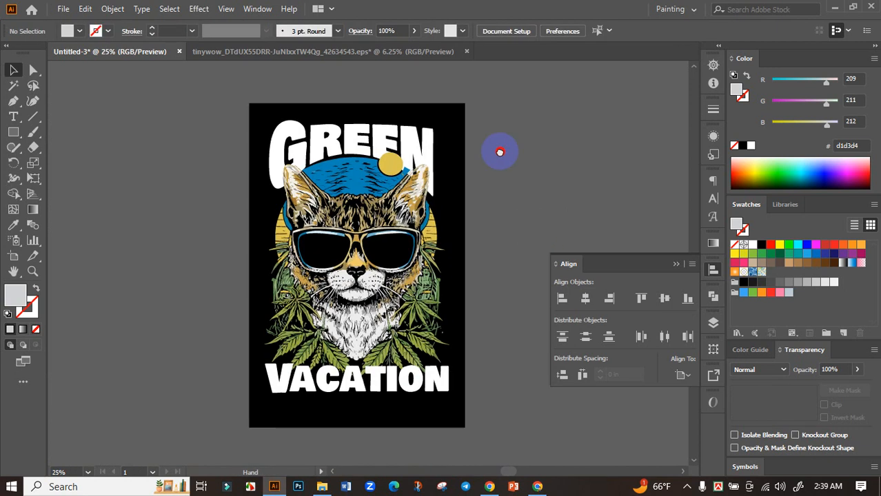
{"action": "scroll", "coordinate": [501, 149], "scroll_direction": "up", "scroll_amount": 1}
{"action": "scroll", "coordinate": [501, 183], "scroll_direction": "up", "scroll_amount": 3}
{"action": "left_click", "coordinate": [354, 181]}
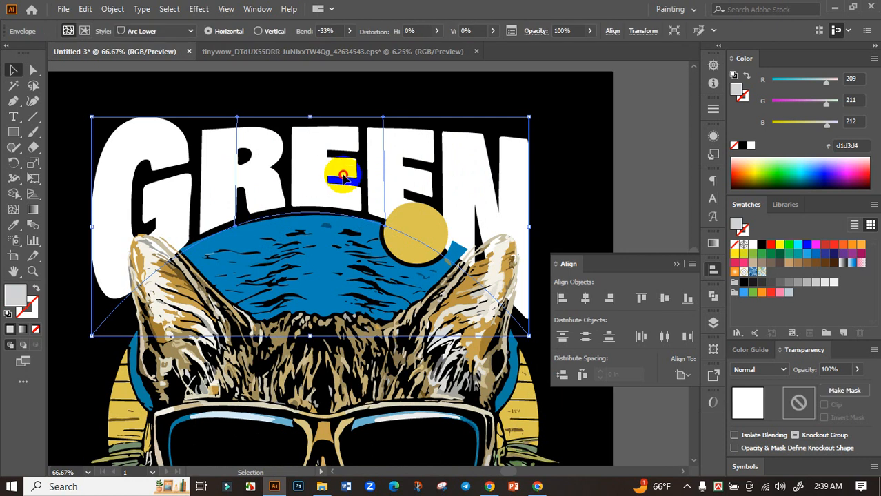
{"action": "scroll", "coordinate": [540, 180], "scroll_direction": "down", "scroll_amount": 1}
{"action": "left_click", "coordinate": [541, 181]}
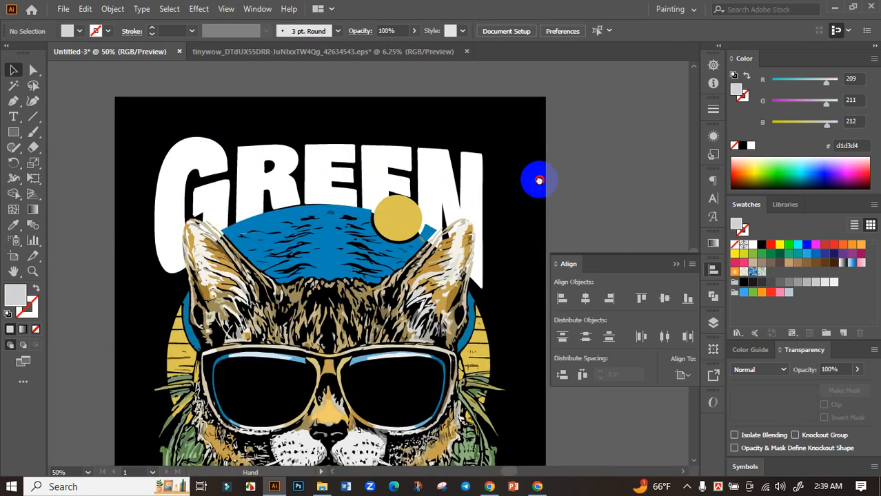
{"action": "left_click_drag", "start_coordinate": [521, 208], "coordinate": [511, 199]}
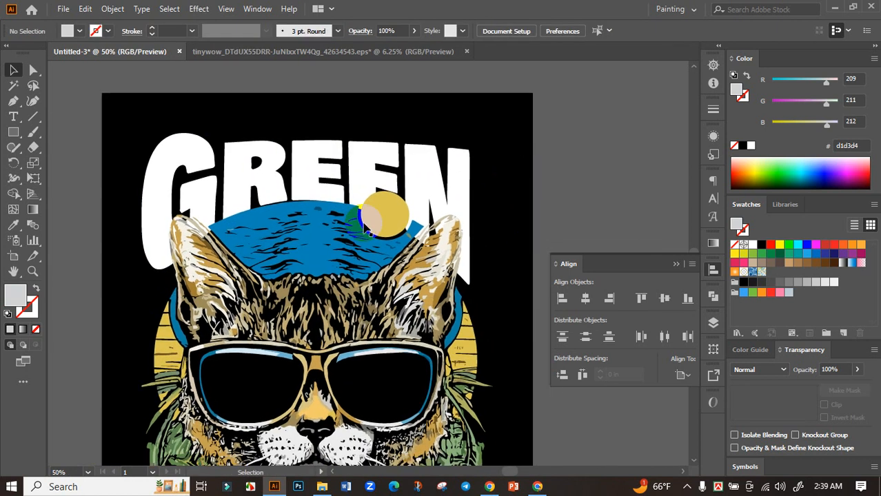
Expand the warped Green text into plain shapes with the Object and Fill options on.
{"action": "left_click", "coordinate": [243, 183]}
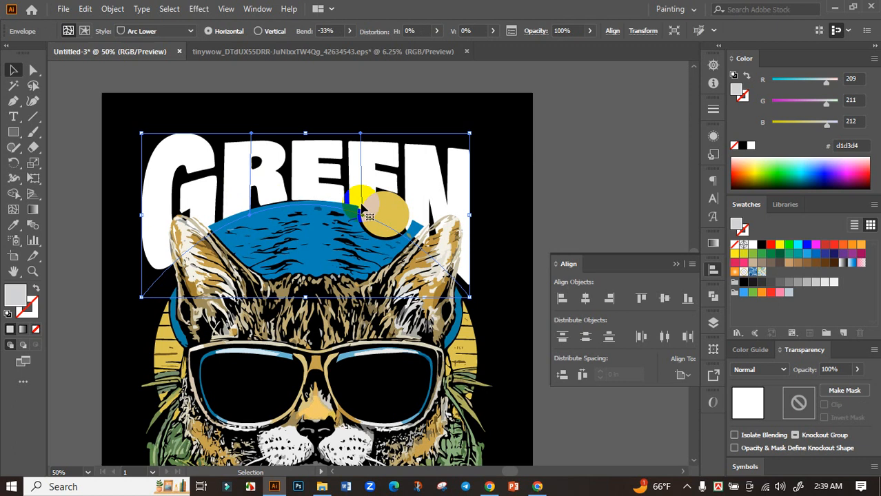
{"action": "left_click", "coordinate": [112, 8]}
{"action": "left_click", "coordinate": [180, 158]}
{"action": "left_click", "coordinate": [365, 310]}
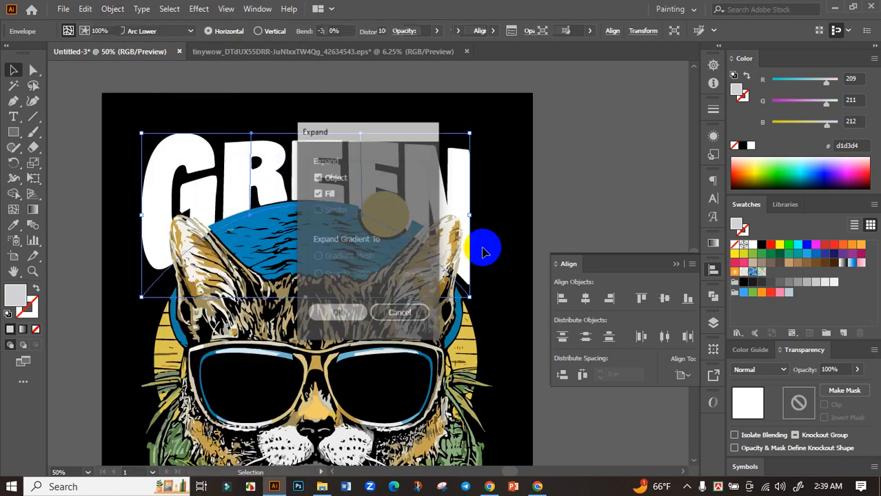
{"action": "scroll", "coordinate": [551, 211], "scroll_direction": "down", "scroll_amount": 3}
{"action": "left_click", "coordinate": [548, 214]}
{"action": "left_click_drag", "start_coordinate": [548, 215], "coordinate": [422, 162]}
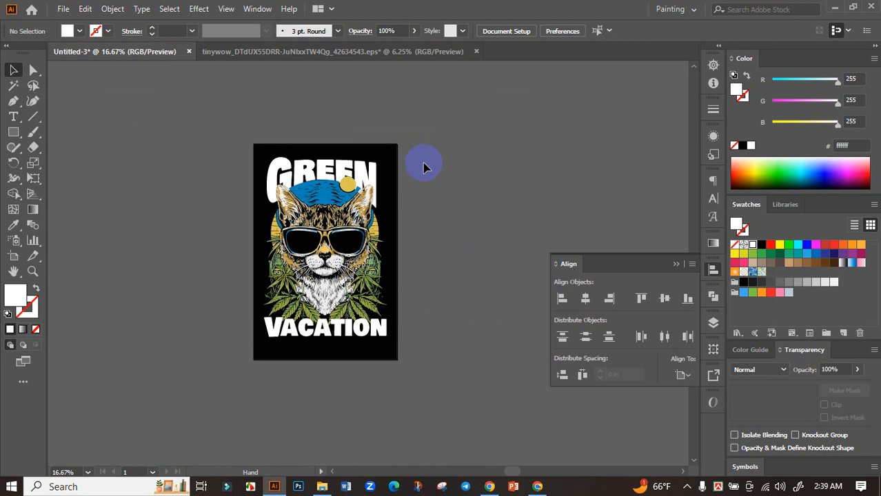
Widen the expanded Green lettering slightly by pulling its right edge outward.
{"action": "scroll", "coordinate": [347, 169], "scroll_direction": "up", "scroll_amount": 3}
{"action": "left_click", "coordinate": [435, 202]}
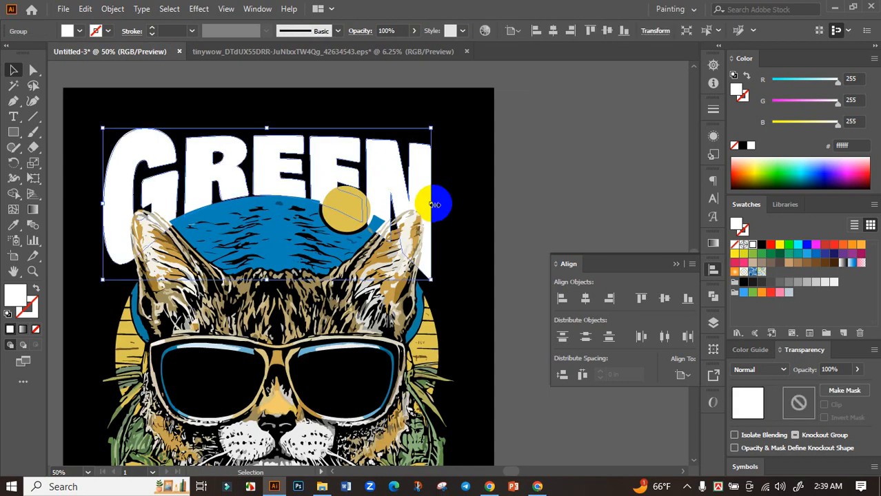
{"action": "left_click_drag", "start_coordinate": [432, 205], "coordinate": [441, 204]}
{"action": "left_click", "coordinate": [551, 198]}
{"action": "left_click_drag", "start_coordinate": [551, 198], "coordinate": [569, 214]}
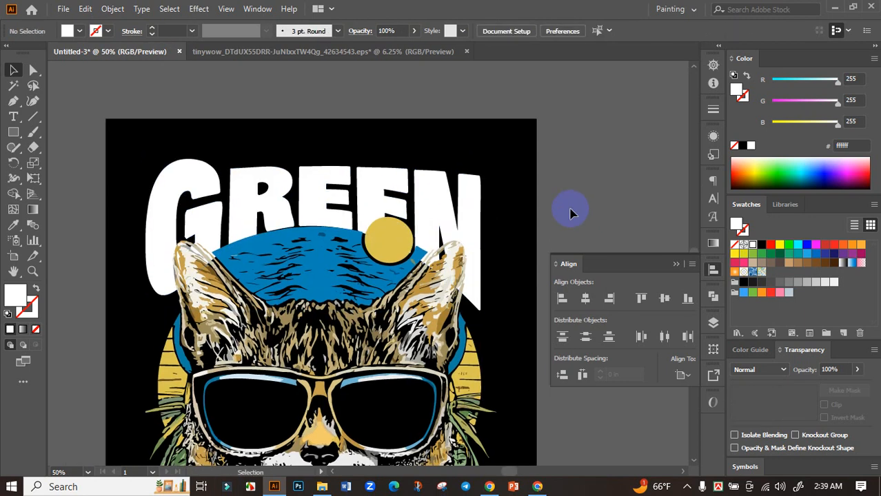
Move the Green lettering slightly upward above the cat.
{"action": "left_click", "coordinate": [438, 202]}
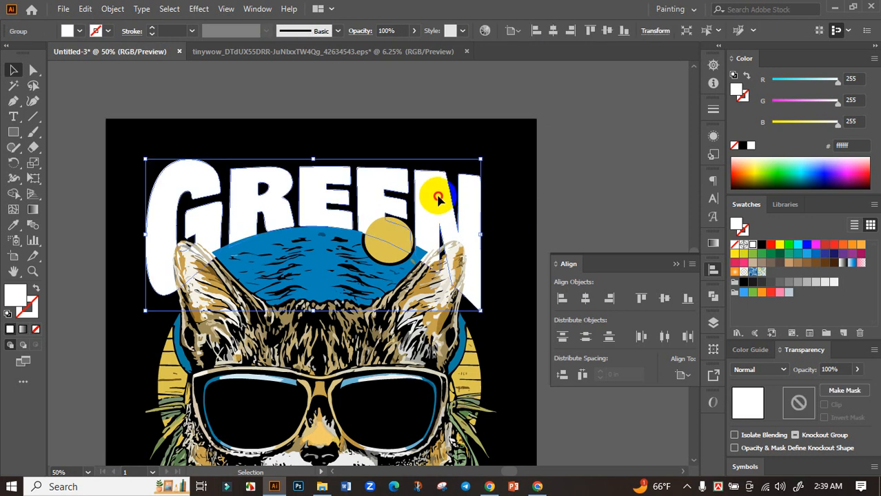
{"action": "left_click_drag", "start_coordinate": [438, 197], "coordinate": [437, 194]}
{"action": "left_click", "coordinate": [567, 217]}
{"action": "left_click_drag", "start_coordinate": [526, 216], "coordinate": [573, 214]}
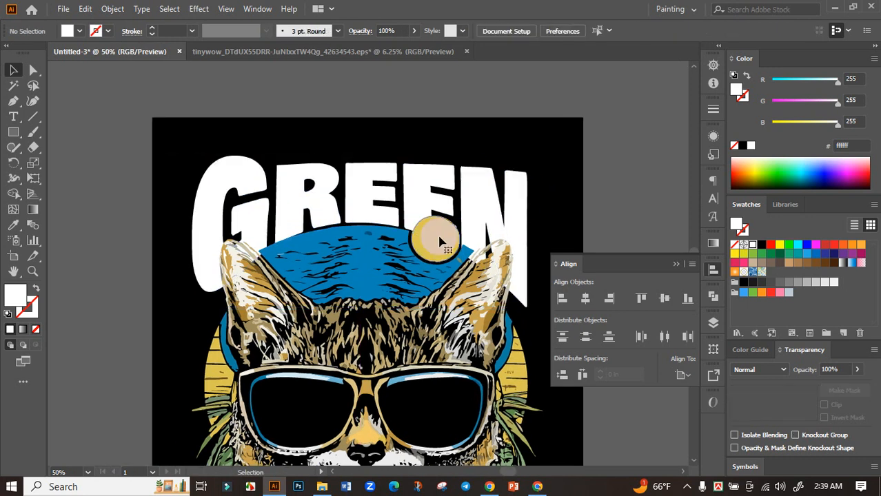
{"action": "left_click", "coordinate": [438, 238]}
{"action": "left_click_drag", "start_coordinate": [460, 305], "coordinate": [402, 177]}
{"action": "scroll", "coordinate": [381, 219], "scroll_direction": "down", "scroll_amount": 1}
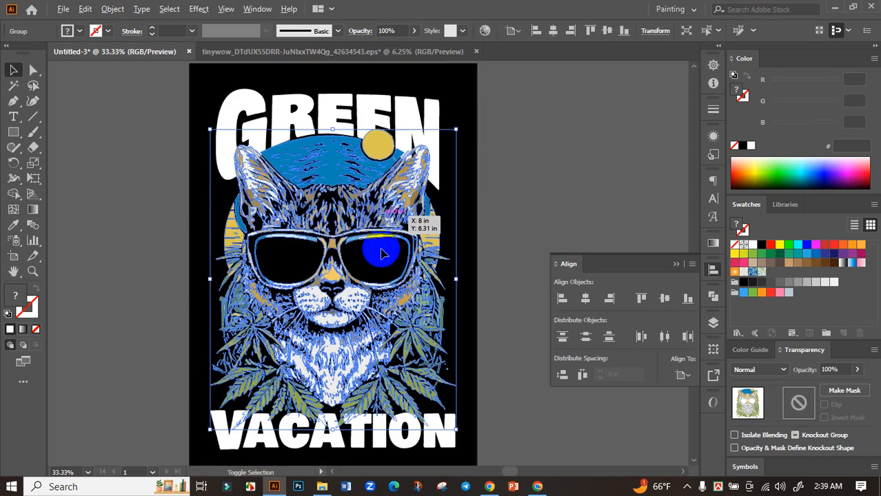
{"action": "left_click_drag", "start_coordinate": [348, 211], "coordinate": [491, 201]}
{"action": "key", "text": "ctrl+z"}
{"action": "scroll", "coordinate": [344, 184], "scroll_direction": "up", "scroll_amount": 1}
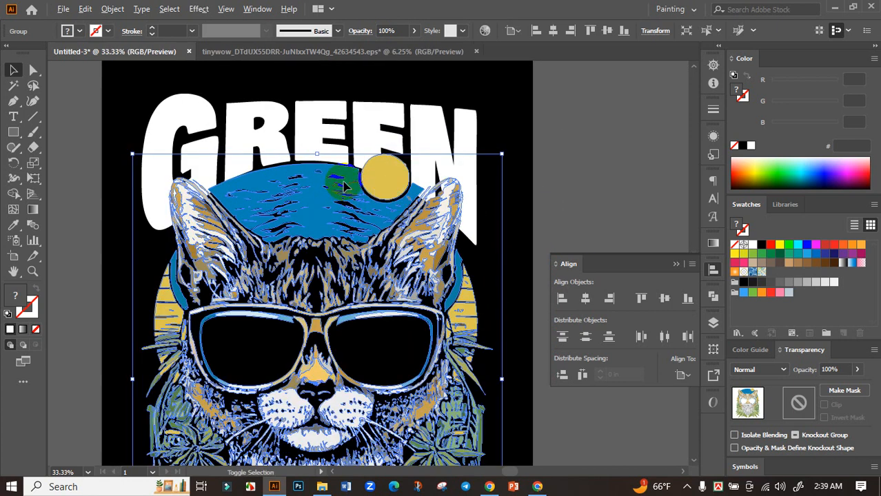
{"action": "scroll", "coordinate": [344, 185], "scroll_direction": "down", "scroll_amount": 1}
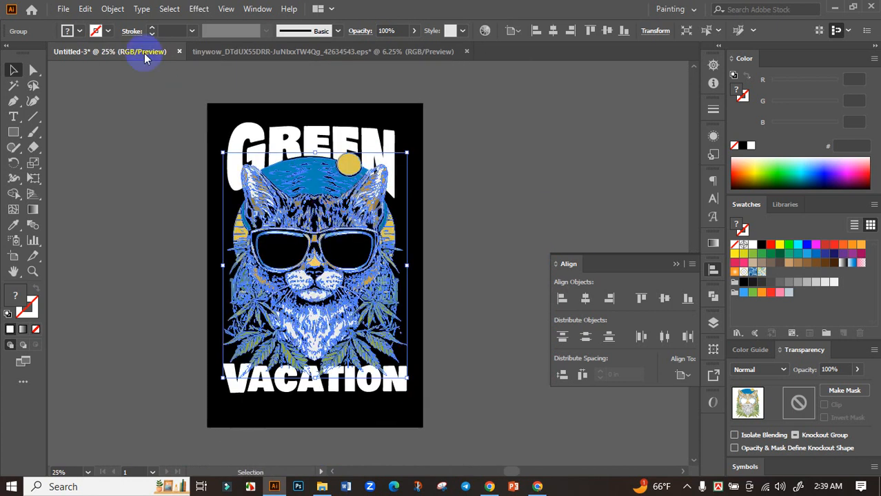
{"action": "left_click", "coordinate": [113, 9]}
{"action": "mouse_move", "coordinate": [212, 315]}
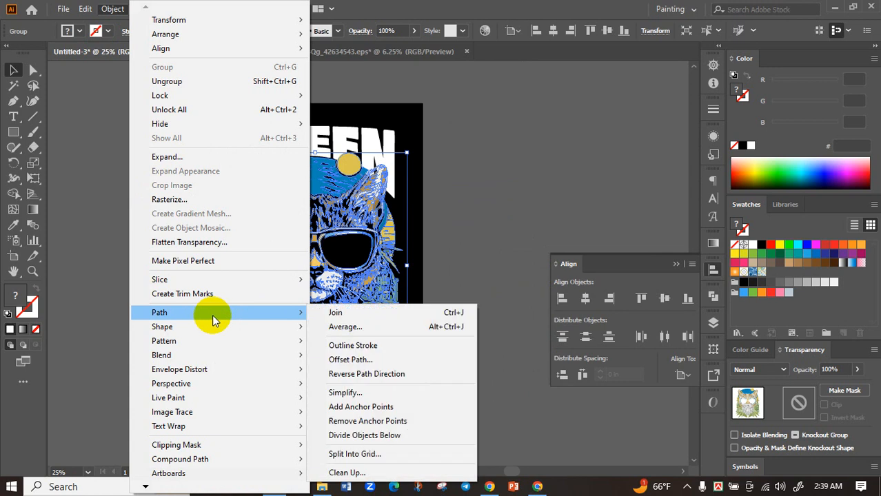
{"action": "left_click", "coordinate": [451, 222]}
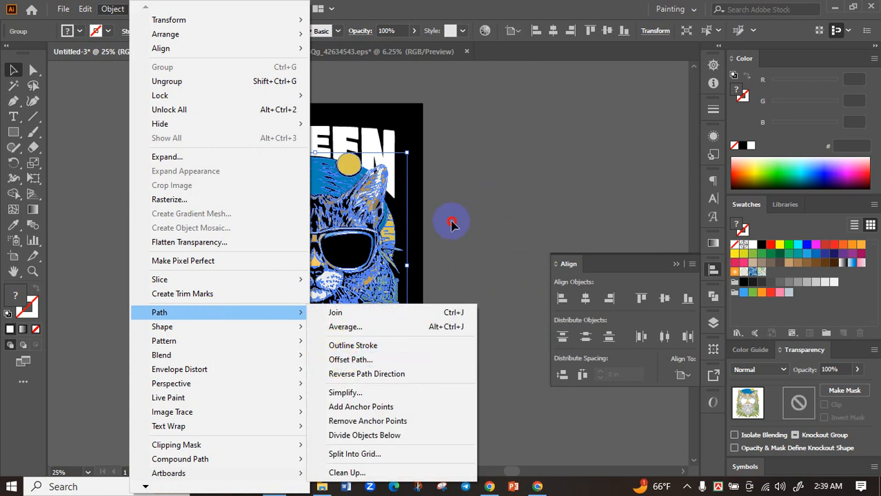
Group the Green and Vacation lettering together and send the group behind the cat artwork and the sun.
{"action": "left_click", "coordinate": [373, 141]}
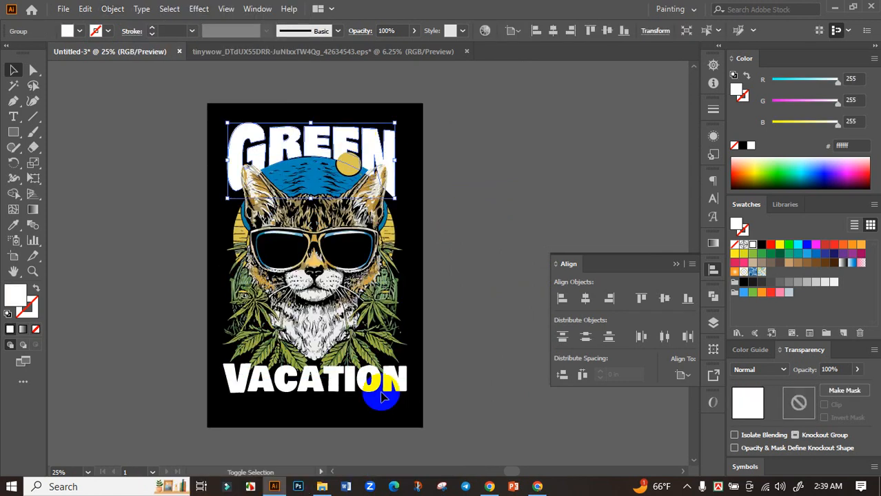
{"action": "left_click", "coordinate": [387, 386], "text": "shift"}
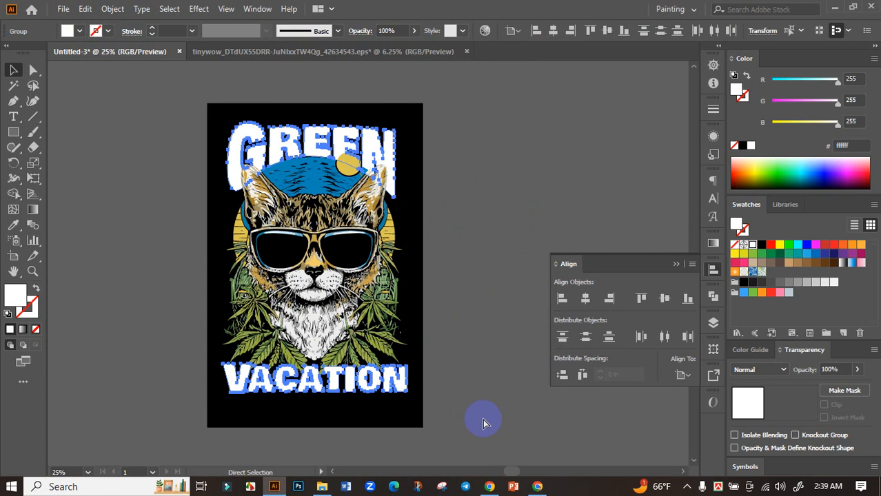
{"action": "key", "text": "ctrl+g"}
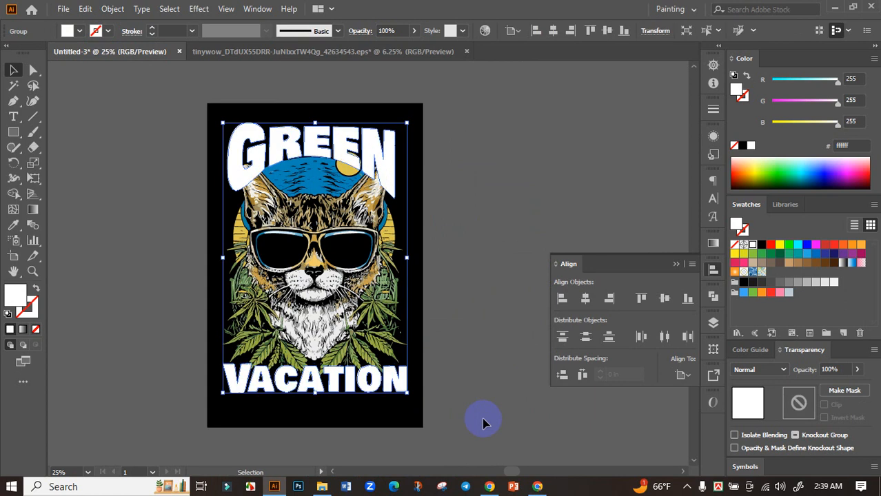
{"action": "key", "text": "ctrl"}
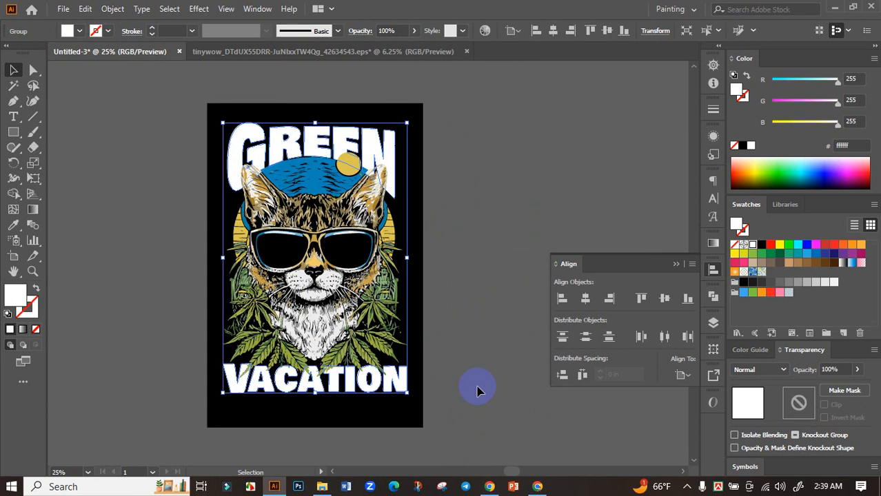
Offset the paths of the cat artwork by 0.14 in with miter joins and a miter limit of 4.
{"action": "left_click", "coordinate": [451, 316]}
{"action": "left_click", "coordinate": [366, 297]}
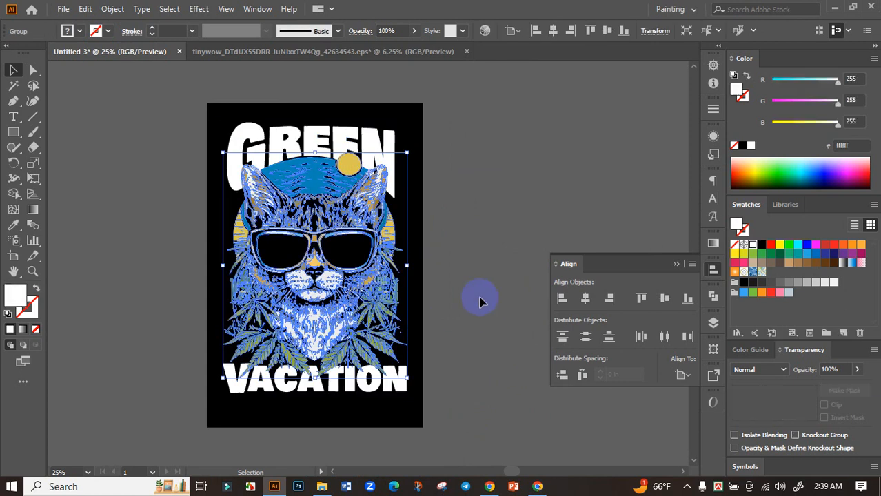
{"action": "left_click", "coordinate": [478, 299]}
{"action": "left_click", "coordinate": [368, 279]}
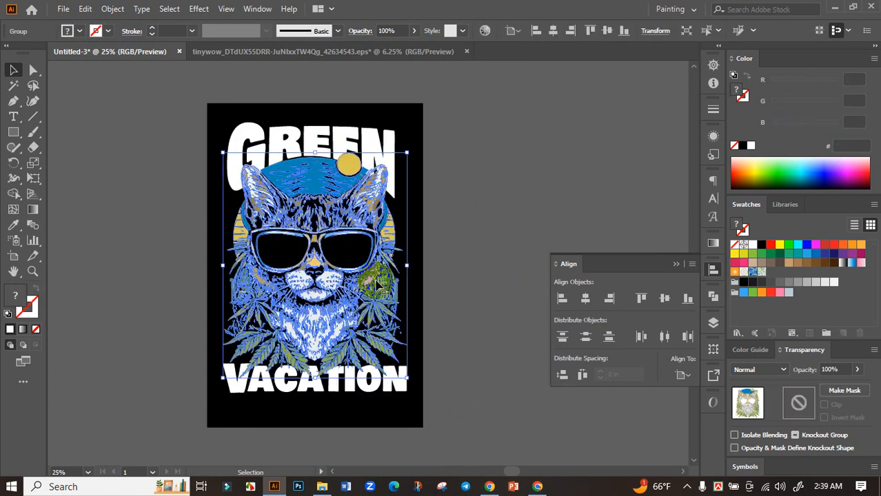
{"action": "left_click", "coordinate": [112, 9]}
{"action": "mouse_move", "coordinate": [177, 314]}
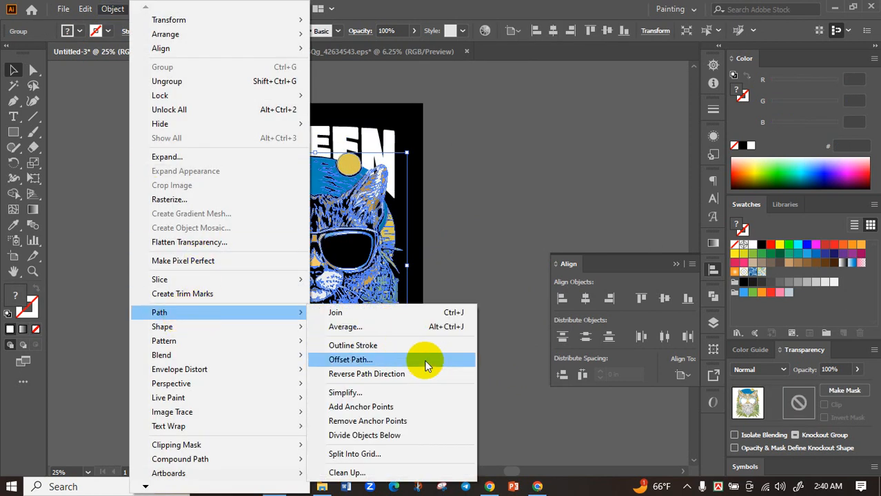
{"action": "left_click", "coordinate": [414, 360]}
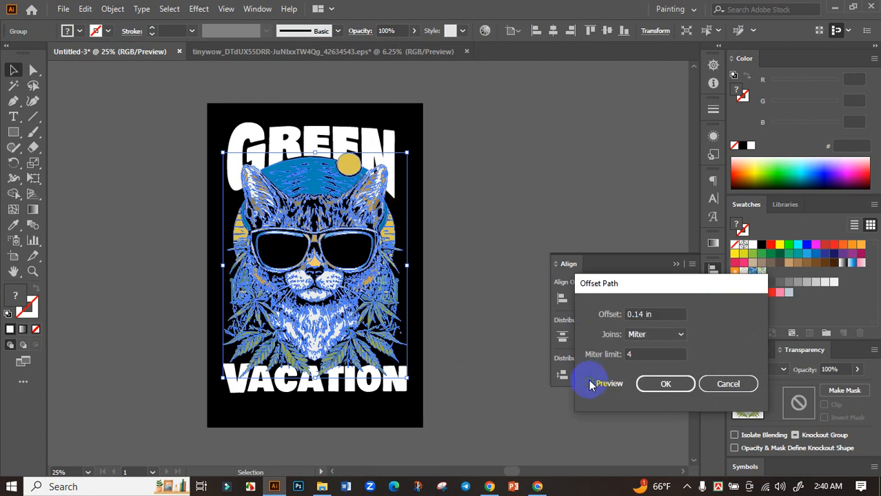
{"action": "left_click", "coordinate": [590, 386]}
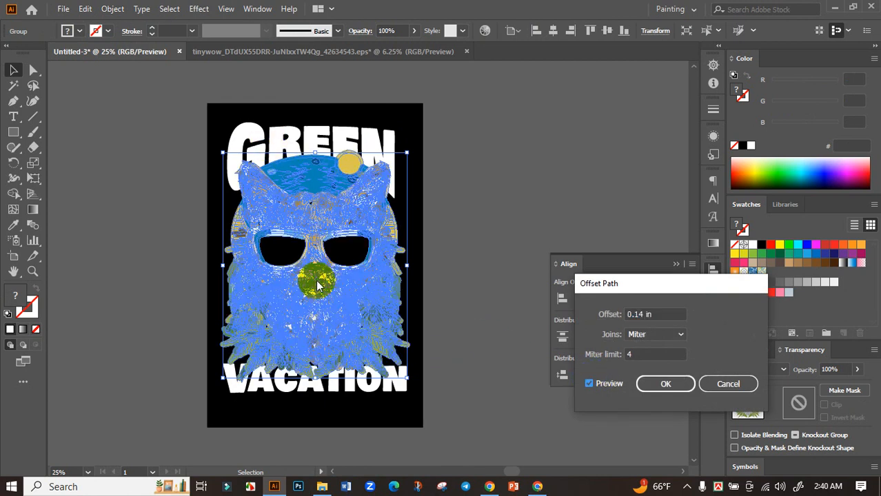
{"action": "left_click", "coordinate": [656, 386]}
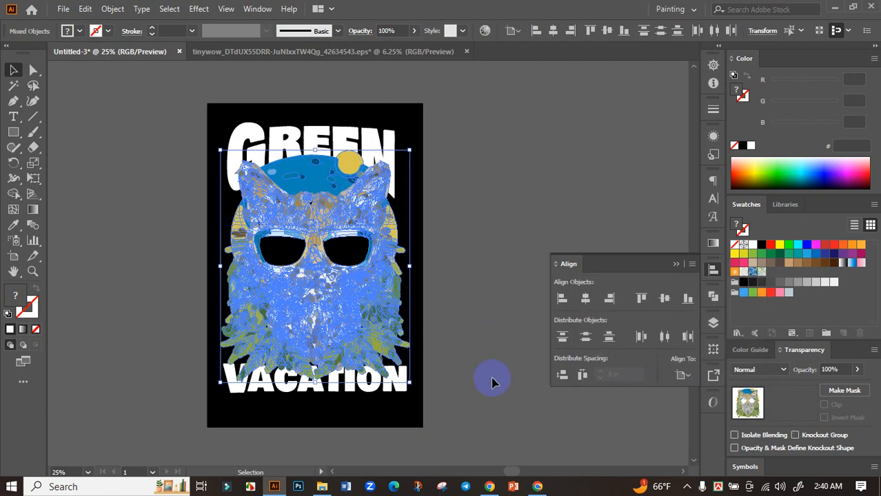
Cut the offset paths out of the cat artwork, keeping the original cat in place.
{"action": "scroll", "coordinate": [275, 175], "scroll_direction": "up", "scroll_amount": 2}
{"action": "scroll", "coordinate": [338, 240], "scroll_direction": "down", "scroll_amount": 2}
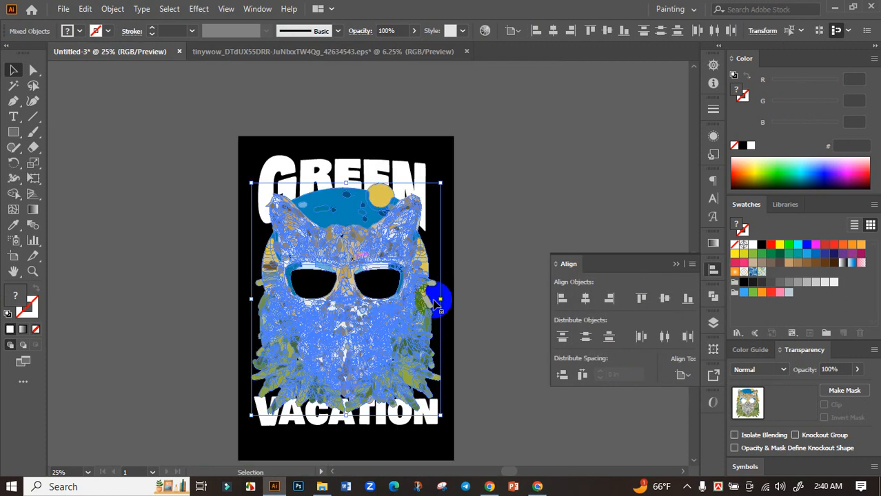
{"action": "left_click_drag", "start_coordinate": [494, 290], "coordinate": [454, 255]}
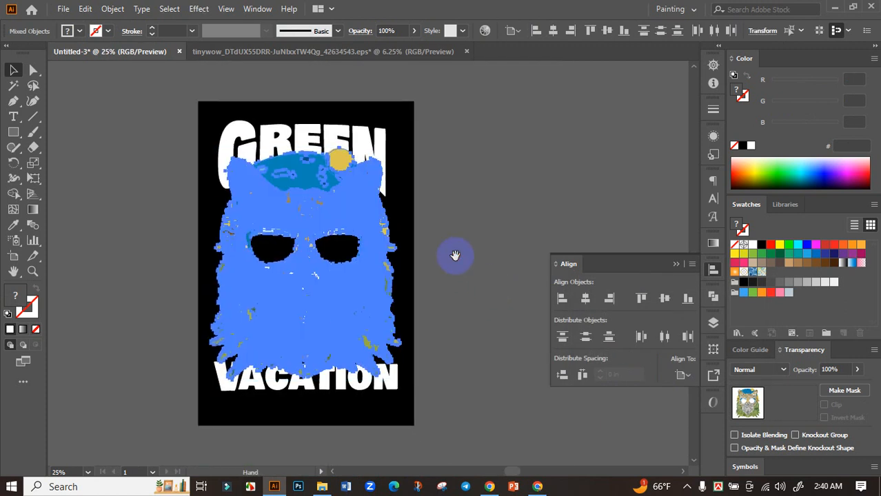
{"action": "left_click", "coordinate": [471, 310]}
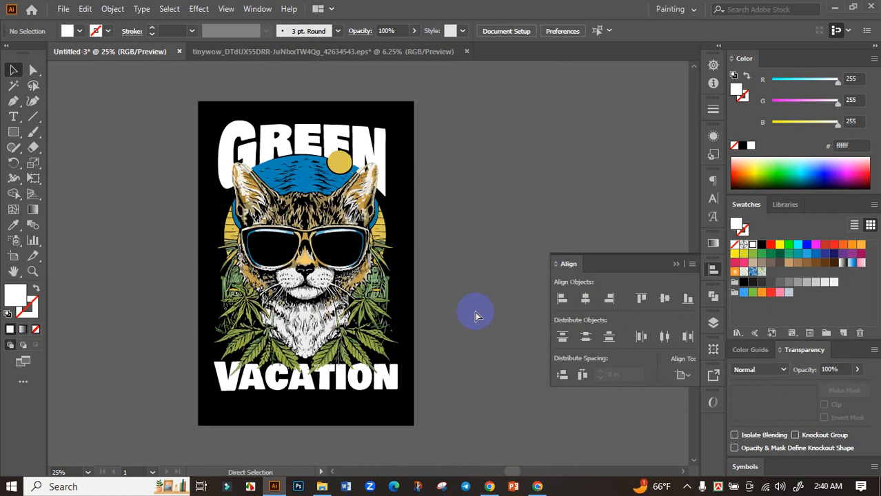
Create an opacity mask on the grouped Green and Vacation lettering with Clip turned off.
{"action": "left_click", "coordinate": [341, 141]}
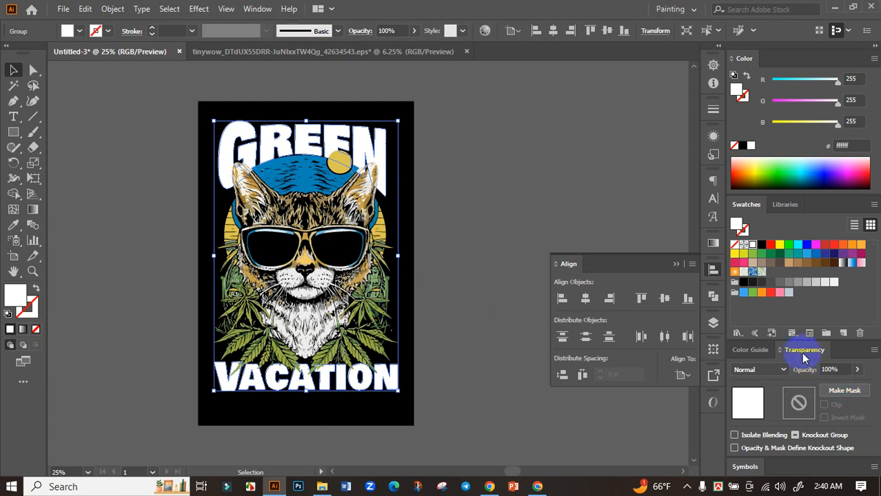
{"action": "left_click", "coordinate": [837, 391]}
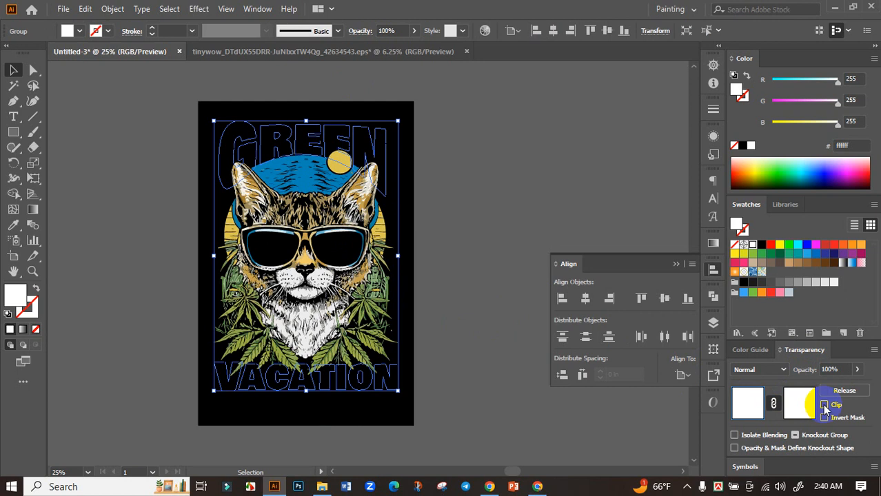
{"action": "left_click", "coordinate": [824, 407]}
Enter the lettering's opacity mask and paste the cut cat offset paths in front at their original position.
{"action": "left_click", "coordinate": [794, 405]}
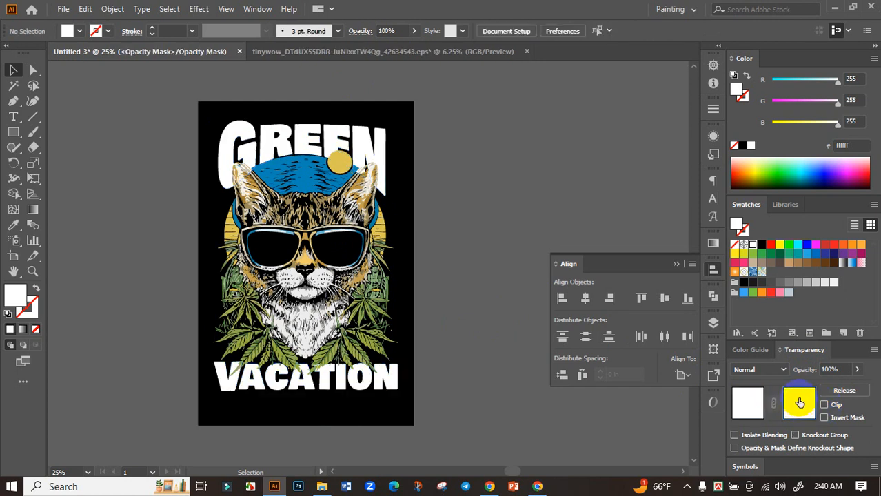
{"action": "key", "text": "ctrl+f"}
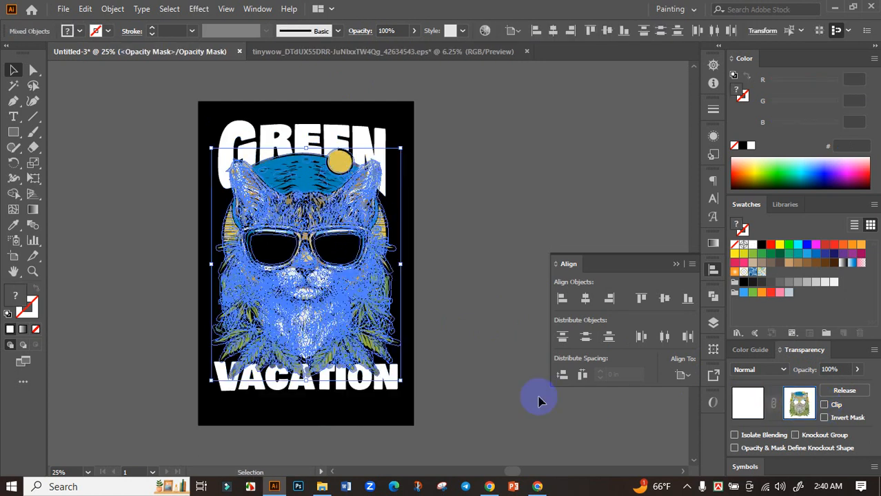
{"action": "scroll", "coordinate": [316, 233], "scroll_direction": "up", "scroll_amount": 2}
{"action": "scroll", "coordinate": [327, 244], "scroll_direction": "down", "scroll_amount": 2}
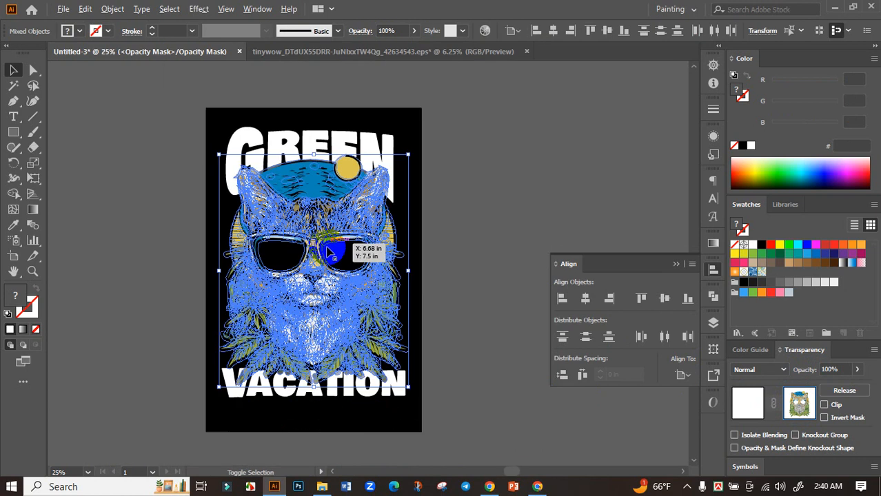
Fill the cat offset shape in the opacity mask with black and return to editing the lettering artwork.
{"action": "left_click", "coordinate": [743, 146]}
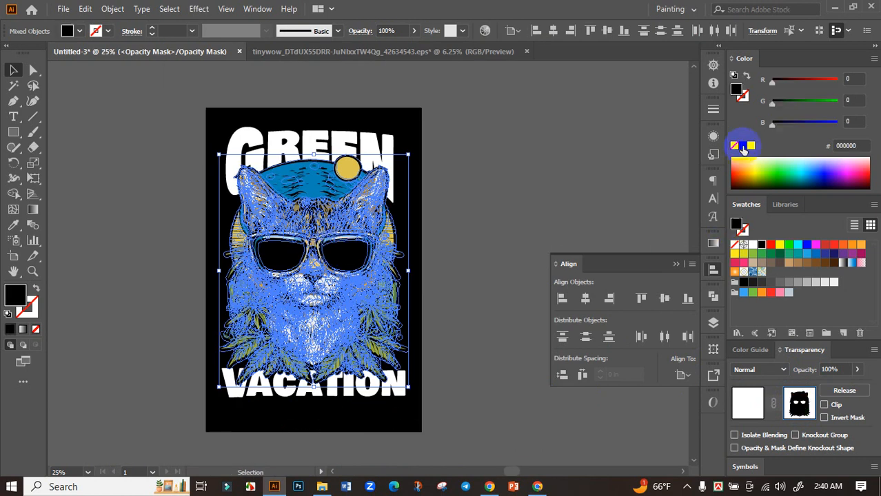
{"action": "left_click", "coordinate": [763, 411]}
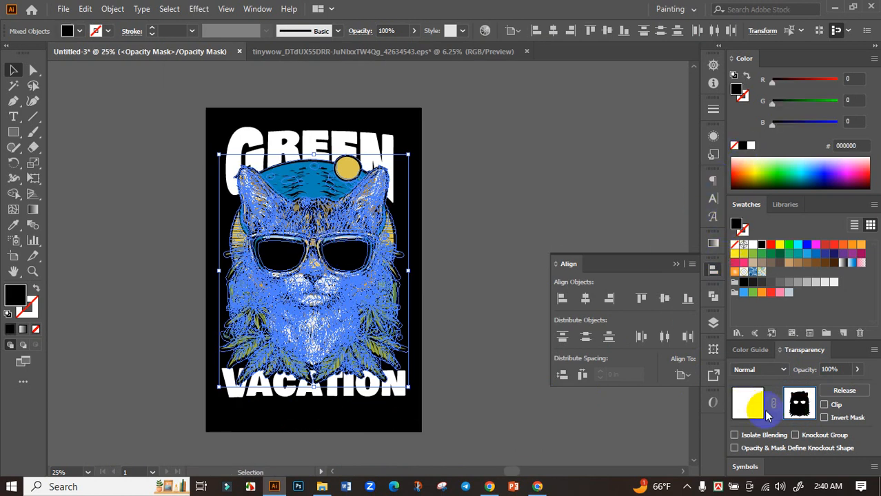
{"action": "left_click", "coordinate": [745, 403]}
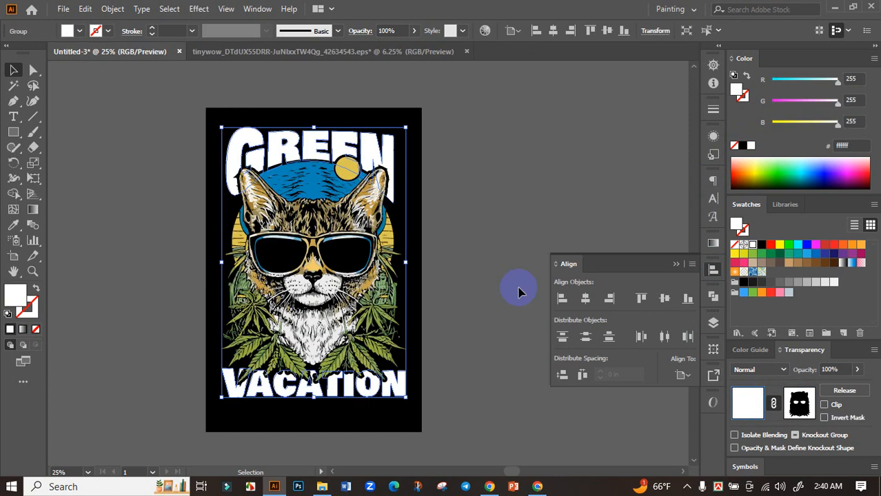
{"action": "left_click", "coordinate": [489, 271]}
{"action": "scroll", "coordinate": [488, 270], "scroll_direction": "down", "scroll_amount": 1}
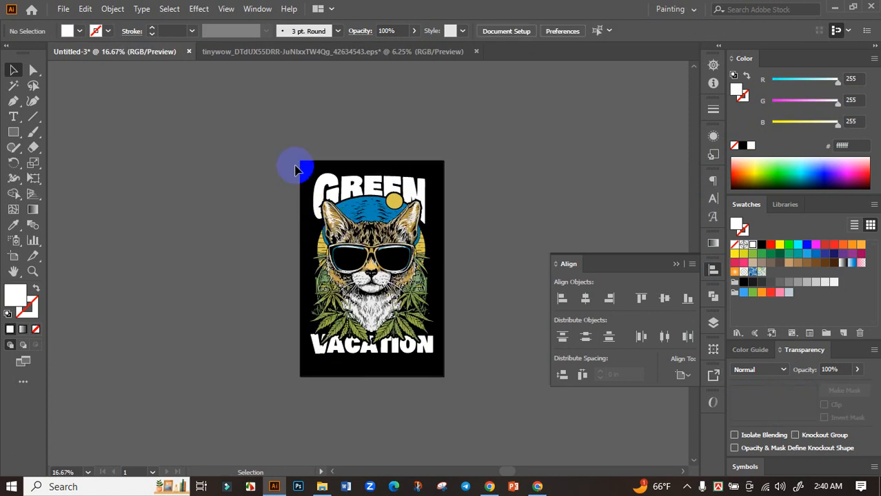
Move the whole design off the black artboard to check the masked lettering on a plain background, and undo the move.
{"action": "left_click_drag", "start_coordinate": [295, 169], "coordinate": [440, 326]}
{"action": "left_click_drag", "start_coordinate": [386, 248], "coordinate": [195, 248]}
{"action": "left_click", "coordinate": [338, 366]}
{"action": "scroll", "coordinate": [360, 364], "scroll_direction": "up", "scroll_amount": 2}
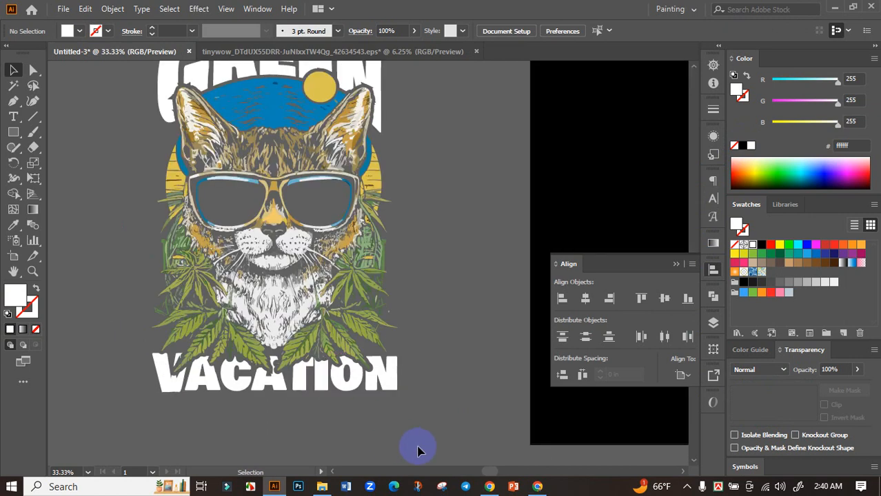
{"action": "scroll", "coordinate": [380, 412], "scroll_direction": "up", "scroll_amount": 1}
{"action": "scroll", "coordinate": [381, 415], "scroll_direction": "down", "scroll_amount": 2}
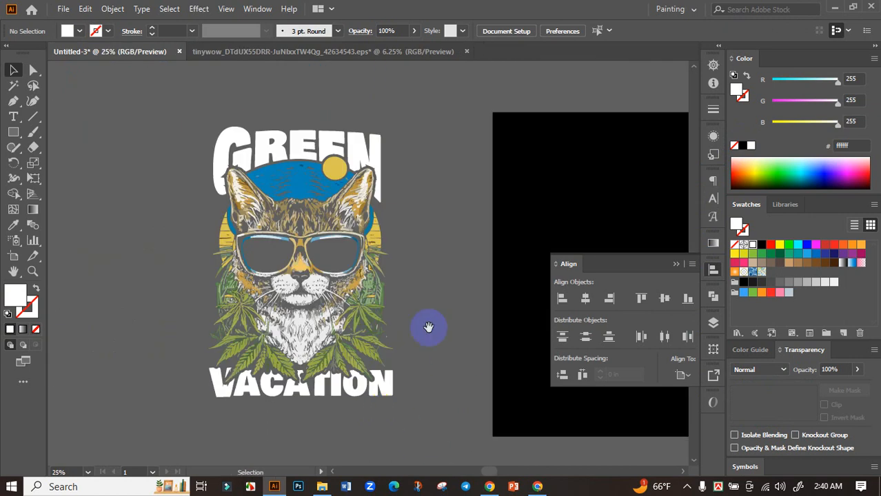
{"action": "left_click_drag", "start_coordinate": [428, 327], "coordinate": [180, 289]}
{"action": "key", "text": "ctrl+z"}
{"action": "left_click", "coordinate": [274, 307]}
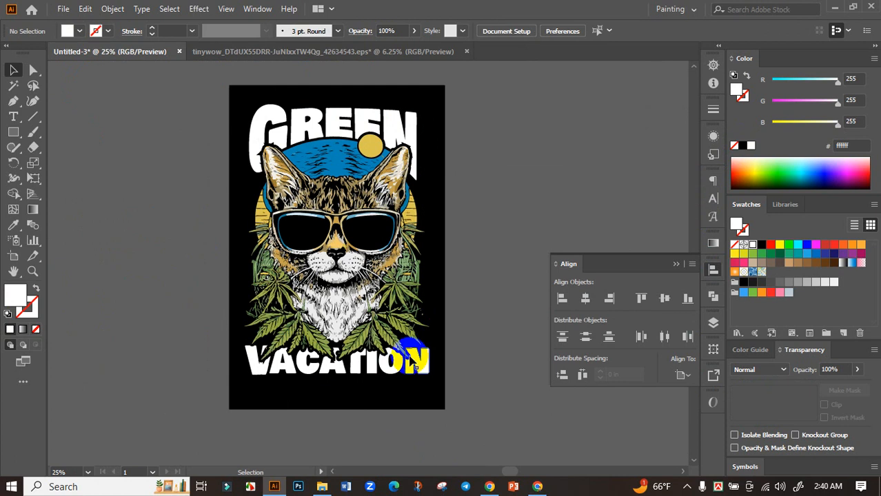
Isolate the Vacation lettering inside its group and recolor it with the yellow sampled from the sun.
{"action": "scroll", "coordinate": [410, 359], "scroll_direction": "up", "scroll_amount": 1}
{"action": "left_click", "coordinate": [390, 353]}
{"action": "left_click_drag", "start_coordinate": [472, 290], "coordinate": [442, 337]}
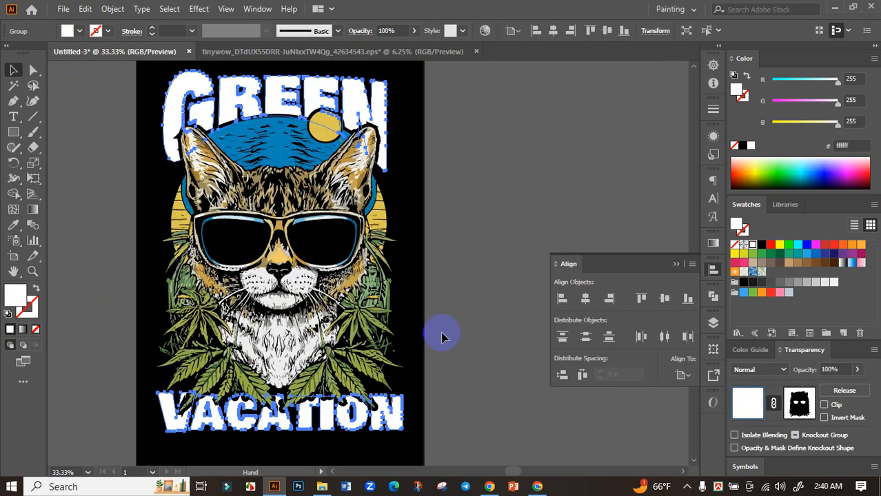
{"action": "left_click", "coordinate": [230, 429]}
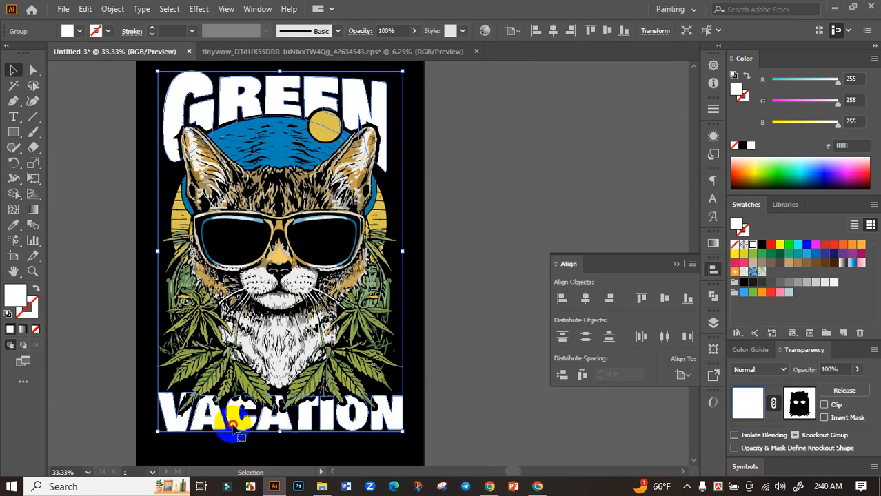
{"action": "double_click", "coordinate": [235, 428]}
{"action": "scroll", "coordinate": [142, 326], "scroll_direction": "up", "scroll_amount": 1}
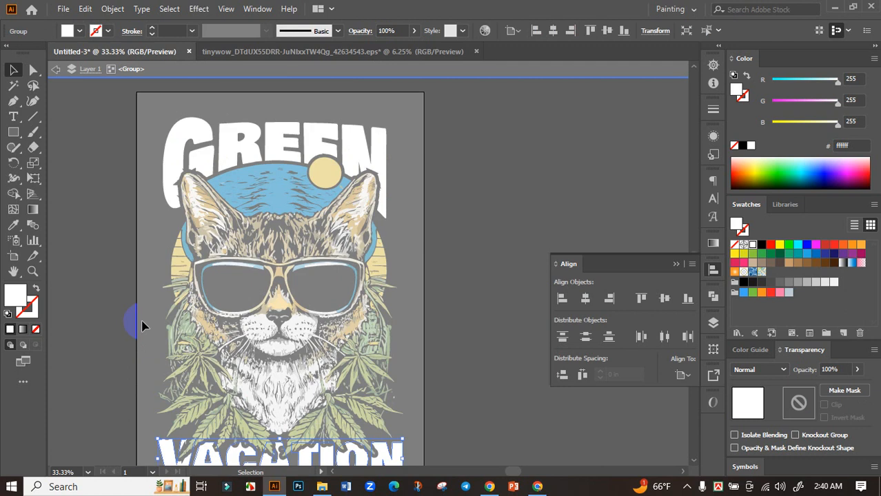
{"action": "scroll", "coordinate": [141, 326], "scroll_direction": "up", "scroll_amount": 1}
{"action": "left_click", "coordinate": [330, 204]}
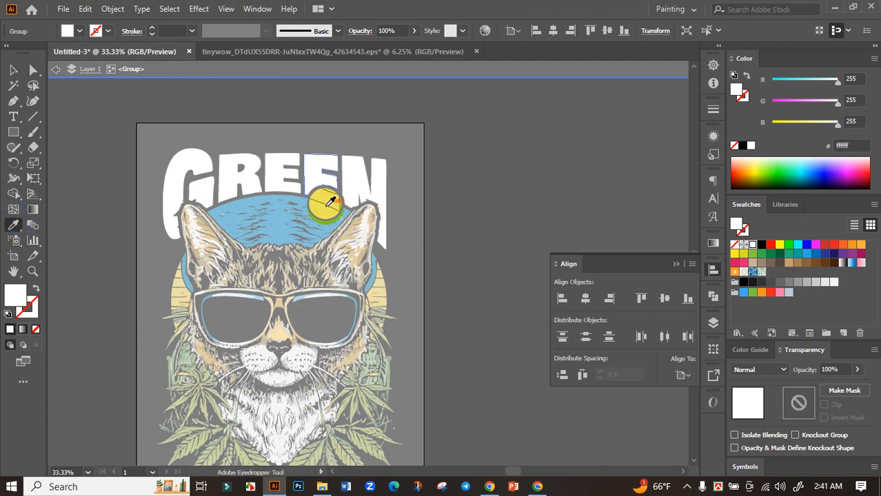
{"action": "left_click", "coordinate": [13, 71]}
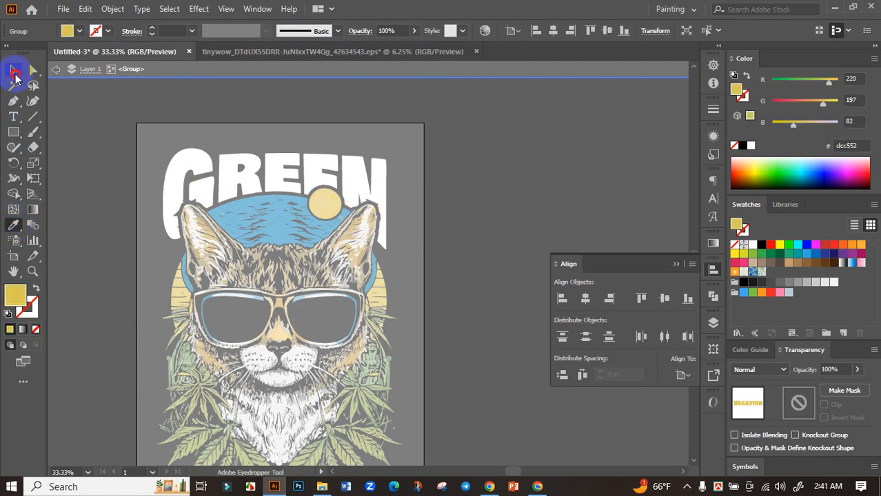
{"action": "double_click", "coordinate": [457, 232]}
{"action": "scroll", "coordinate": [455, 239], "scroll_direction": "down", "scroll_amount": 2}
{"action": "left_click_drag", "start_coordinate": [458, 249], "coordinate": [439, 237]}
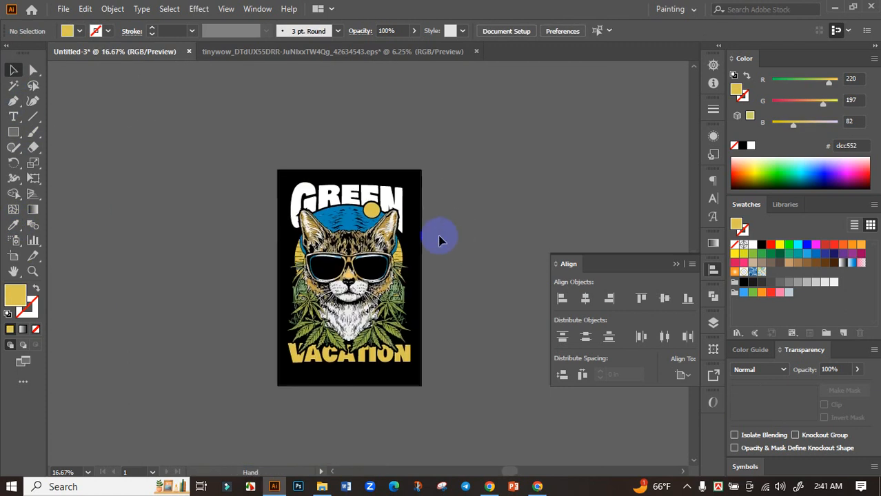
Isolate the Green lettering inside its group and recolor it with the green sampled from a cannabis leaf.
{"action": "scroll", "coordinate": [369, 196], "scroll_direction": "up", "scroll_amount": 1}
{"action": "double_click", "coordinate": [368, 197]}
{"action": "left_click", "coordinate": [367, 199]}
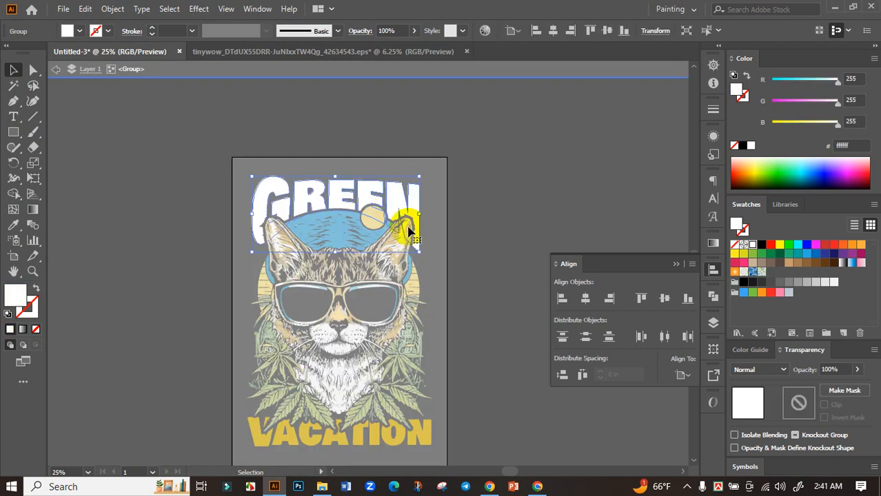
{"action": "left_click_drag", "start_coordinate": [488, 282], "coordinate": [421, 192]}
{"action": "left_click", "coordinate": [14, 226]}
{"action": "scroll", "coordinate": [261, 320], "scroll_direction": "up", "scroll_amount": 4}
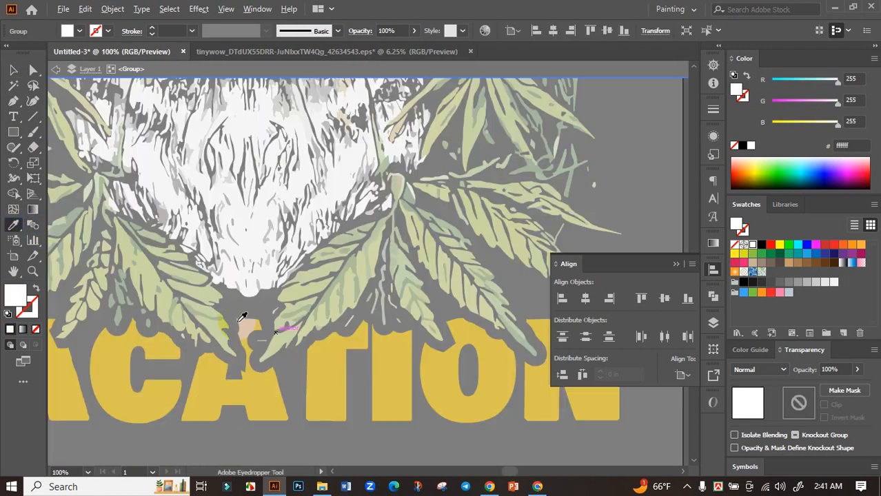
{"action": "left_click", "coordinate": [152, 277]}
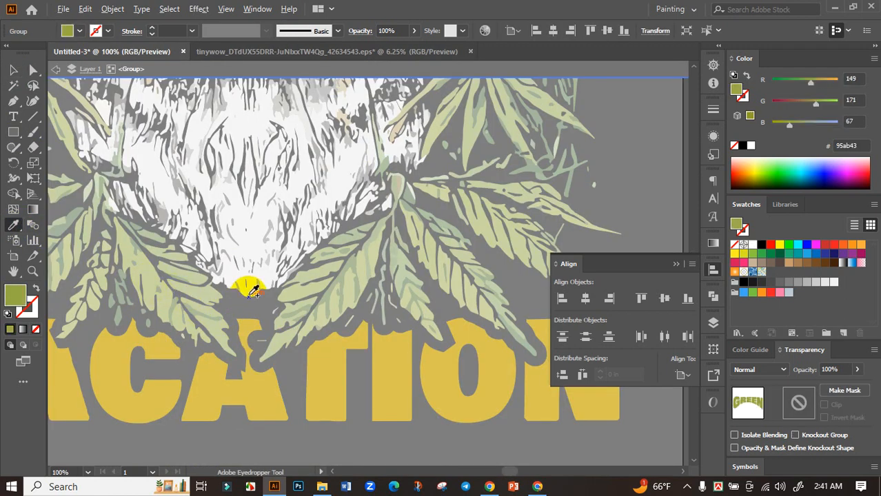
{"action": "scroll", "coordinate": [246, 286], "scroll_direction": "down", "scroll_amount": 3}
{"action": "key", "text": "v"}
{"action": "double_click", "coordinate": [409, 188]}
{"action": "left_click_drag", "start_coordinate": [419, 167], "coordinate": [441, 281]}
{"action": "scroll", "coordinate": [433, 290], "scroll_direction": "down", "scroll_amount": 1}
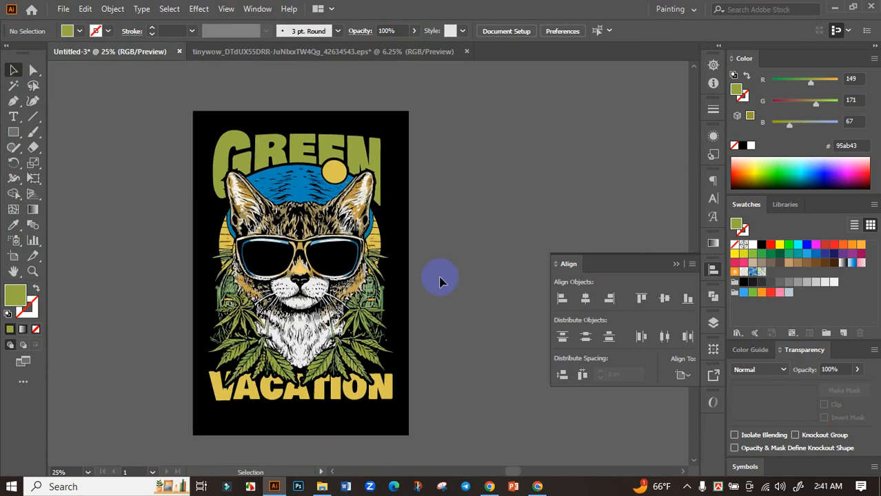
Group the cat artwork with the lettering and center the group vertically on the artboard.
{"action": "left_click_drag", "start_coordinate": [205, 128], "coordinate": [429, 413]}
{"action": "key", "text": "ctrl+g"}
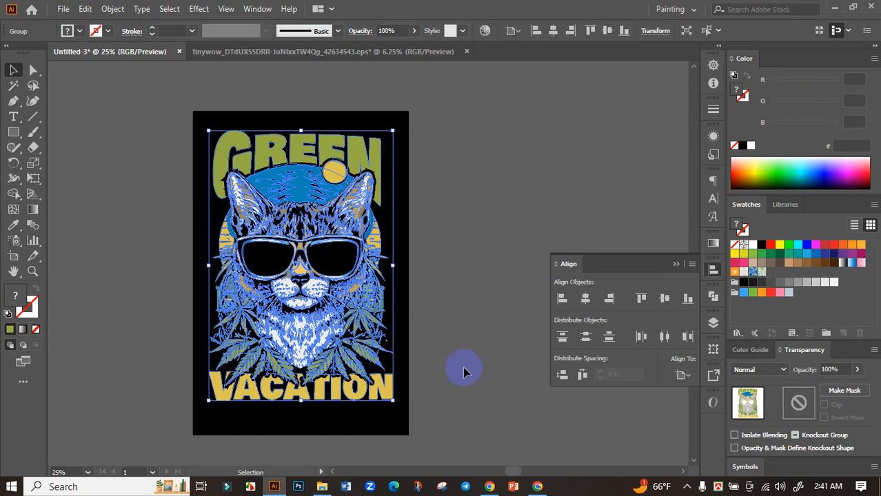
{"action": "left_click", "coordinate": [664, 298]}
Move the grouped design off the artboard and undo the move.
{"action": "left_click_drag", "start_coordinate": [343, 274], "coordinate": [92, 266]}
{"action": "left_click", "coordinate": [322, 252]}
{"action": "left_click_drag", "start_coordinate": [322, 256], "coordinate": [594, 190]}
{"action": "left_click", "coordinate": [601, 202]}
{"action": "key", "text": "ctrl+z"}
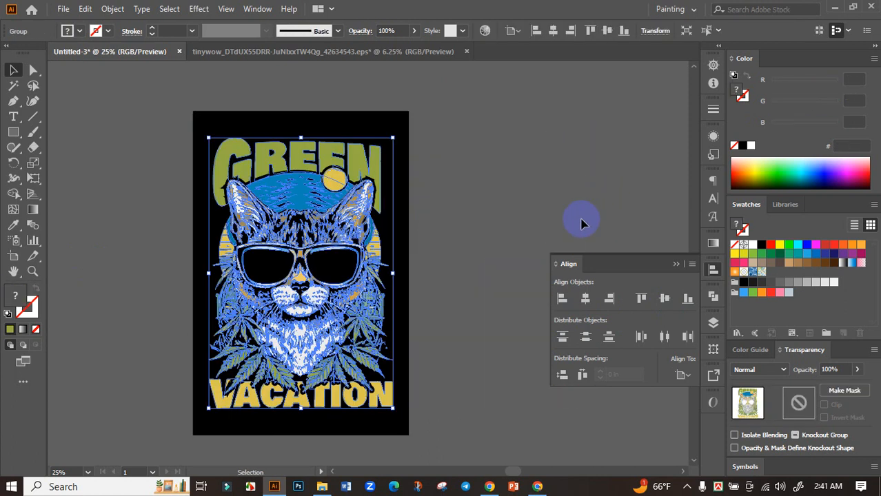
{"action": "left_click", "coordinate": [487, 240]}
Enlarge the grouped design proportionally from its center to nearly fill the artboard width, and center it vertically.
{"action": "left_click", "coordinate": [363, 263]}
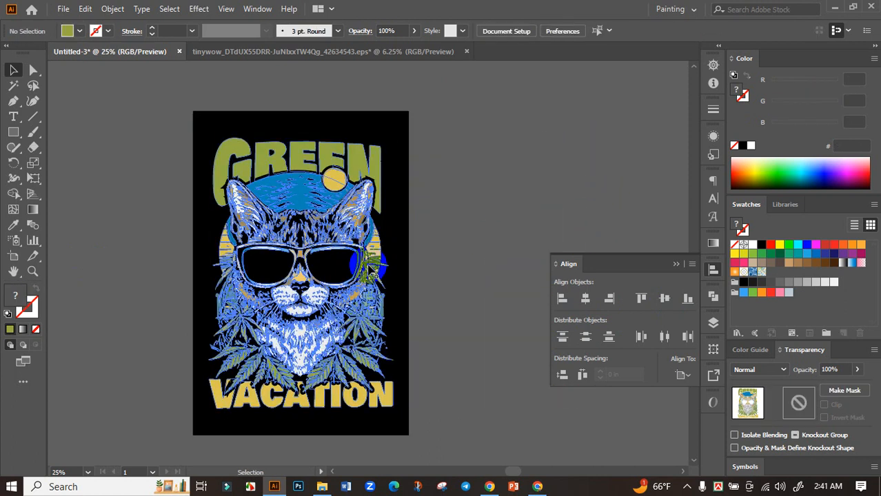
{"action": "left_click", "coordinate": [393, 410], "text": "shift"}
{"action": "left_click", "coordinate": [392, 410]}
{"action": "left_click_drag", "start_coordinate": [388, 406], "coordinate": [421, 417]}
{"action": "left_click", "coordinate": [449, 390]}
{"action": "left_click", "coordinate": [371, 368]}
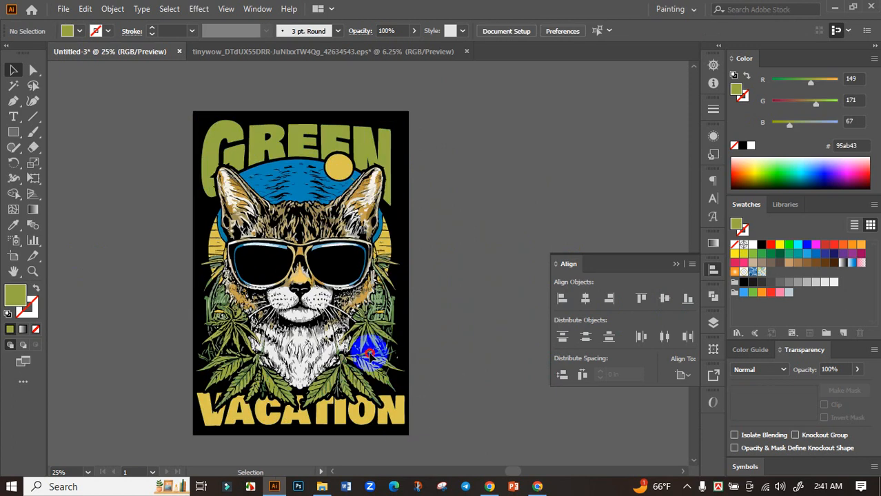
{"action": "left_click", "coordinate": [641, 301]}
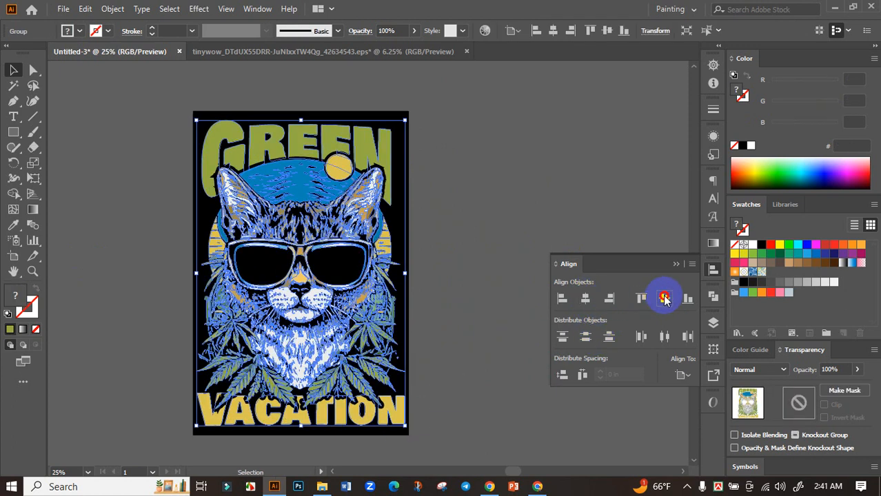
{"action": "left_click", "coordinate": [447, 250]}
{"action": "left_click_drag", "start_coordinate": [445, 240], "coordinate": [456, 255]}
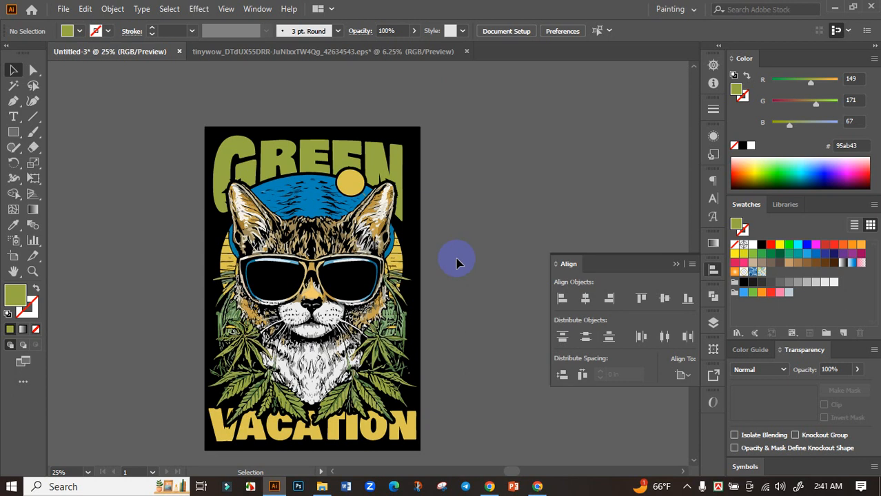
Recolor the grouped design with linked harmony colors, raising the overall brightness slightly and setting the saturation to 40%.
{"action": "left_click", "coordinate": [311, 252]}
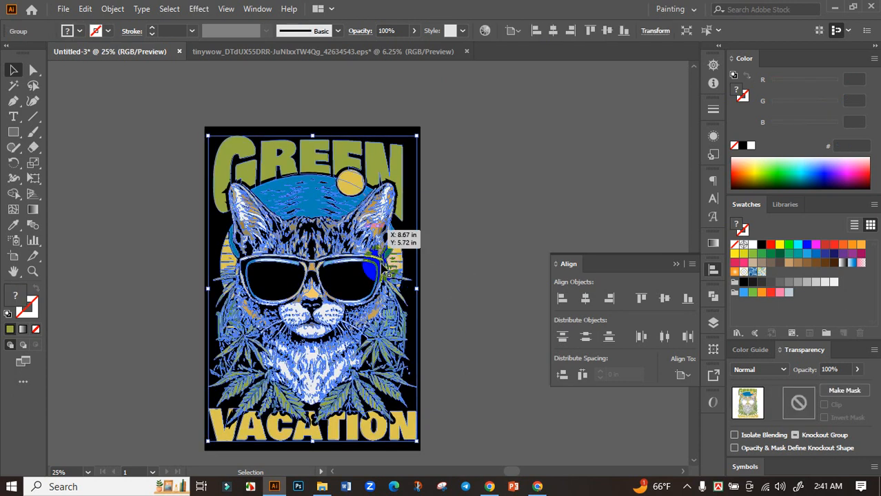
{"action": "left_click", "coordinate": [486, 31]}
{"action": "left_click", "coordinate": [553, 68]}
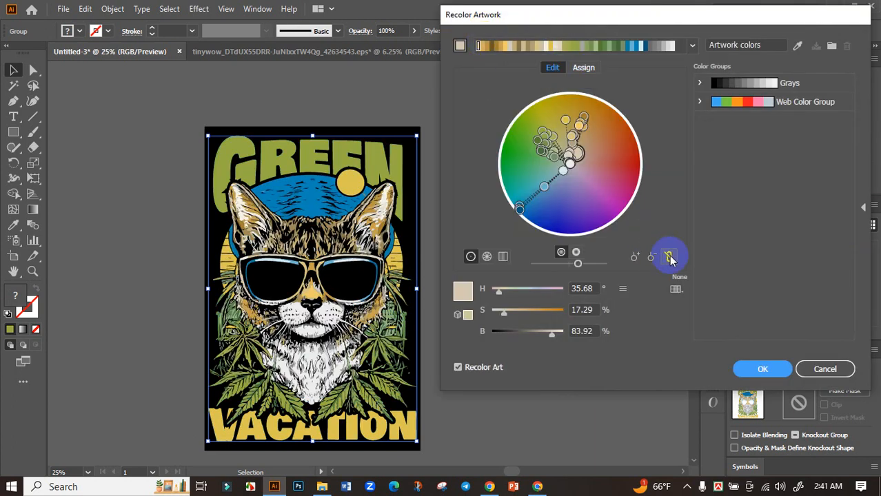
{"action": "left_click", "coordinate": [668, 257]}
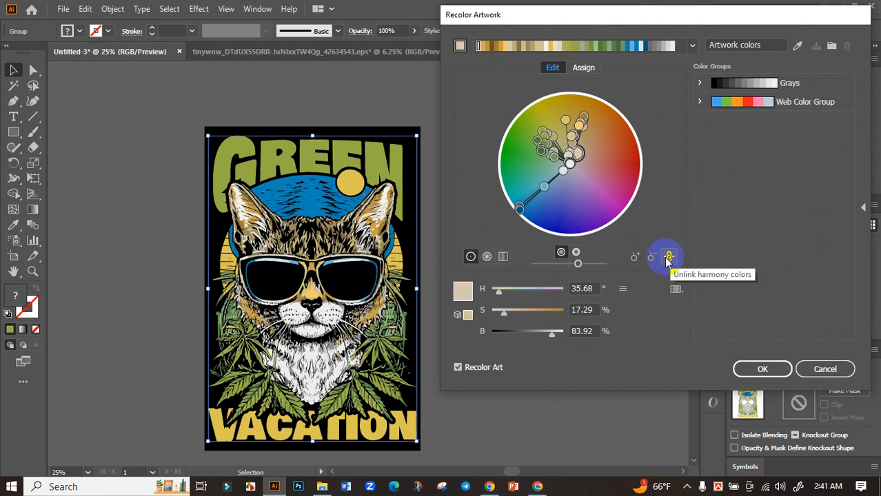
{"action": "left_click_drag", "start_coordinate": [577, 263], "coordinate": [588, 264]}
{"action": "left_click_drag", "start_coordinate": [503, 313], "coordinate": [521, 314]}
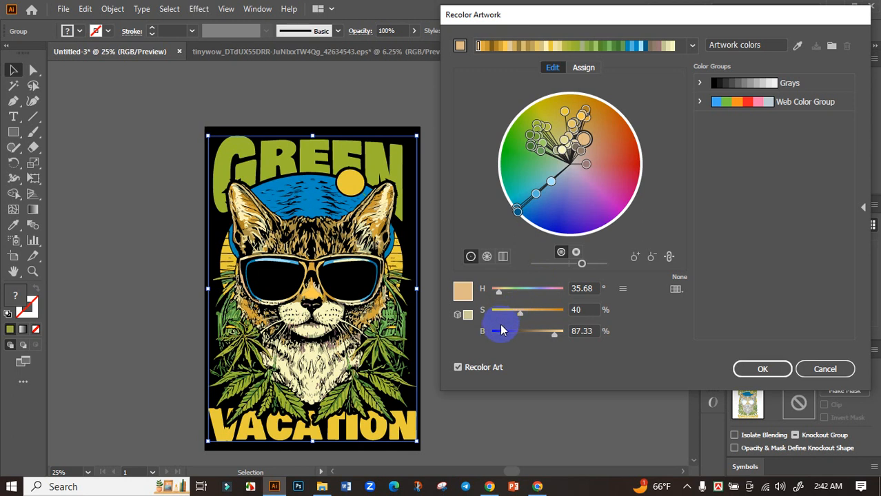
{"action": "left_click", "coordinate": [753, 368]}
{"action": "left_click", "coordinate": [467, 238]}
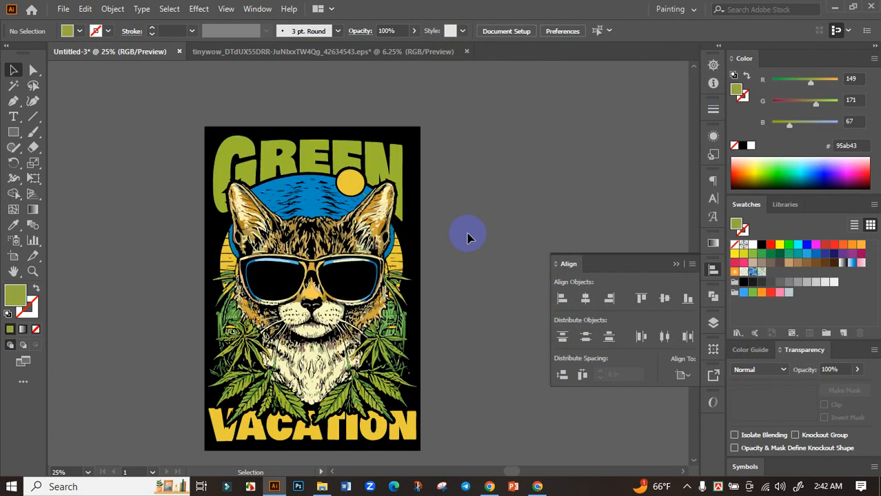
Compare the design before and after recoloring by undoing and redoing the color change.
{"action": "scroll", "coordinate": [476, 237], "scroll_direction": "down", "scroll_amount": 2}
{"action": "scroll", "coordinate": [482, 245], "scroll_direction": "down", "scroll_amount": 1}
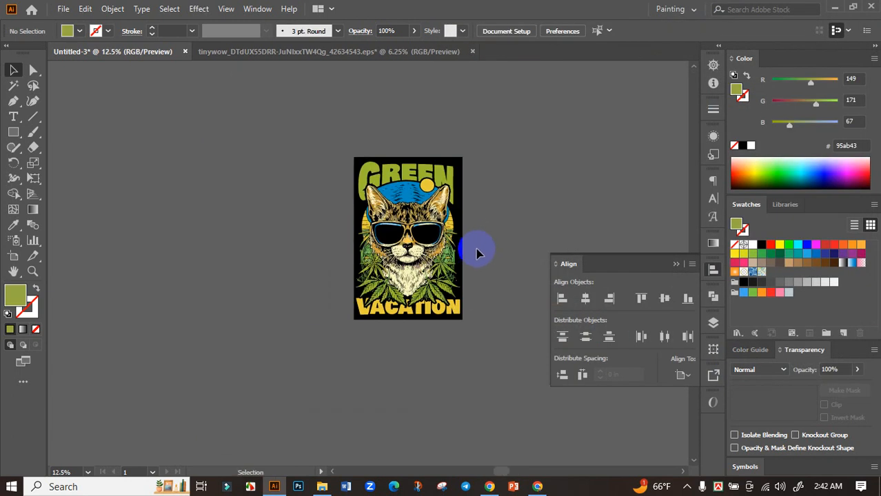
{"action": "scroll", "coordinate": [476, 249], "scroll_direction": "up", "scroll_amount": 1}
{"action": "key", "text": "ctrl+z"}
{"action": "key", "text": "ctrl+z"}
{"action": "left_click", "coordinate": [504, 248]}
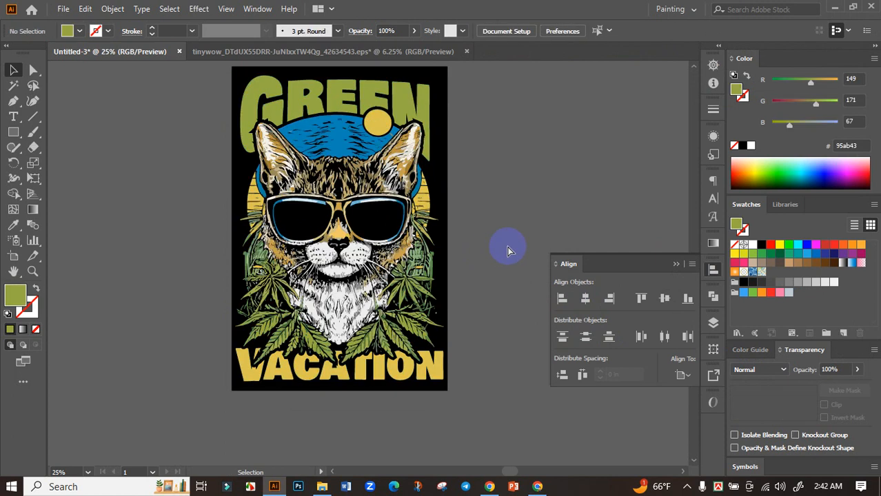
{"action": "key", "text": "ctrl"}
{"action": "key", "text": "ctrl+shift+z"}
{"action": "left_click", "coordinate": [498, 234]}
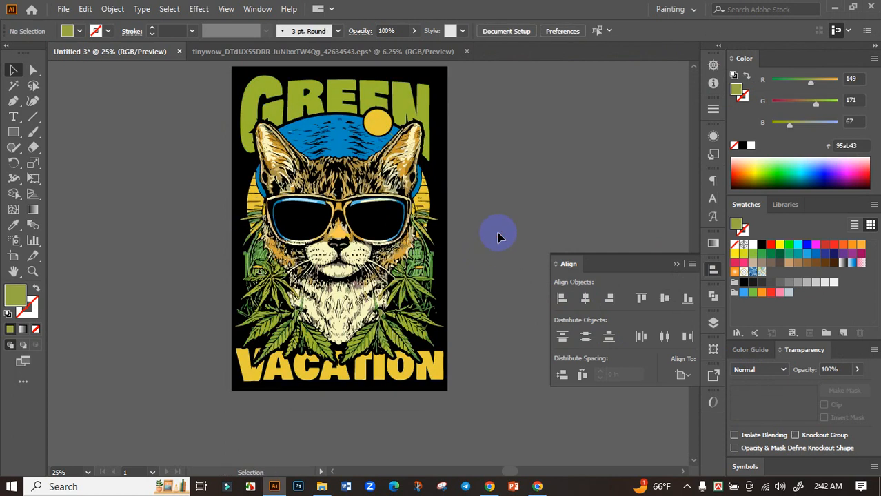
{"action": "key", "text": "space"}
{"action": "left_click_drag", "start_coordinate": [475, 218], "coordinate": [353, 240]}
{"action": "key", "text": "ctrl+minus"}
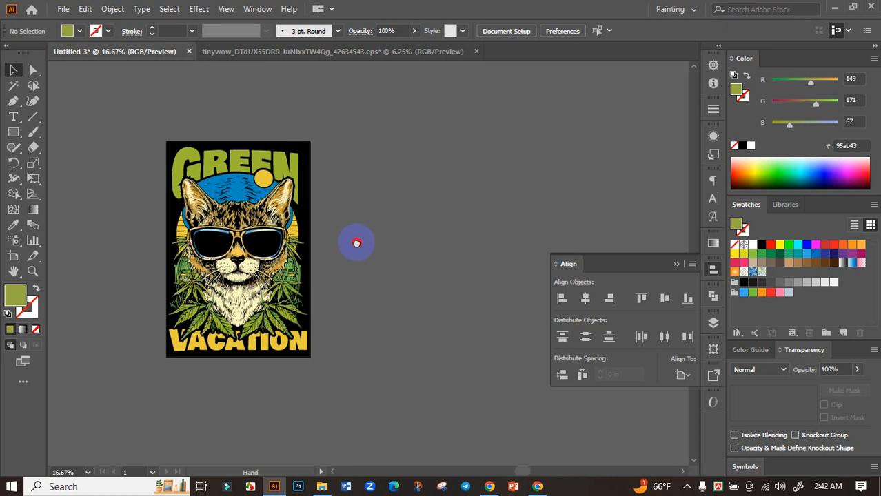
{"action": "scroll", "coordinate": [339, 299], "scroll_direction": "up", "scroll_amount": 1}
{"action": "key", "text": "space"}
{"action": "left_click_drag", "start_coordinate": [339, 295], "coordinate": [392, 302]}
{"action": "left_click", "coordinate": [288, 238]}
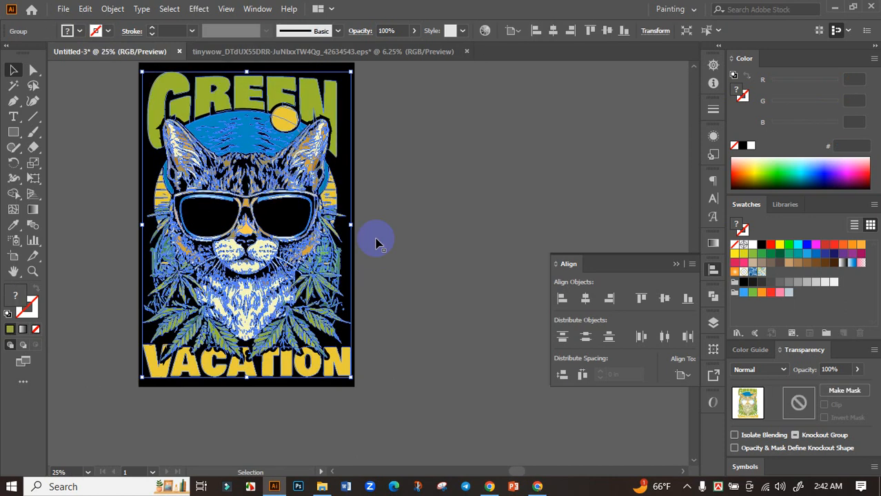
{"action": "left_click", "coordinate": [456, 256]}
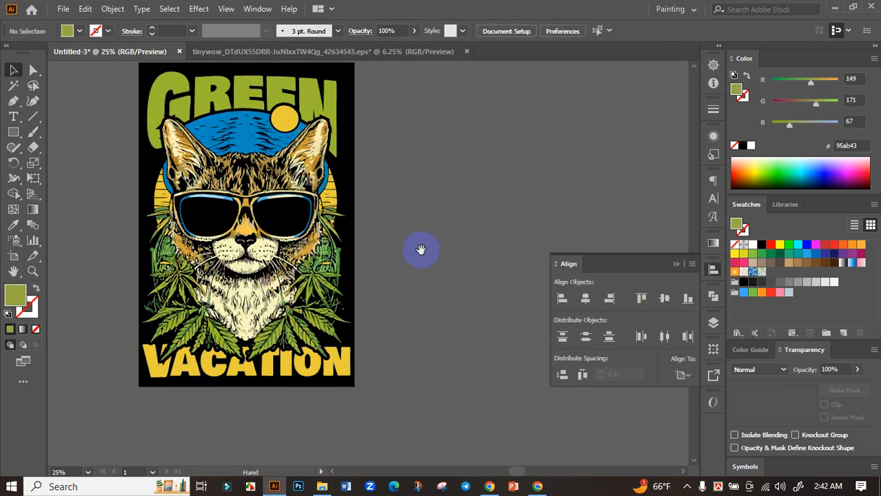
{"action": "key", "text": "space"}
{"action": "left_click_drag", "start_coordinate": [421, 250], "coordinate": [488, 283]}
{"action": "key", "text": "space"}
{"action": "key", "text": "space"}
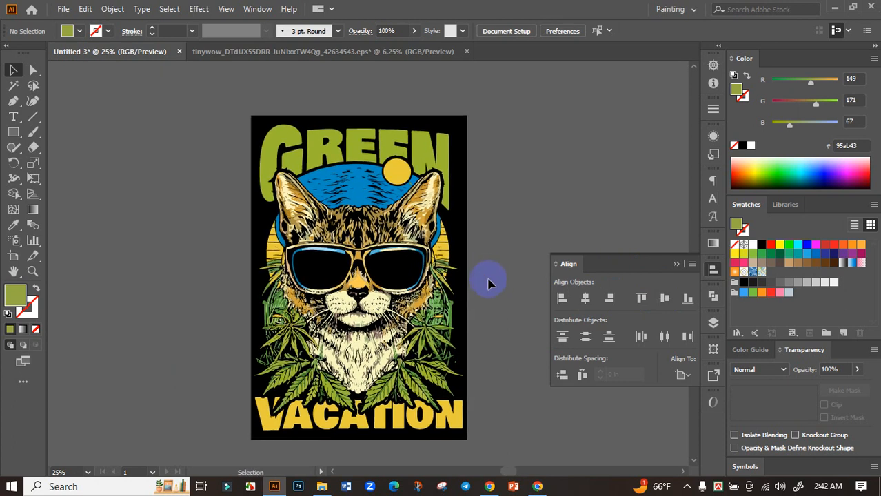